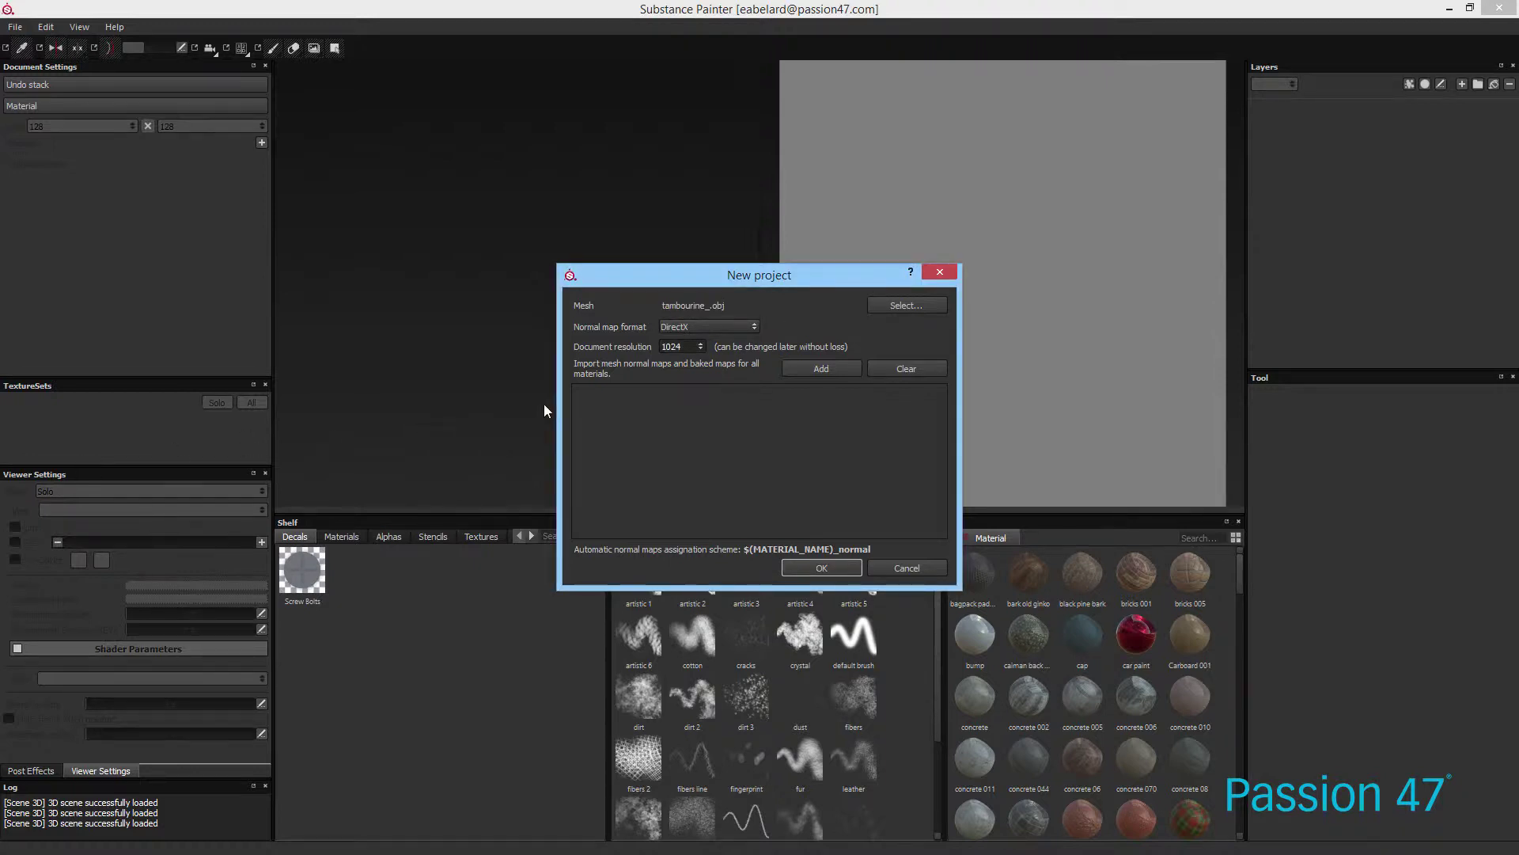
Step: Set the new project's document resolution to 2048
click(696, 349)
click(698, 402)
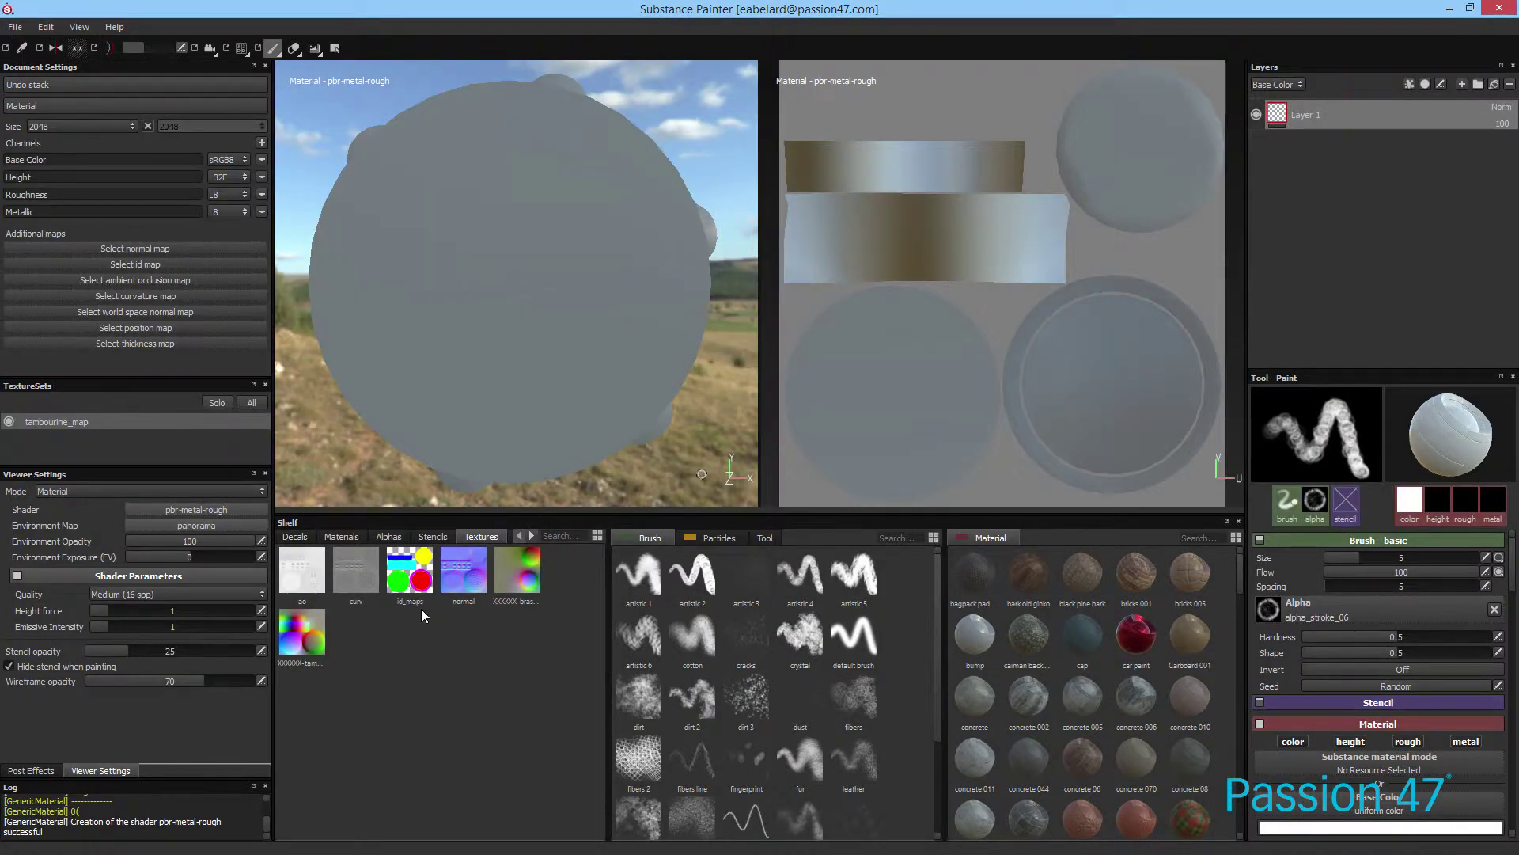
Step: Assign the imported normal texture as the document's additional normal map
click(515, 563)
click(448, 572)
click(395, 571)
click(344, 567)
click(310, 568)
click(479, 582)
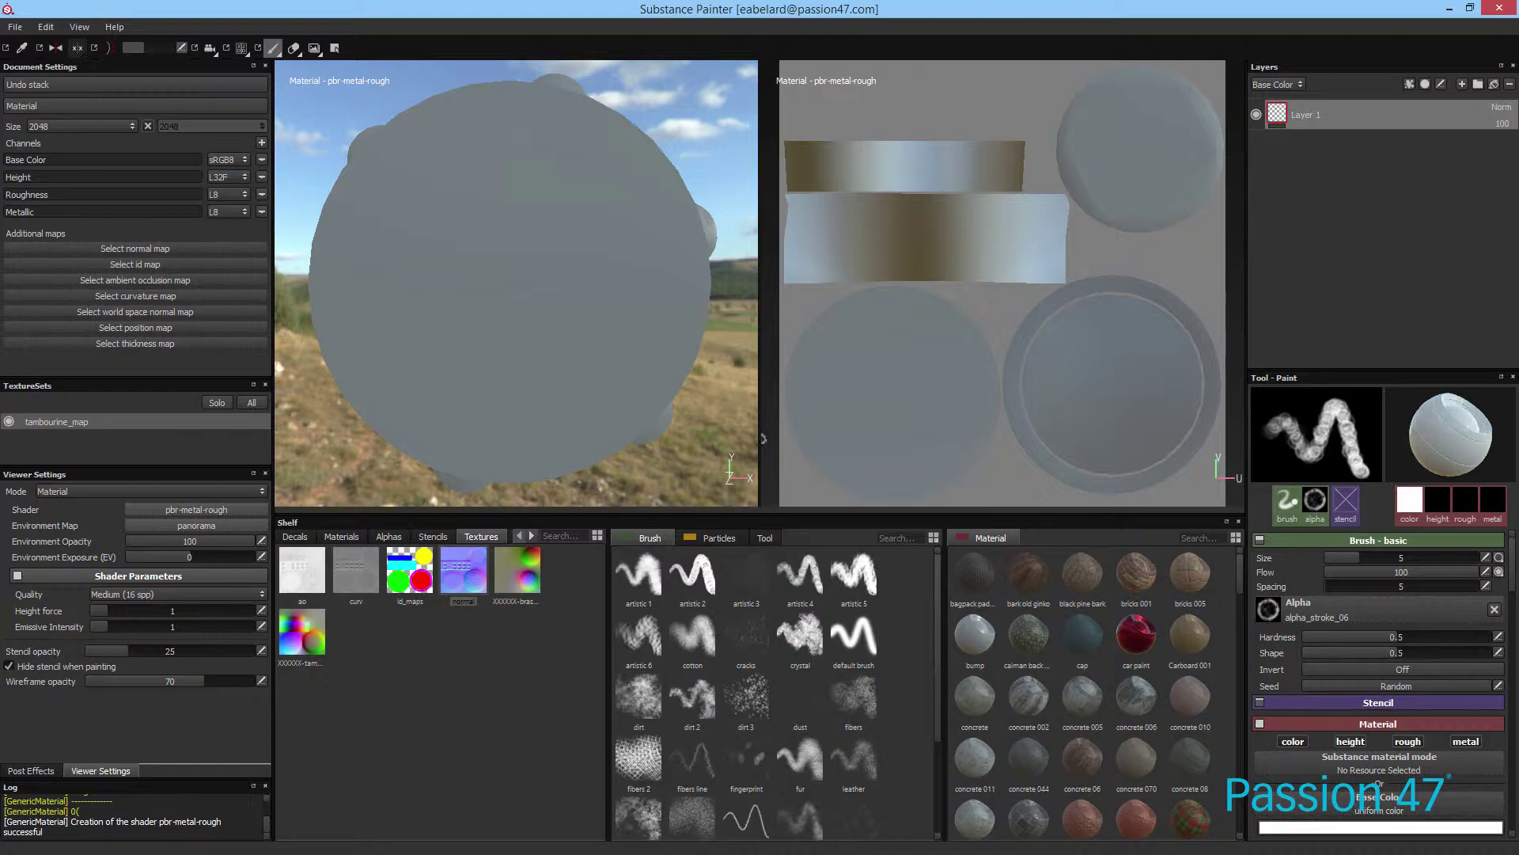
drag(766, 437, 787, 436)
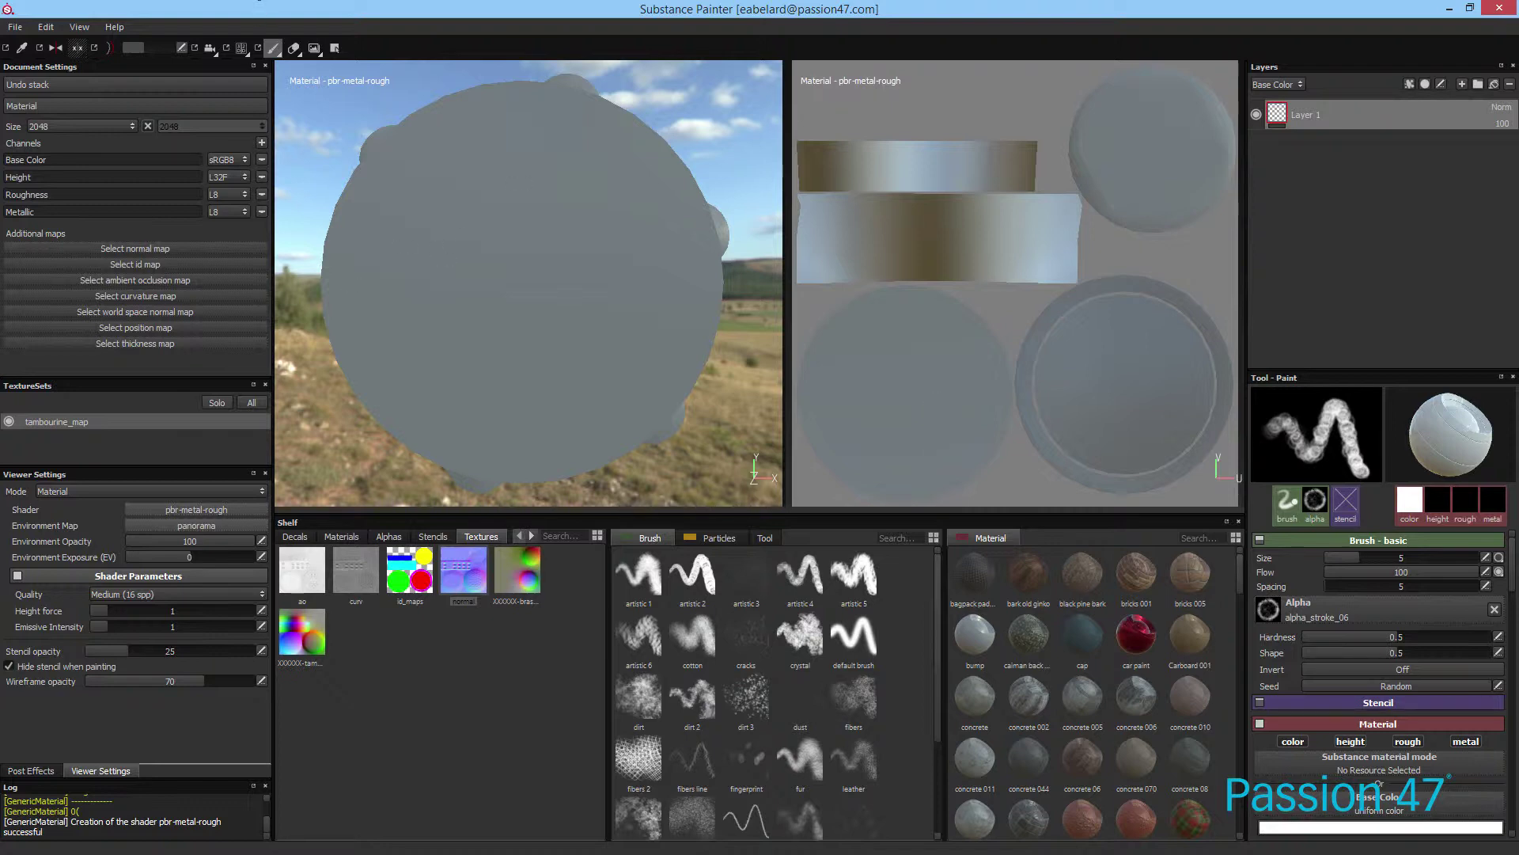
mouse_move(386, 141)
alt+mouse_down()
mouse_move(427, 126)
mouse_move(454, 230)
mouse_move(404, 234)
mouse_move(525, 244)
mouse_move(625, 187)
mouse_move(577, 166)
mouse_move(581, 207)
alt+mouse_up()
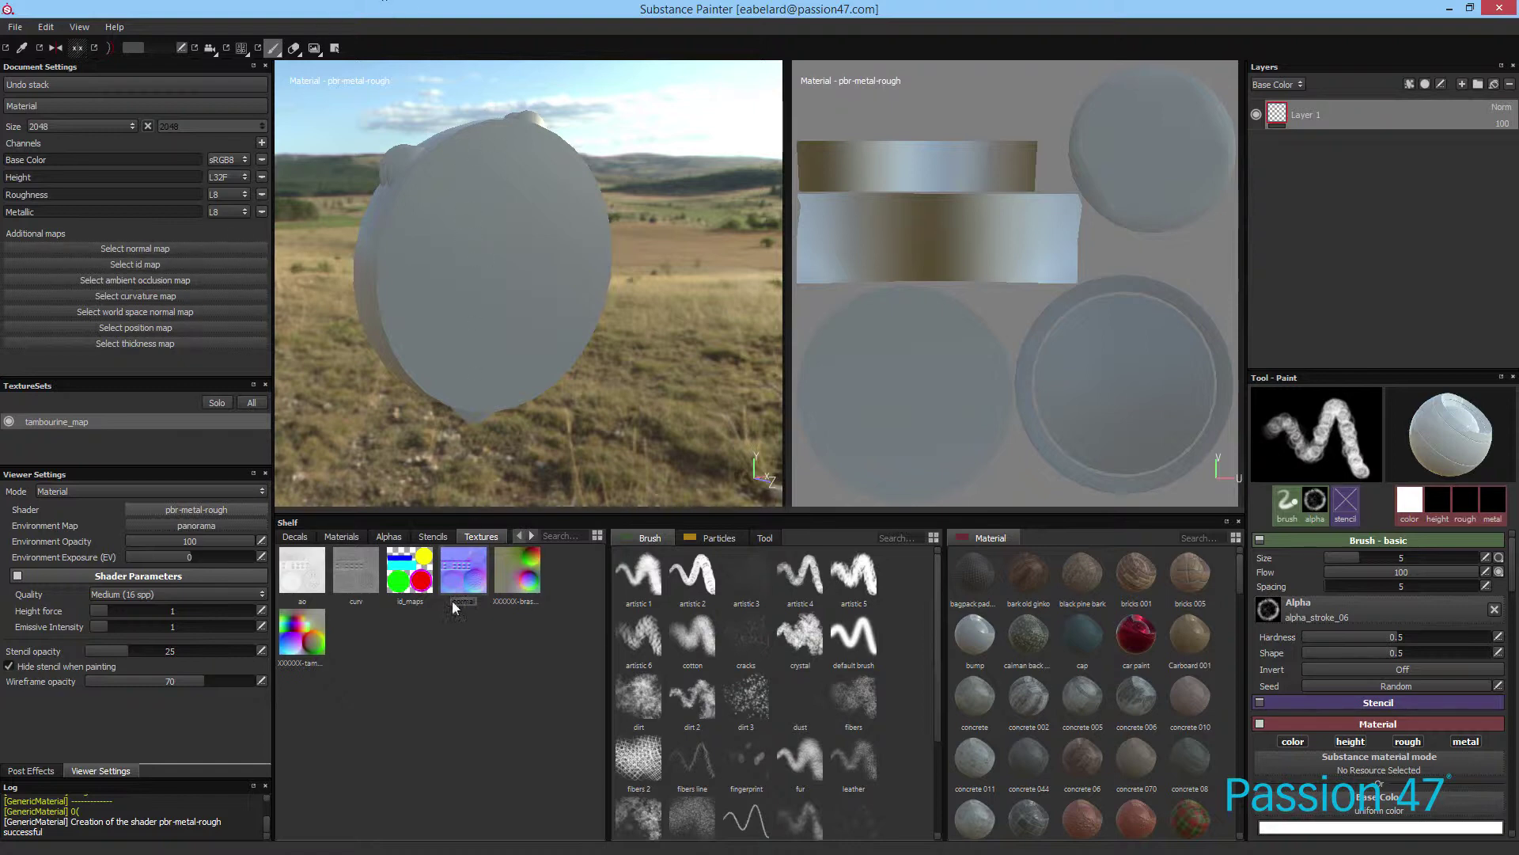
drag(466, 575, 179, 250)
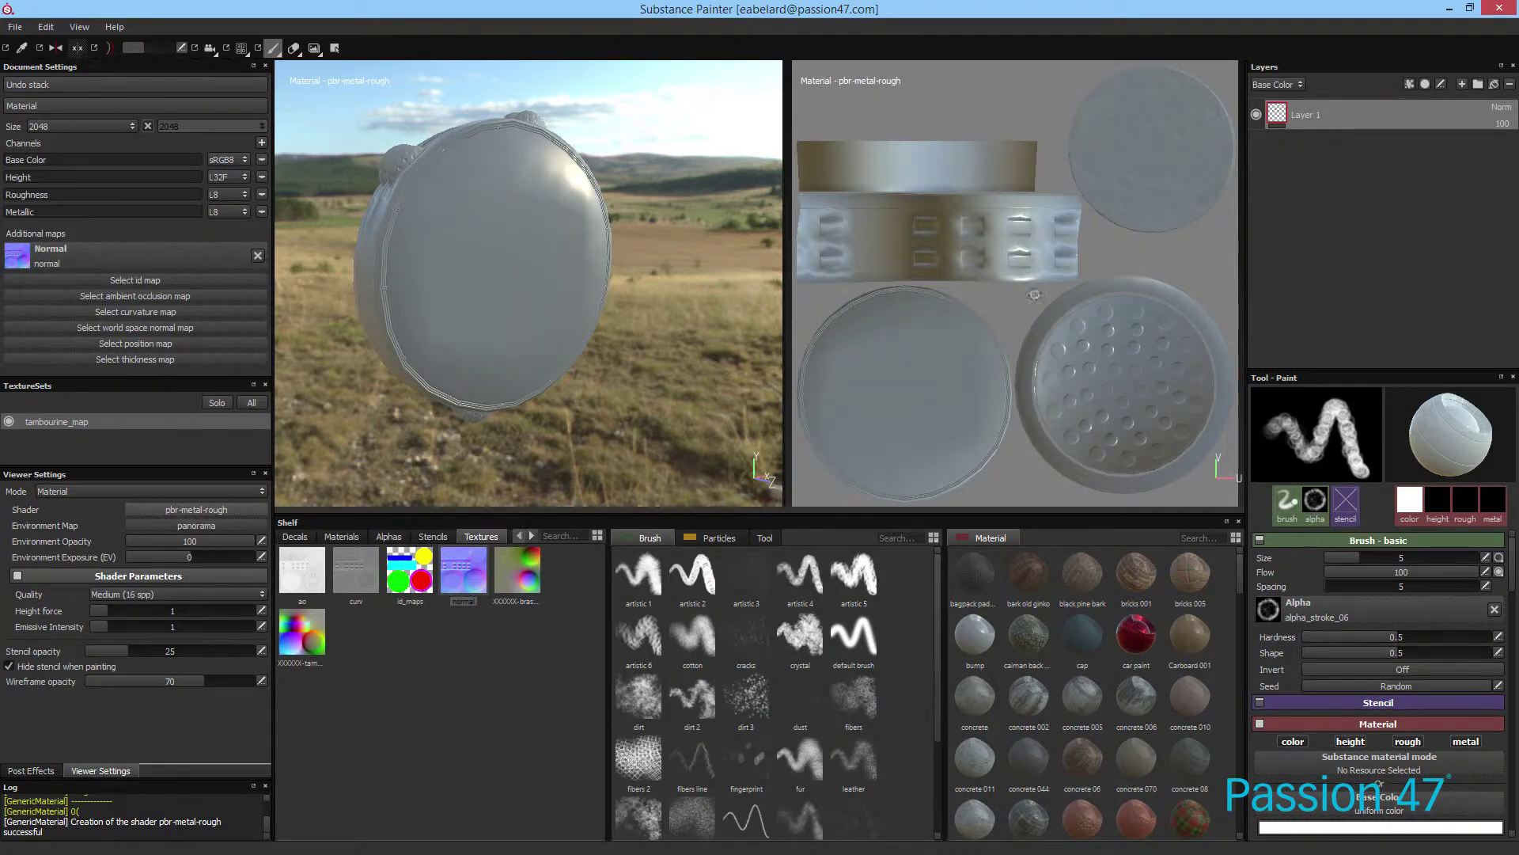
Step: Examine the normal map detail on the tambourine in both the UV layout and the 3D view under changed lighting
alt+right_drag(1035, 294, 1068, 372)
alt+right_drag(1034, 173, 1061, 288)
alt+middle_drag(1061, 288, 673, 518)
alt+right_drag(934, 370, 990, 325)
alt+middle_drag(989, 325, 998, 167)
alt+right_drag(976, 216, 1038, 405)
alt+drag(451, 256, 744, 242)
alt+right_drag(524, 226, 605, 360)
alt+drag(518, 227, 756, 135)
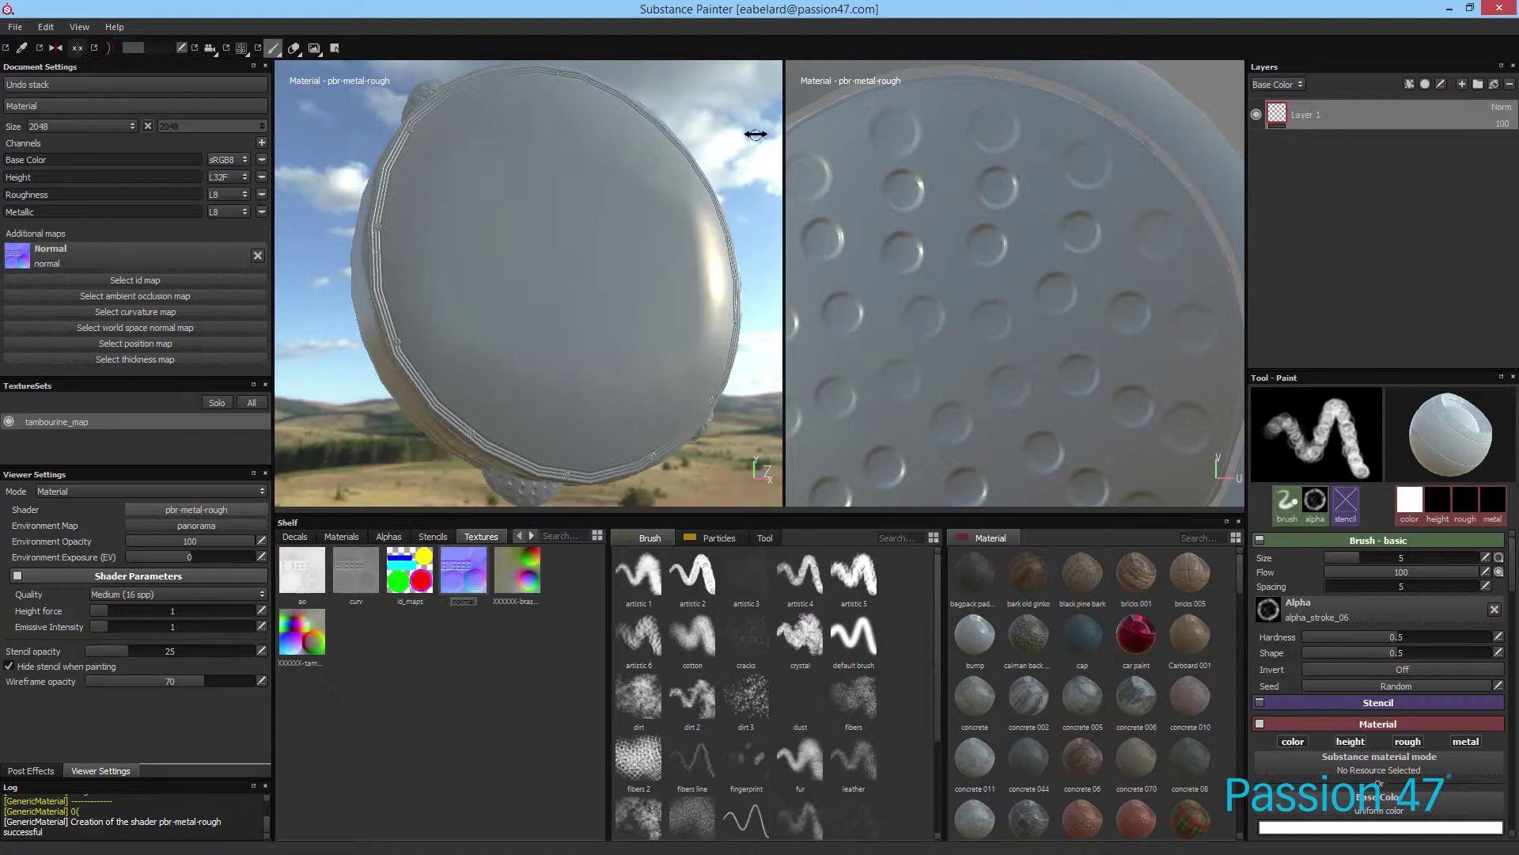
shift+right_drag(755, 135, 687, 114)
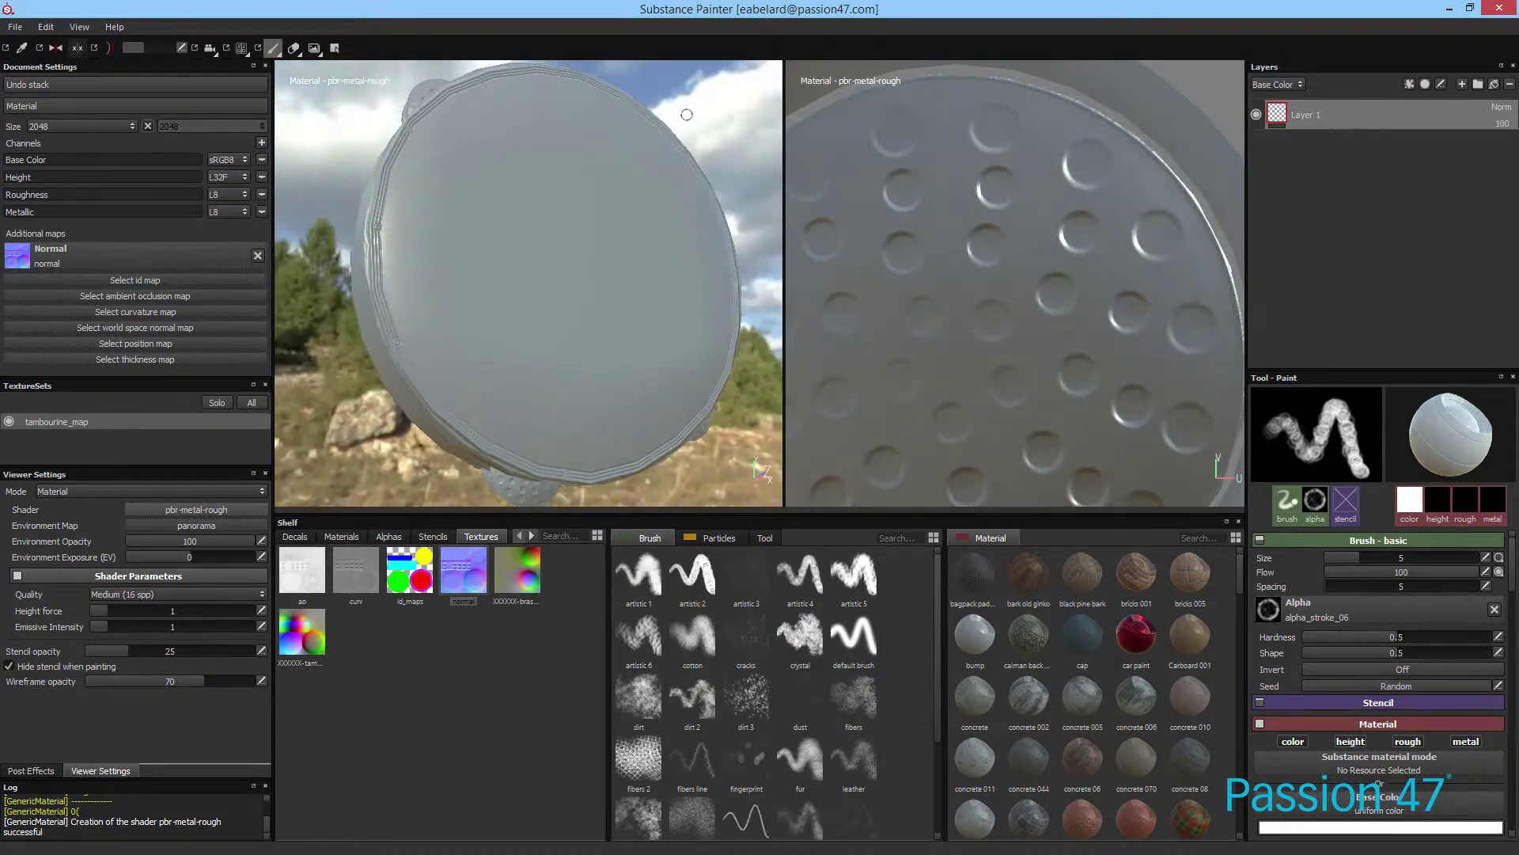
alt+drag(505, 173, 501, 153)
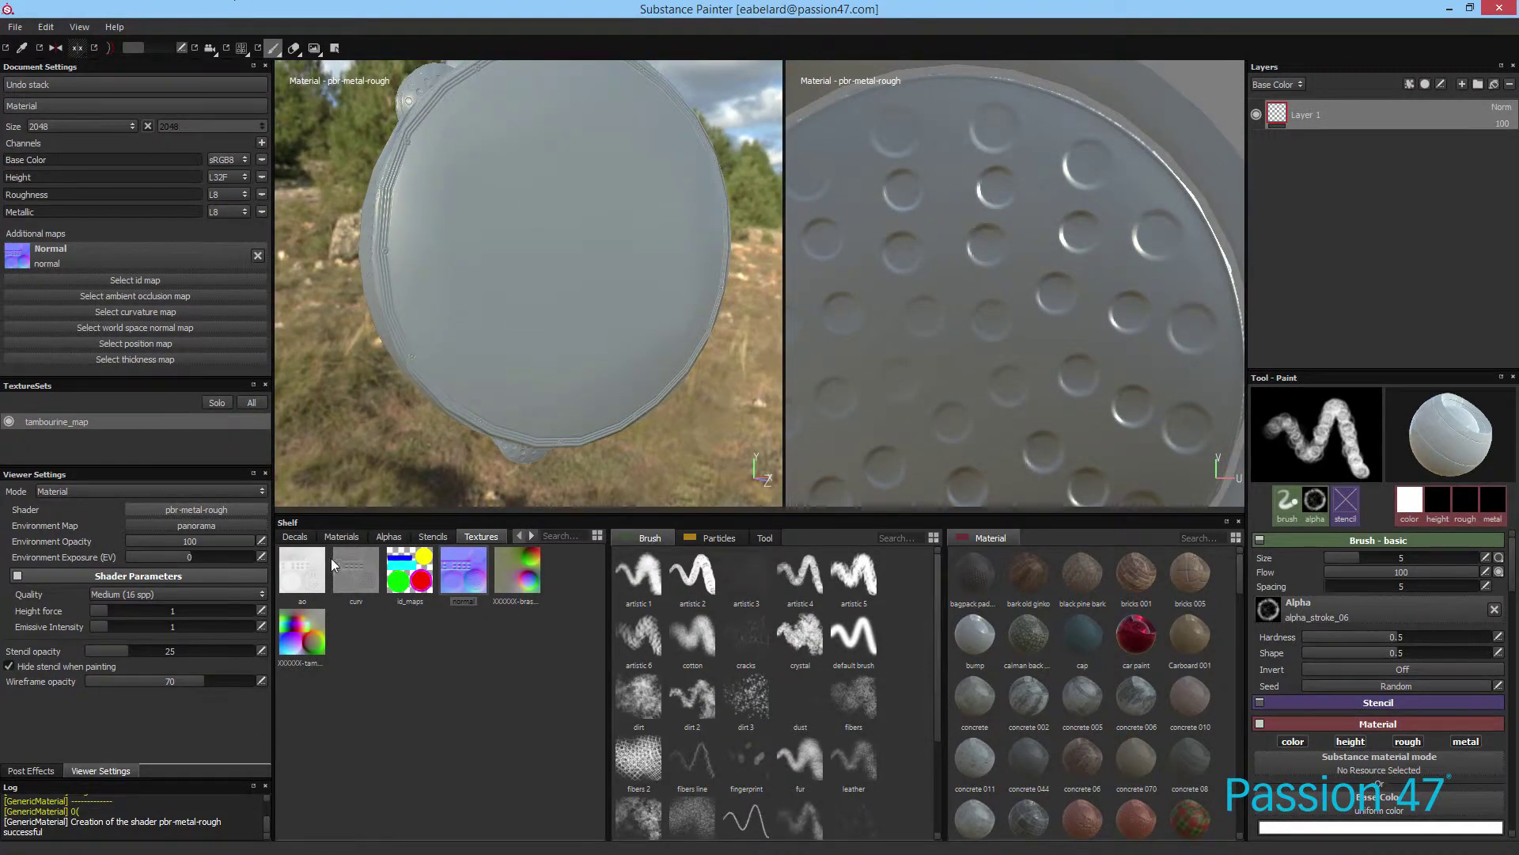
Step: Assign the ao texture as the document's ambient occlusion map
drag(312, 565, 201, 273)
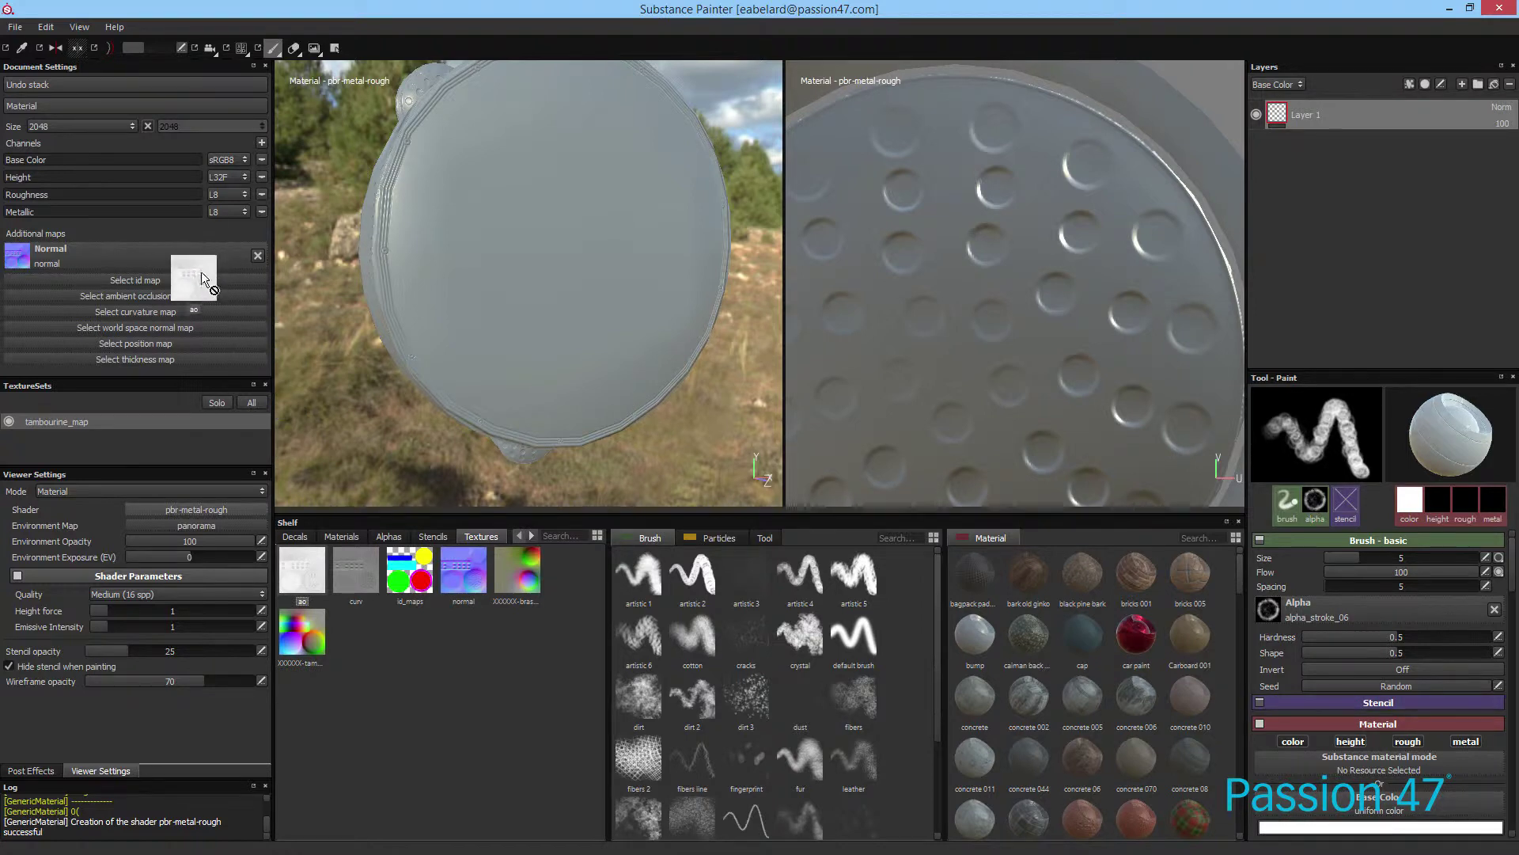
drag(333, 606, 292, 572)
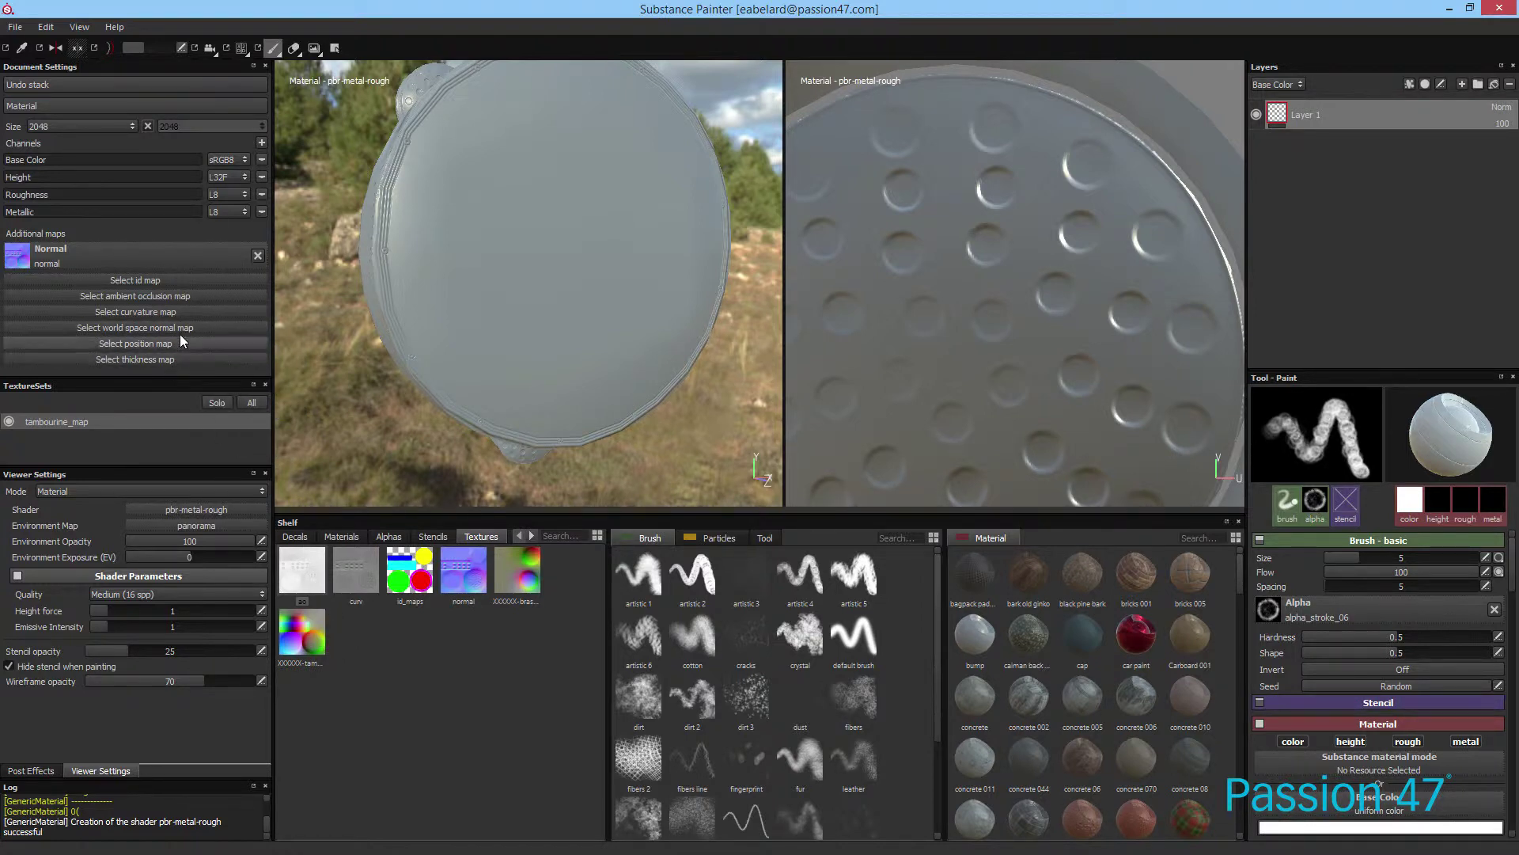
click(205, 298)
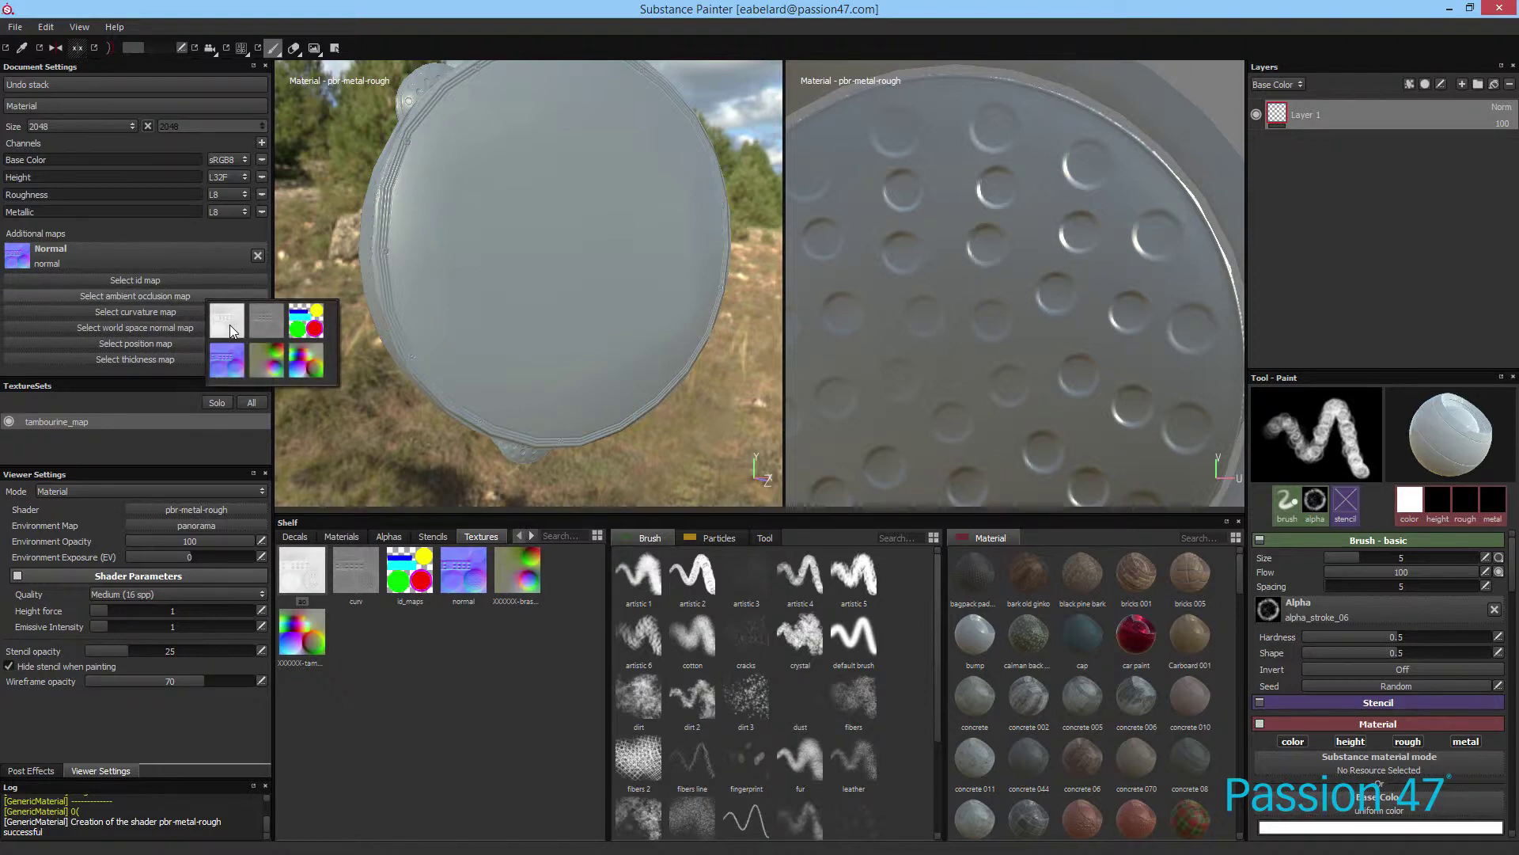
click(229, 329)
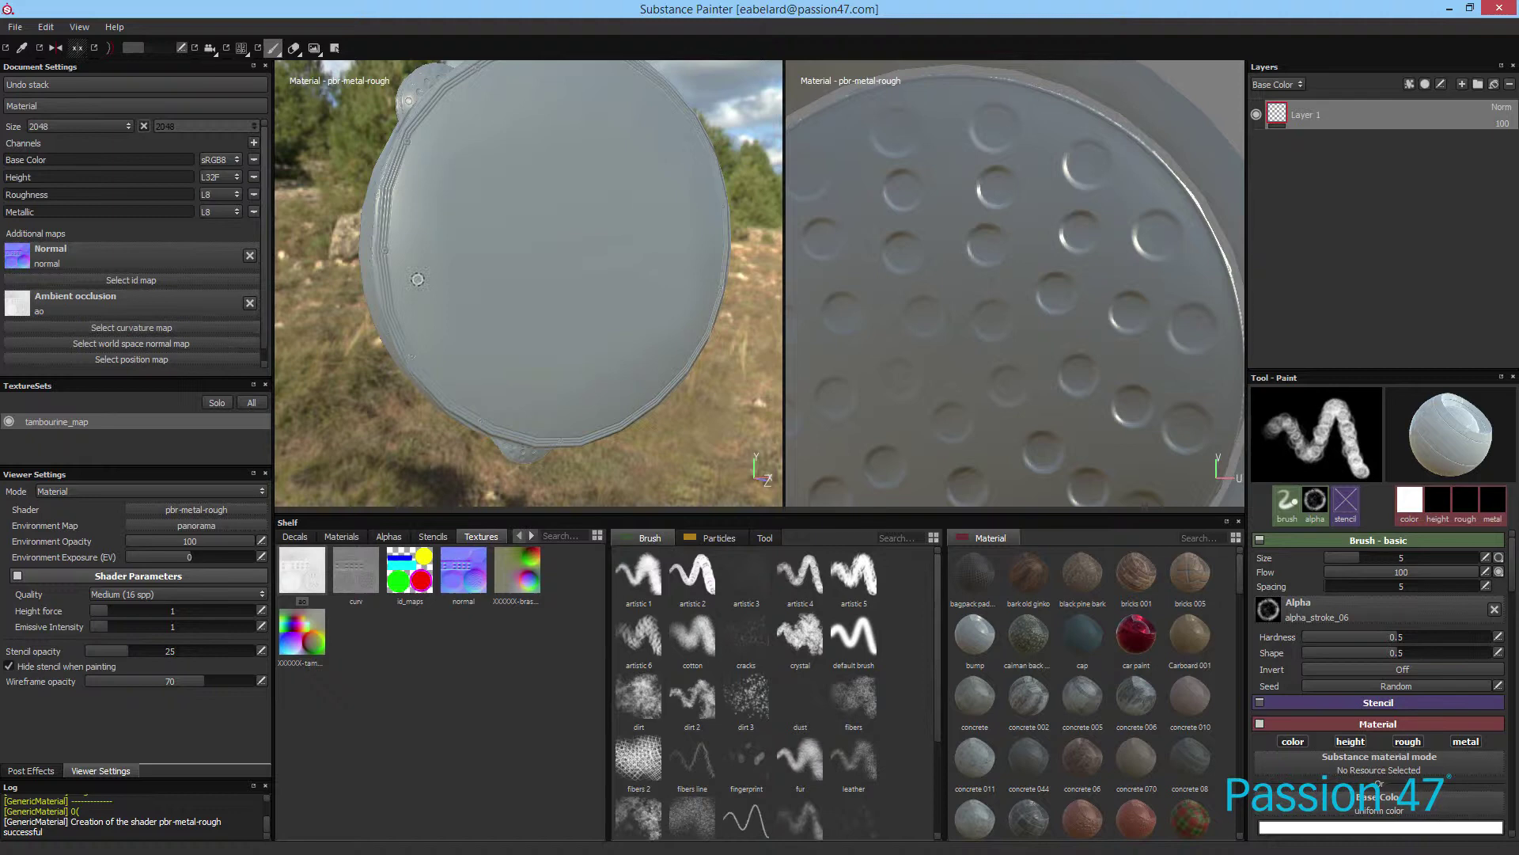
Step: Assign the id_maps texture as the document's ID map
alt+drag(523, 269, 554, 317)
alt+right_drag(554, 316, 602, 396)
alt+drag(601, 395, 377, 317)
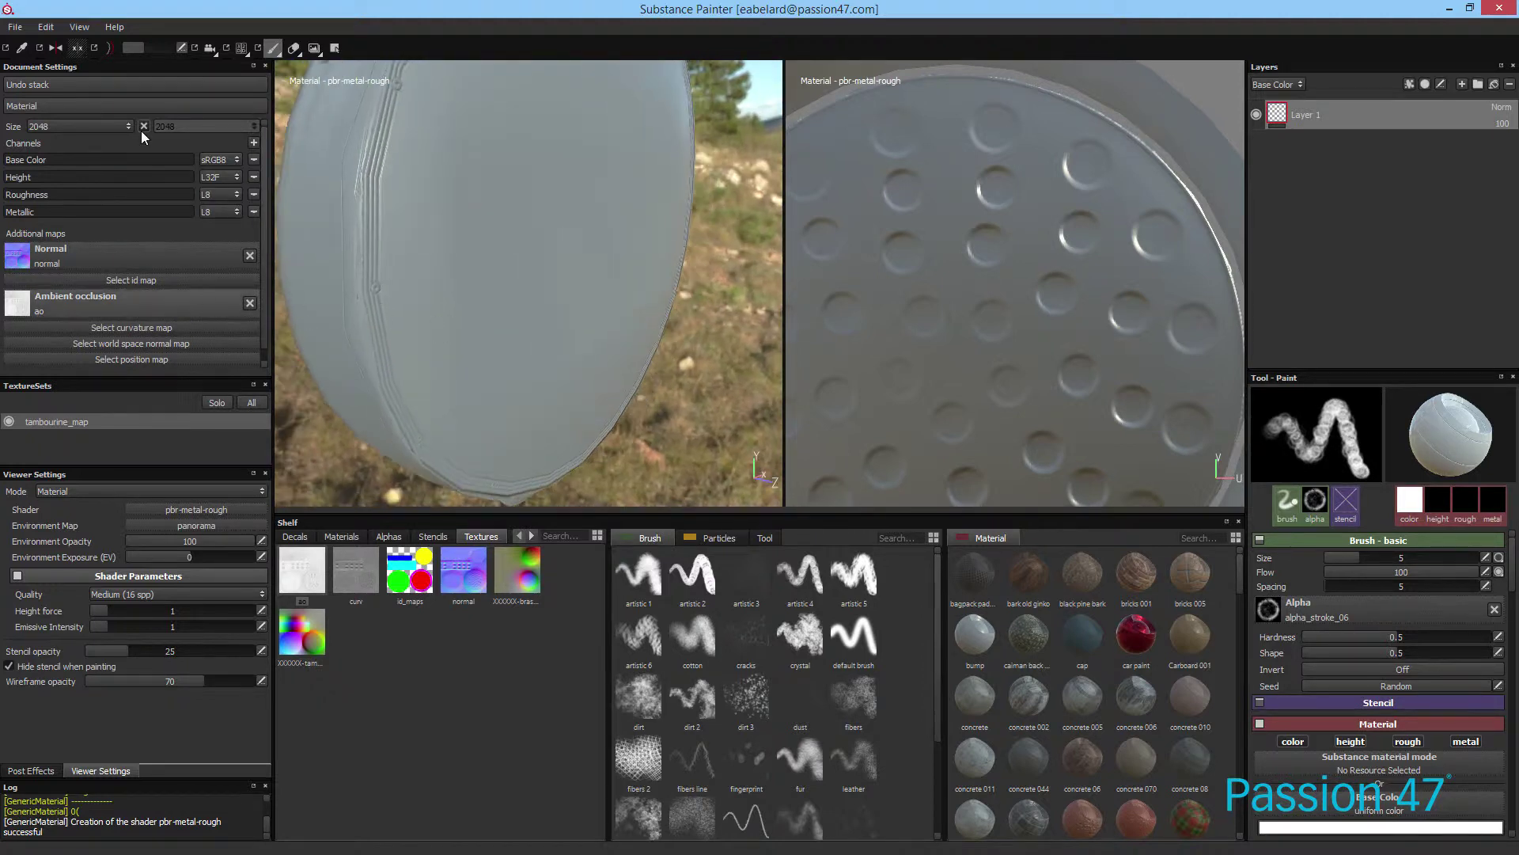
click(174, 280)
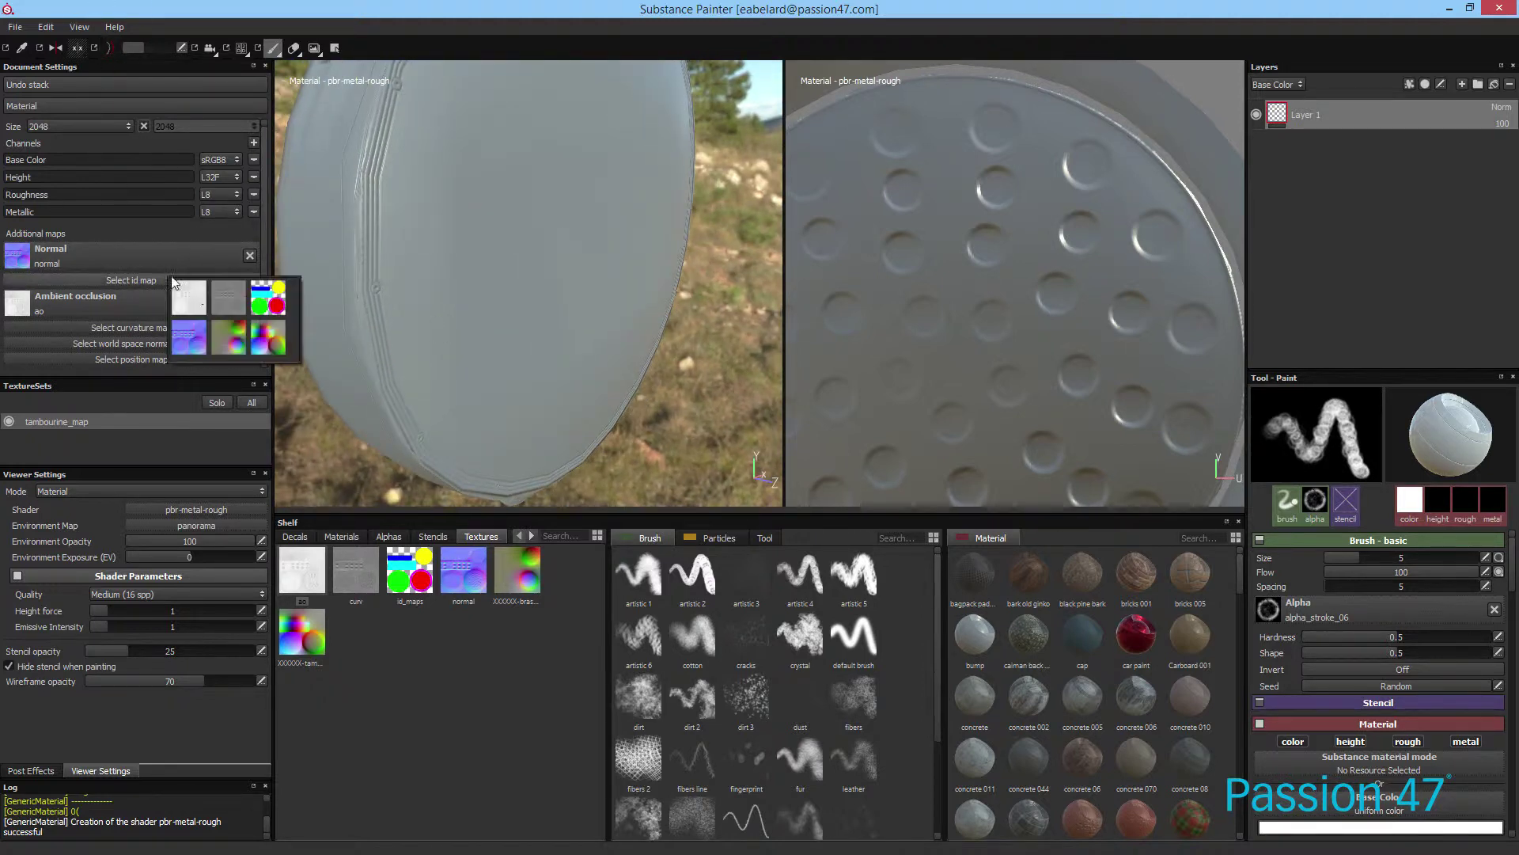
click(278, 307)
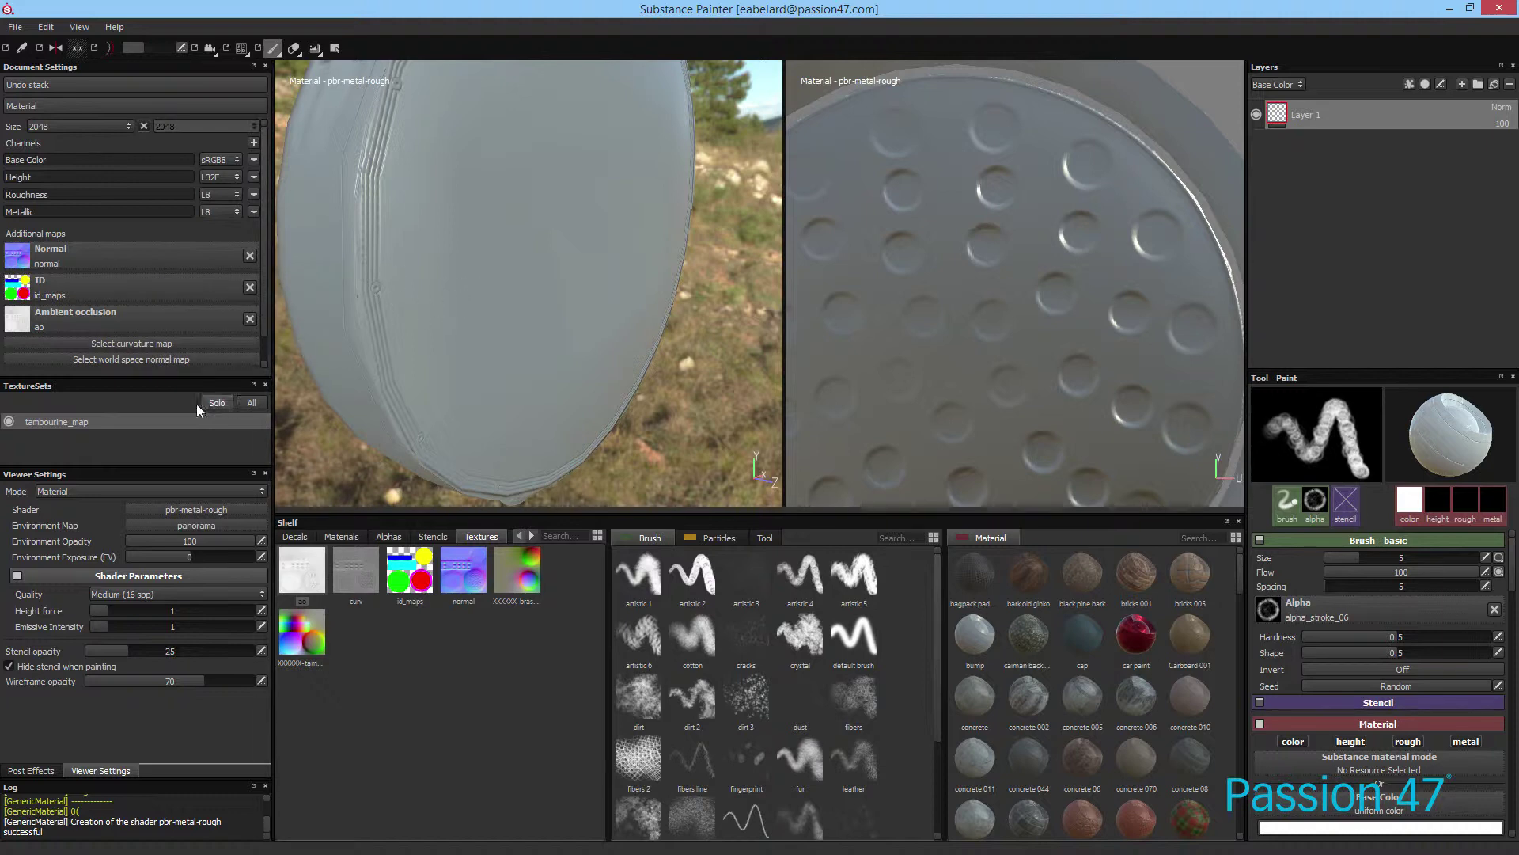
Step: Assign the curv texture as the document's curvature map
scroll(268, 325, down, 2)
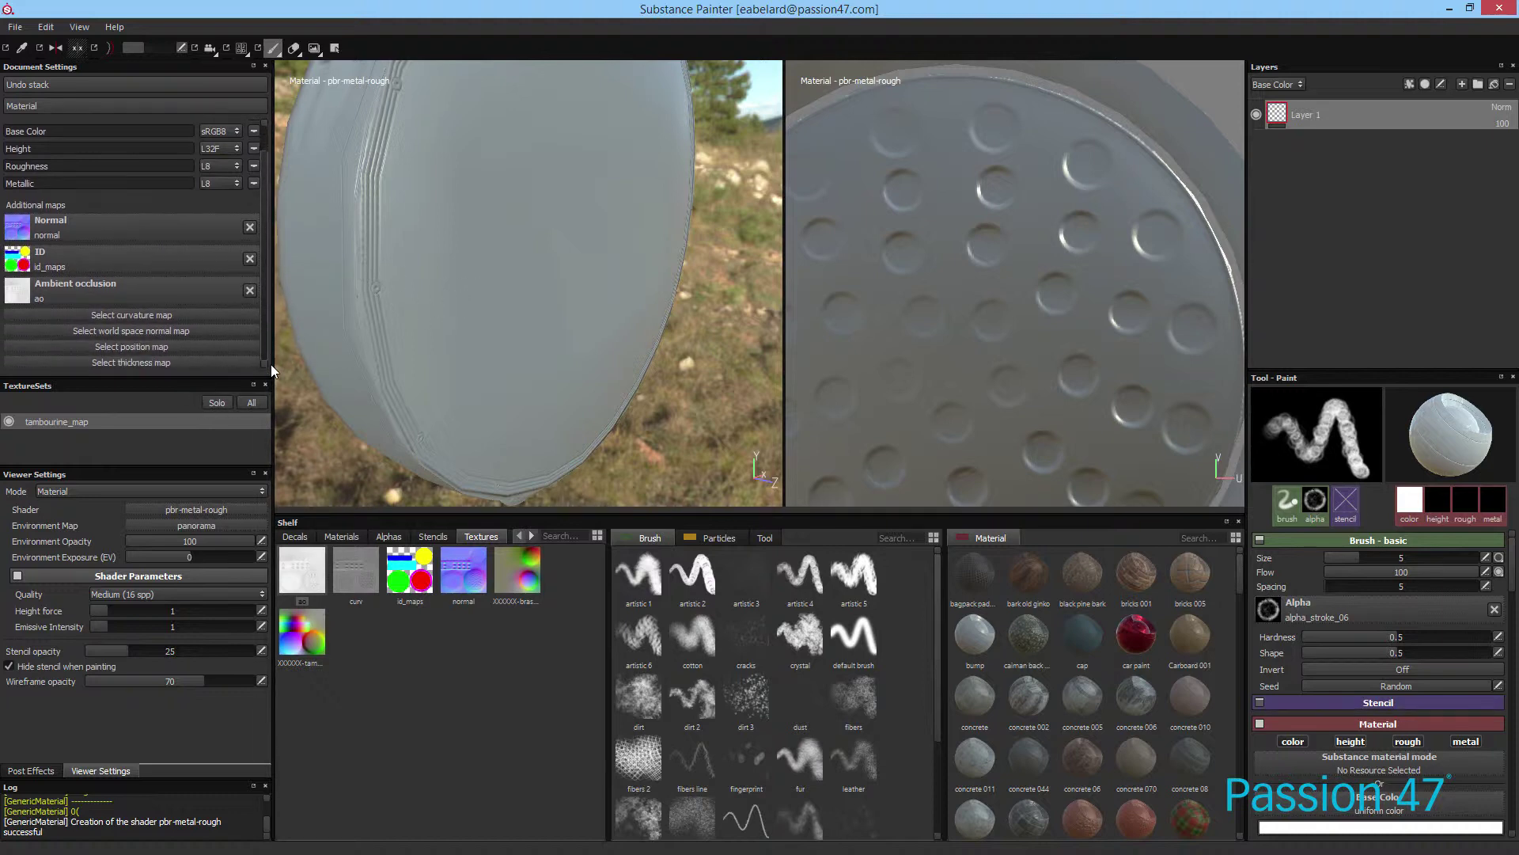
click(230, 314)
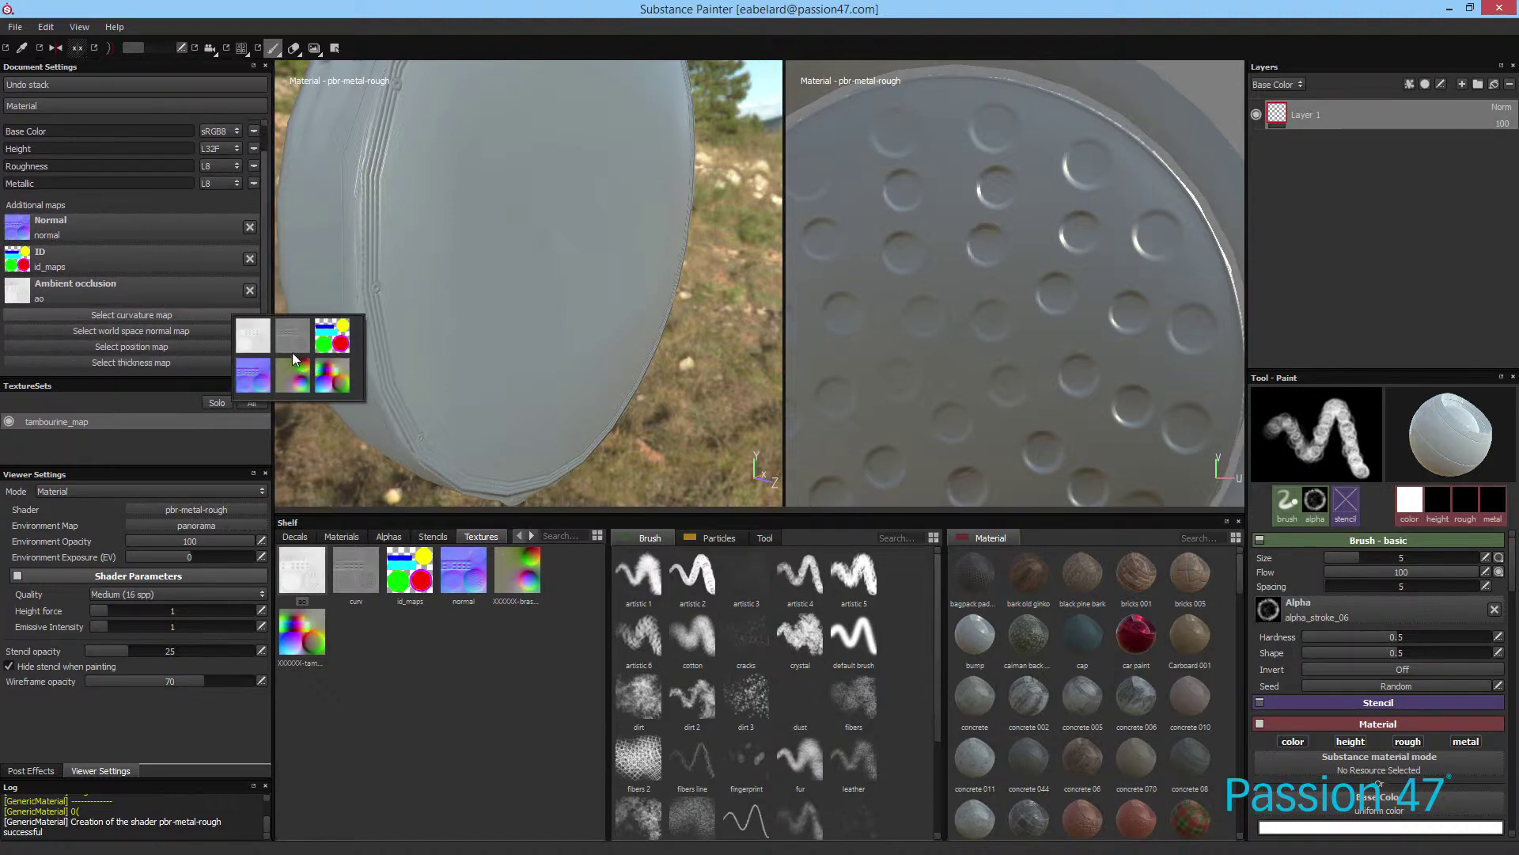
click(184, 315)
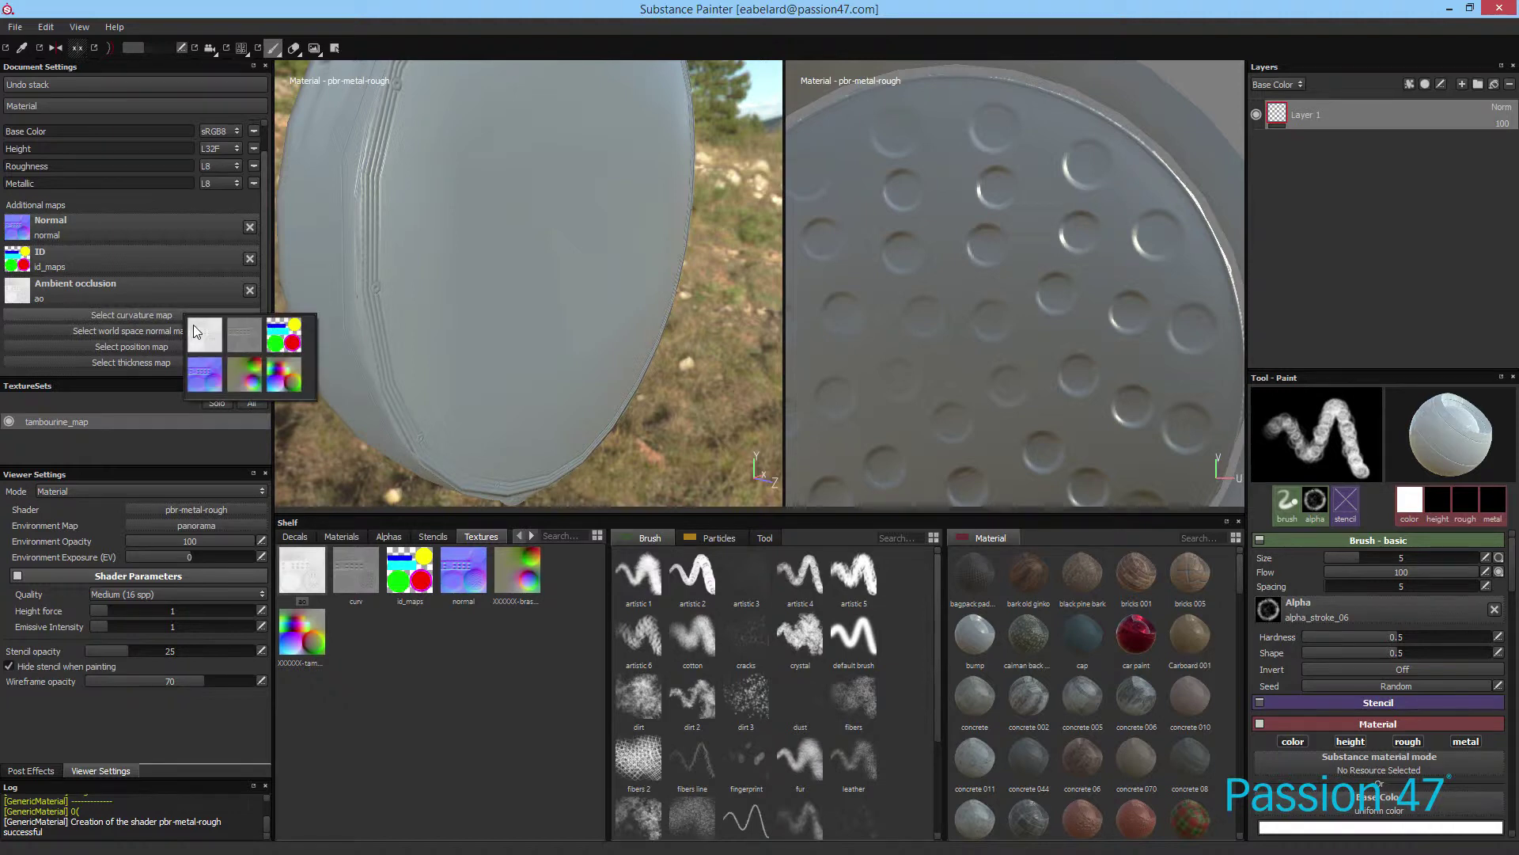
click(247, 336)
alt+drag(404, 306, 443, 292)
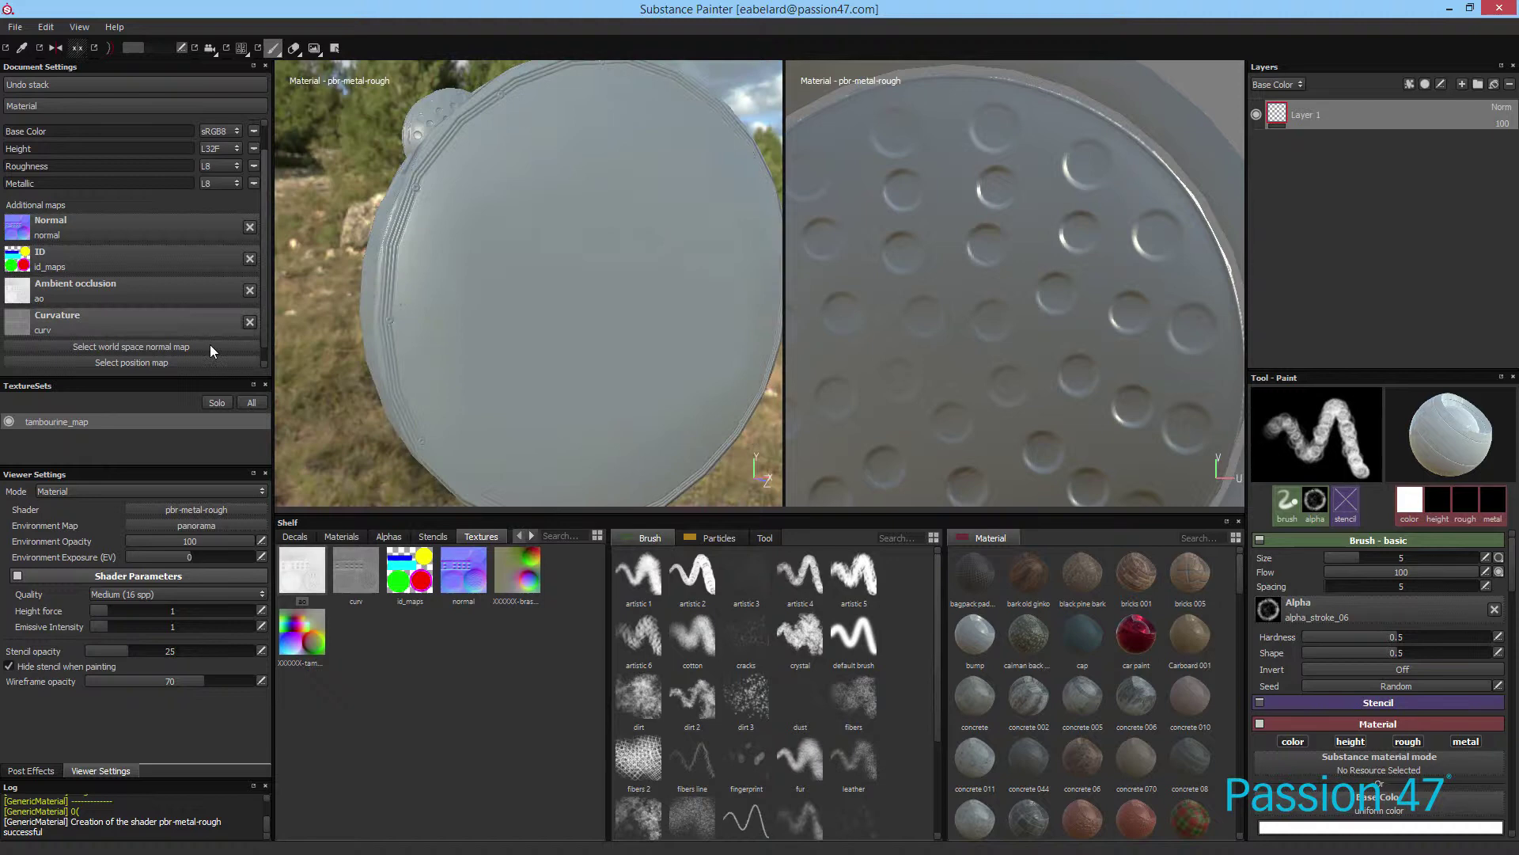
Step: Assign the tambourine_body_lp_position texture as the document's position map
drag(264, 324, 260, 358)
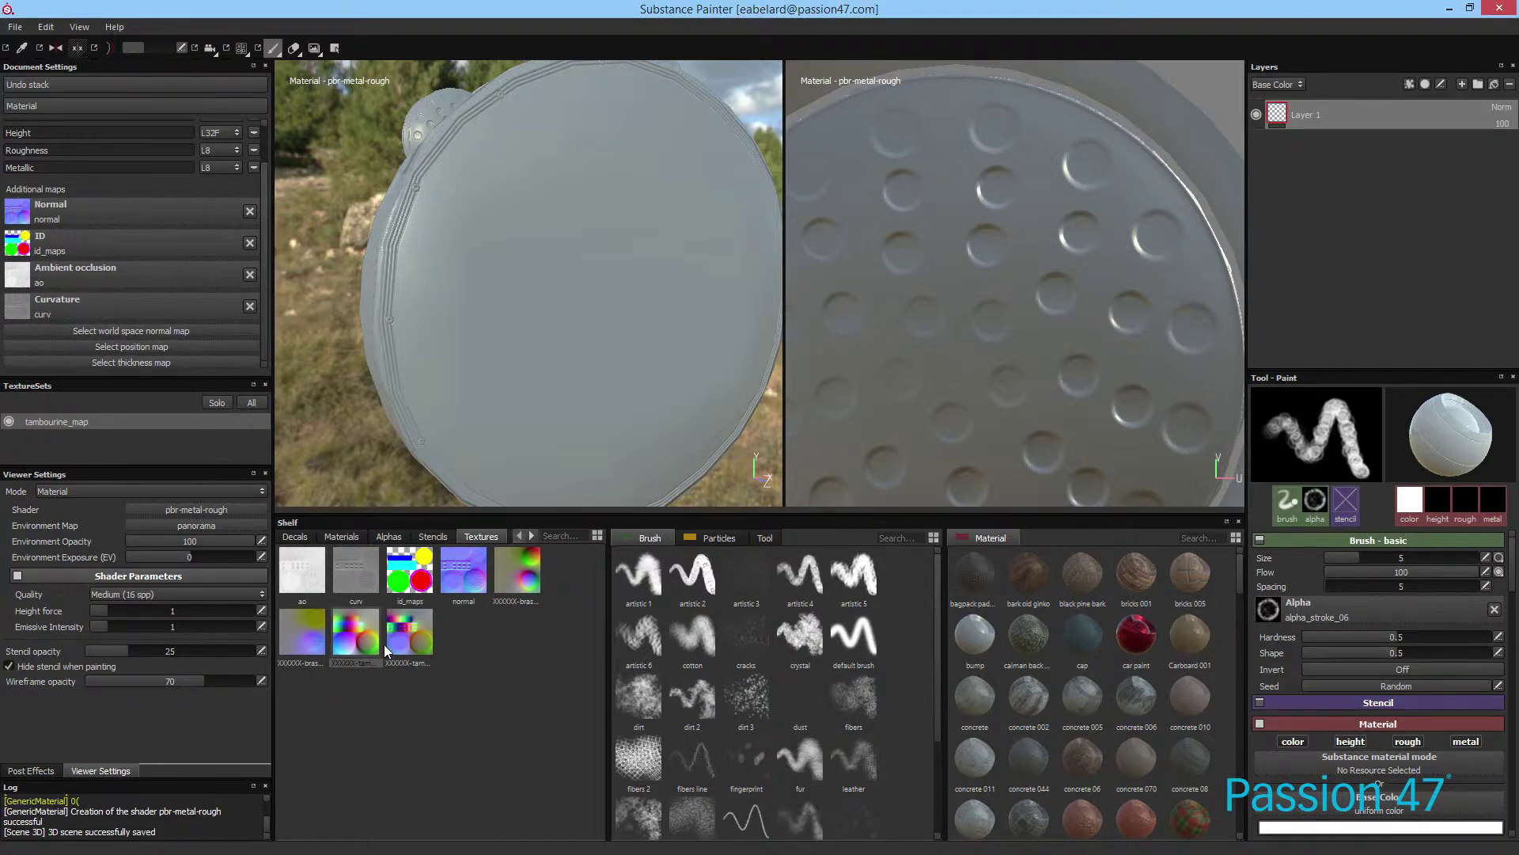
alt+drag(426, 325, 471, 333)
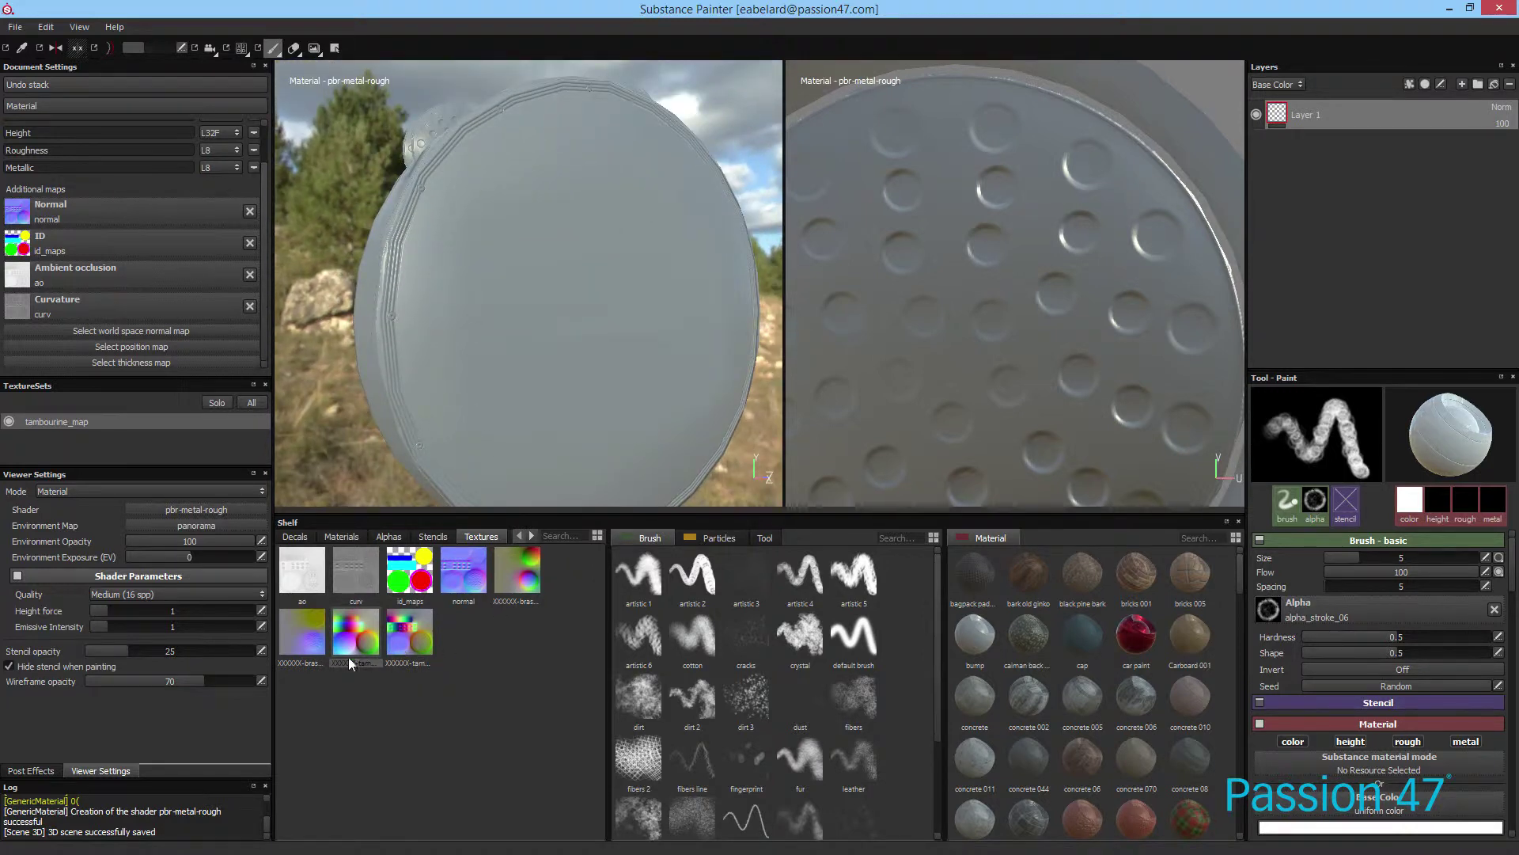
click(366, 643)
mouse_move(360, 641)
mouse_down()
mouse_move(166, 372)
mouse_move(209, 332)
mouse_move(370, 659)
mouse_up()
mouse_move(356, 630)
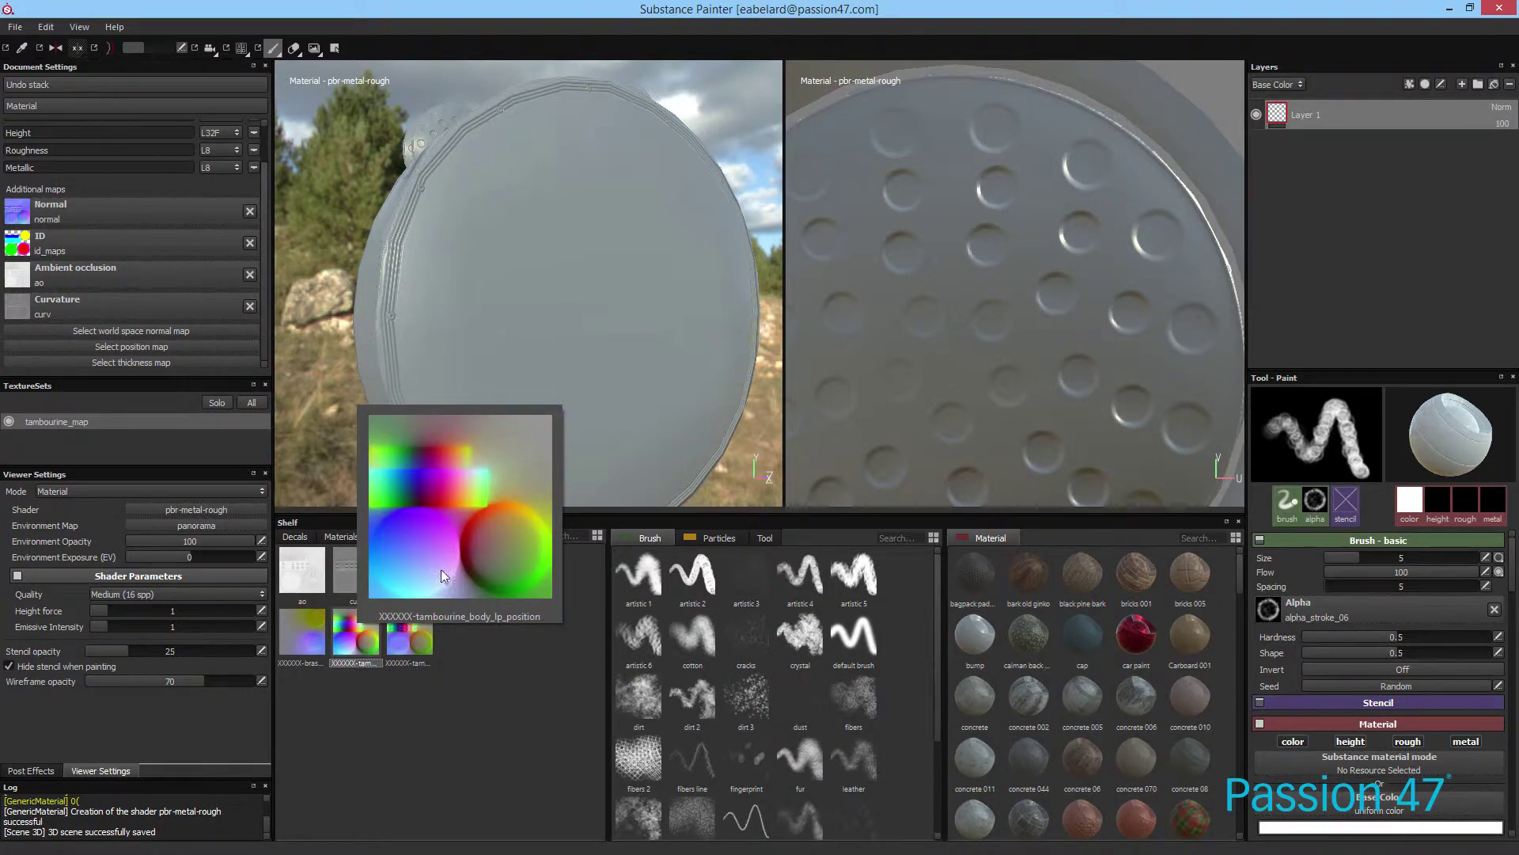
drag(356, 653, 176, 356)
scroll(269, 362, down, 1)
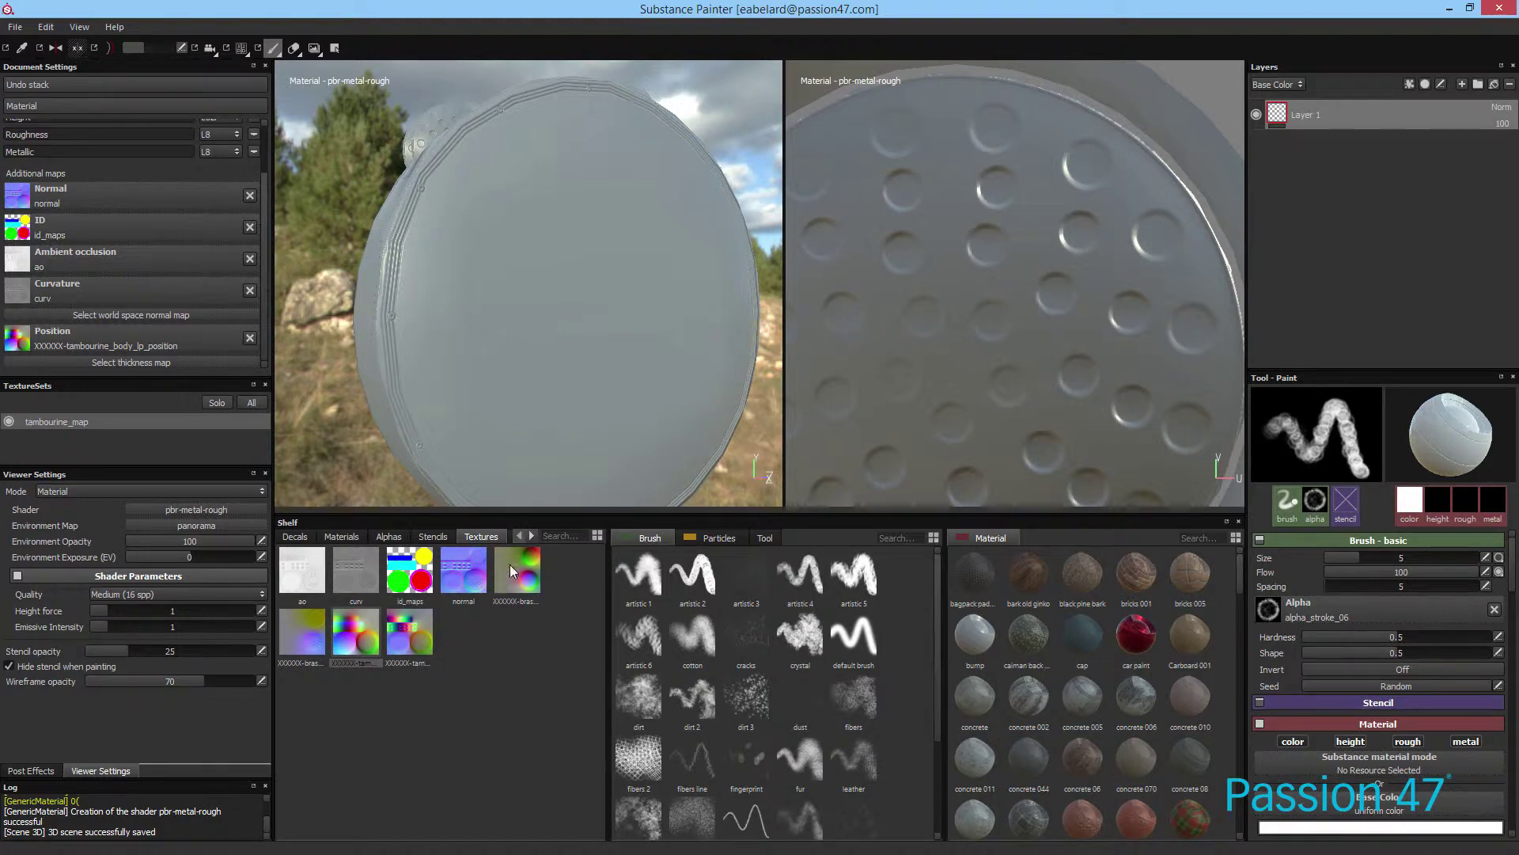
Step: Assign the tambourine_body_lp_world_space_normals texture as the document's world space normal map
click(431, 649)
mouse_move(431, 651)
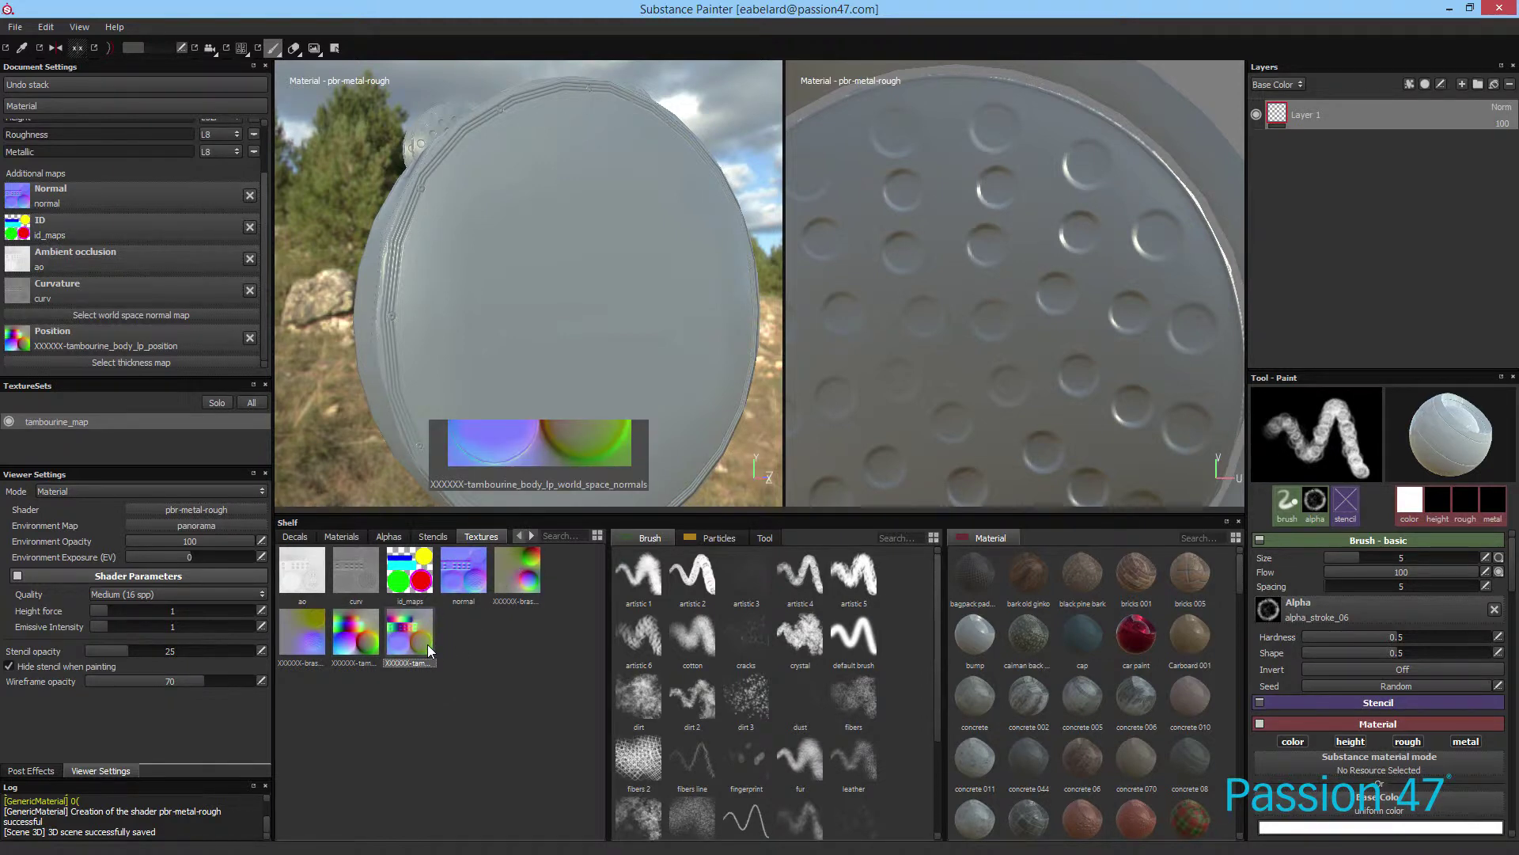
drag(410, 633, 204, 325)
scroll(266, 304, down, 1)
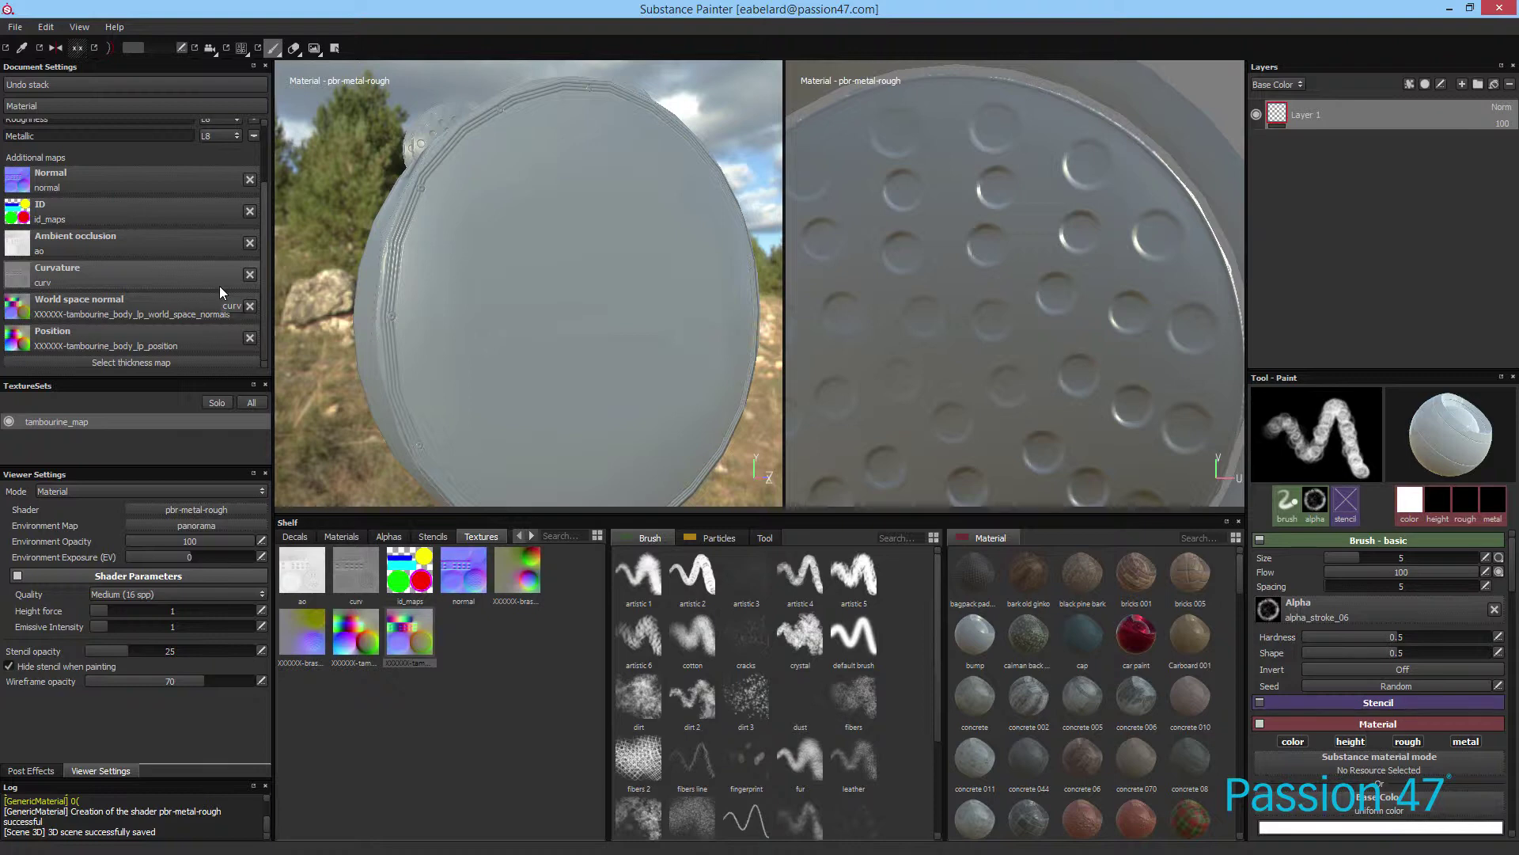
Step: Try several environment maps around the tambourine, including industrial_room and elevator_corridor
alt+drag(508, 297, 540, 272)
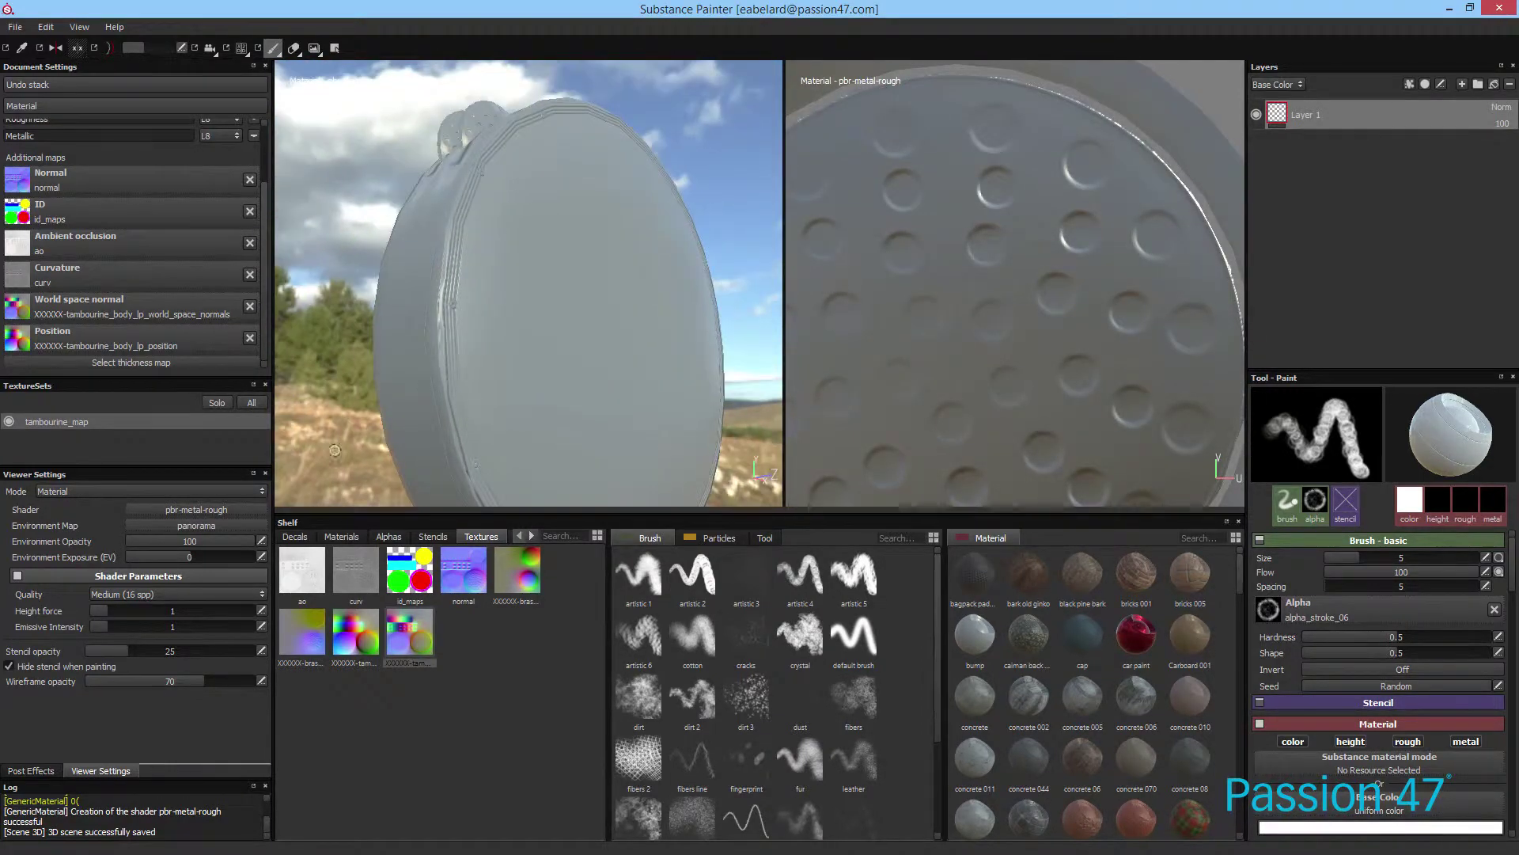
click(233, 525)
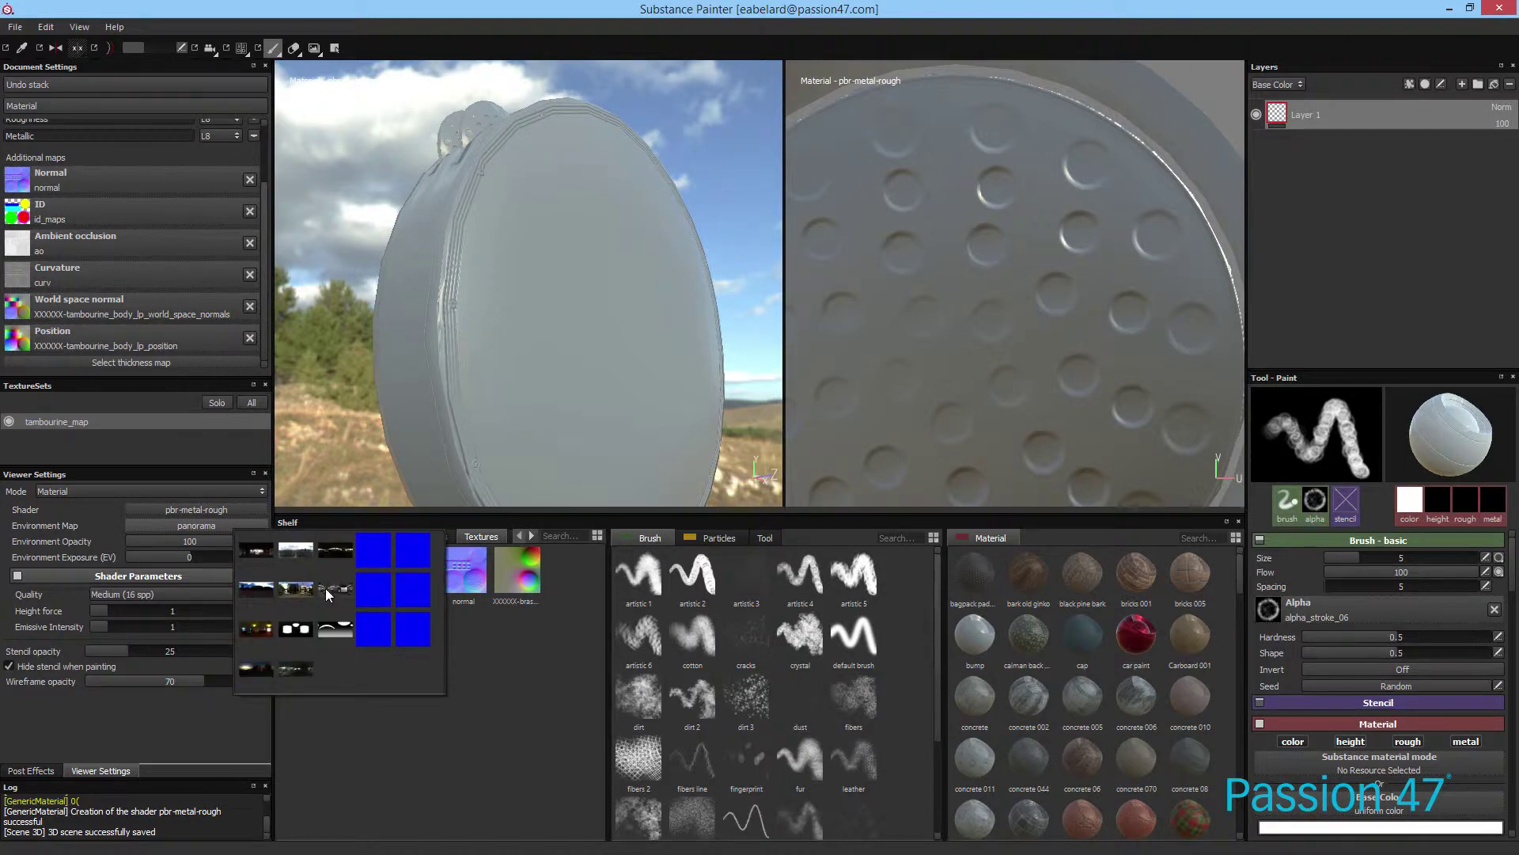
click(339, 587)
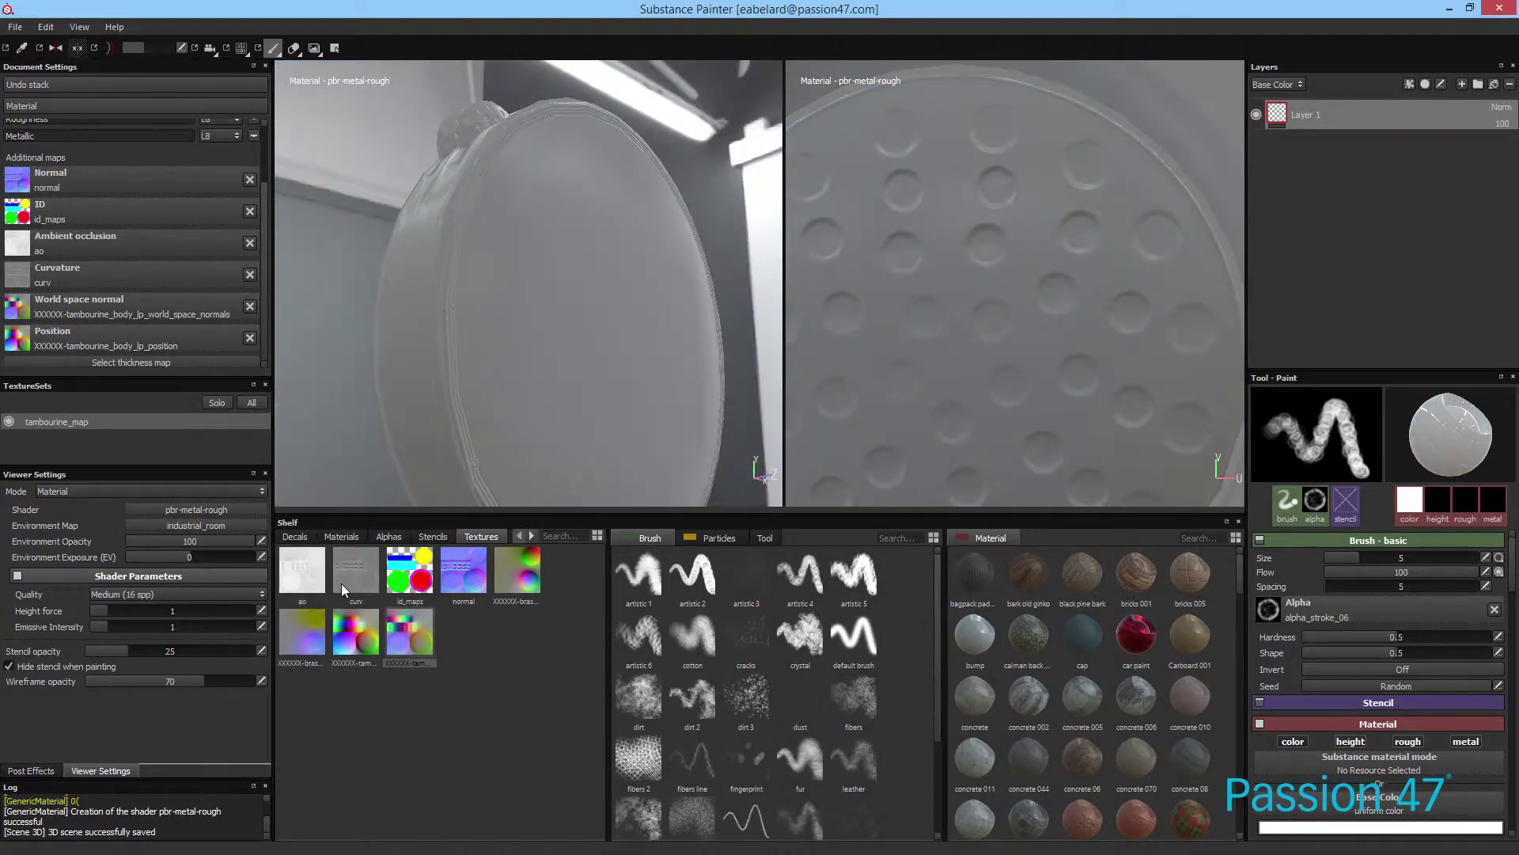
click(231, 528)
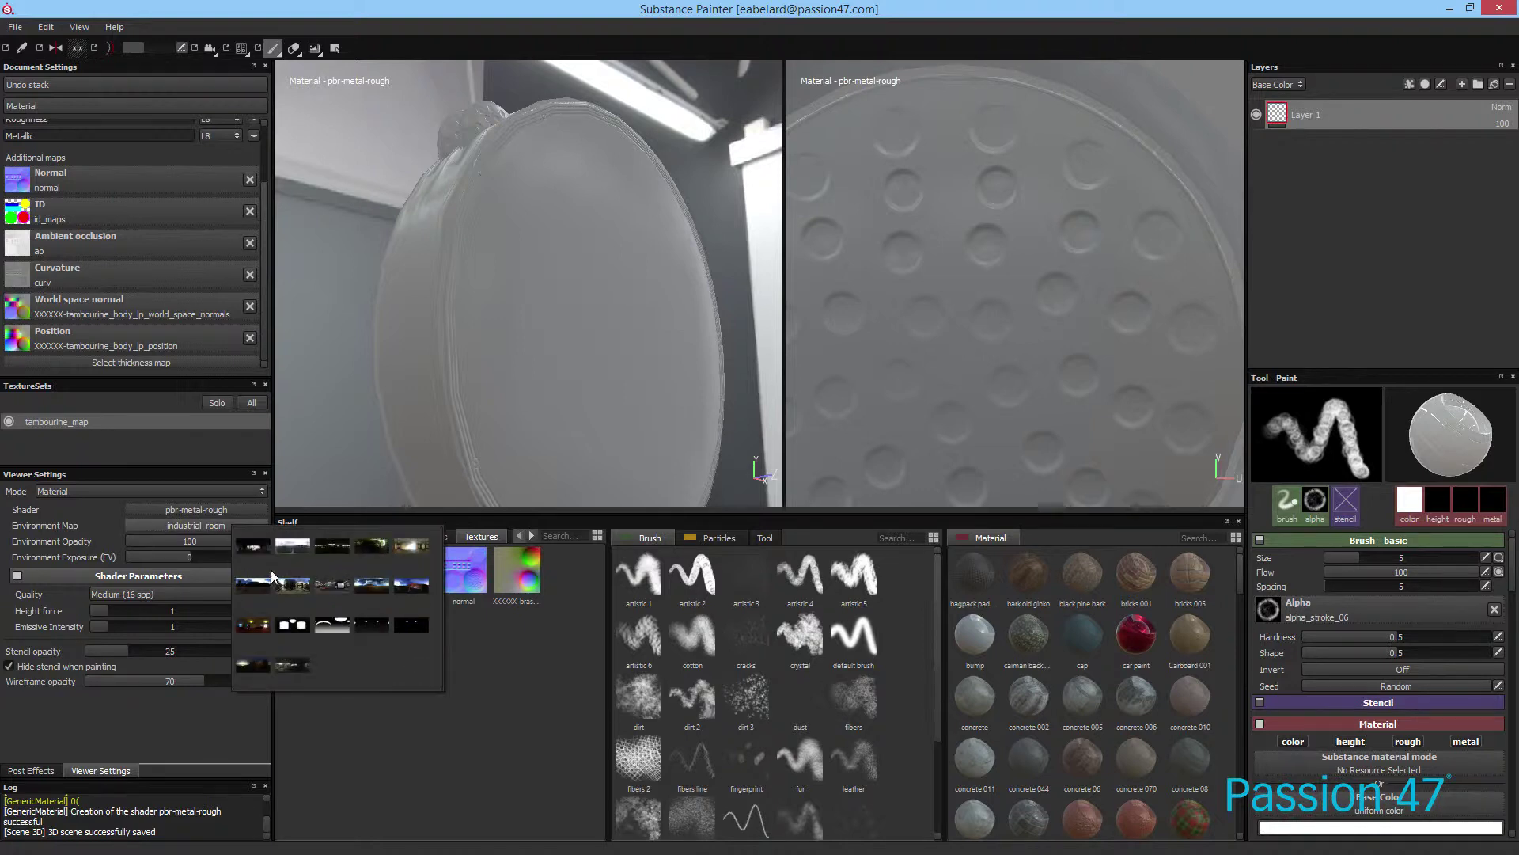
click(263, 624)
mouse_move(387, 393)
alt+mouse_down()
mouse_move(539, 369)
mouse_move(360, 378)
alt+mouse_up()
shift+right_drag(360, 378, 522, 354)
click(216, 525)
click(398, 561)
alt+drag(522, 354, 513, 207)
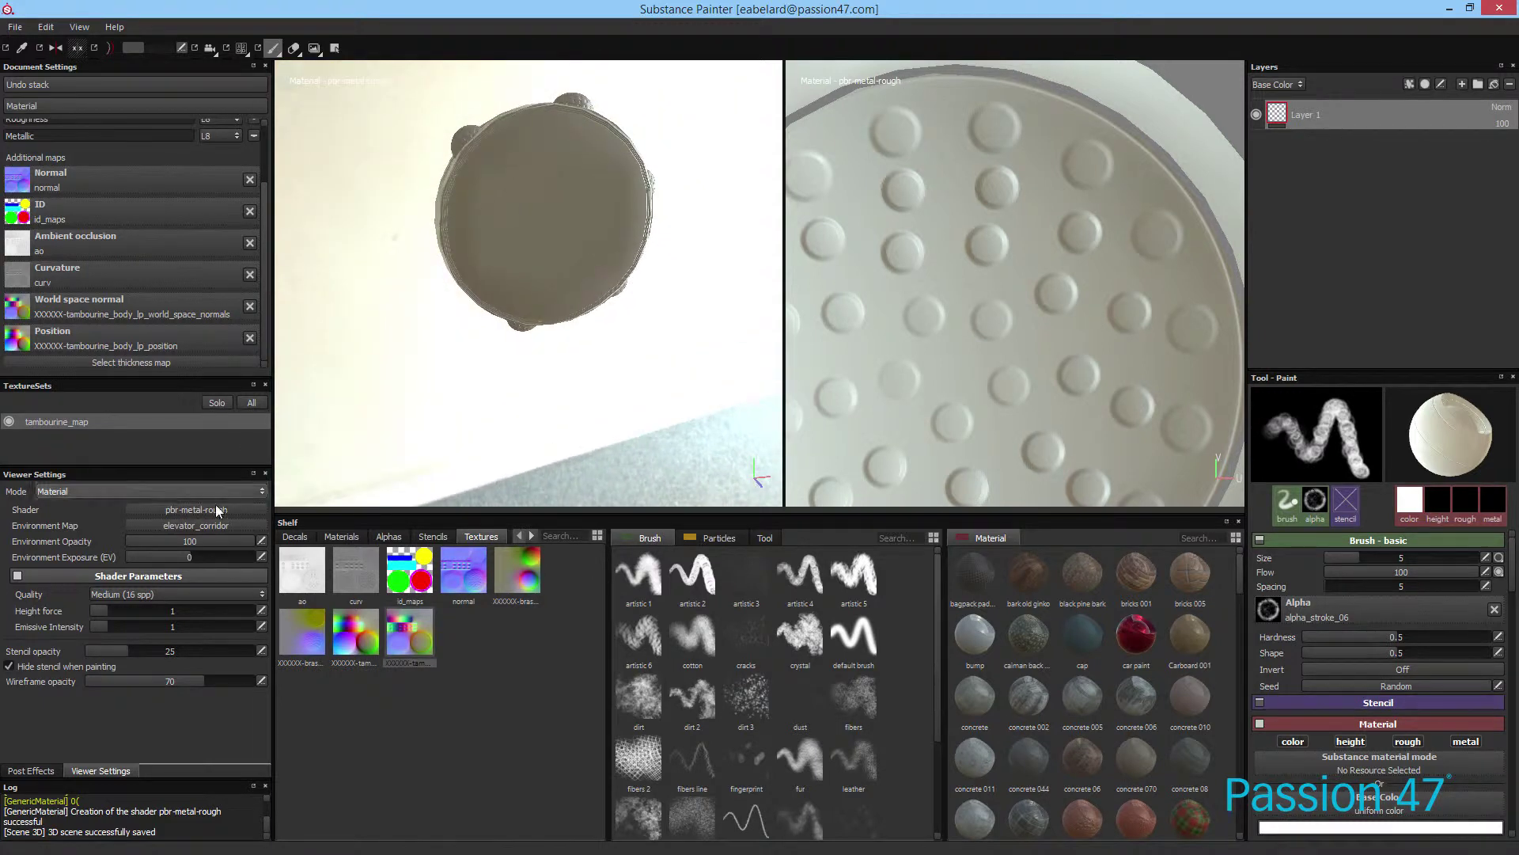
click(236, 527)
click(387, 552)
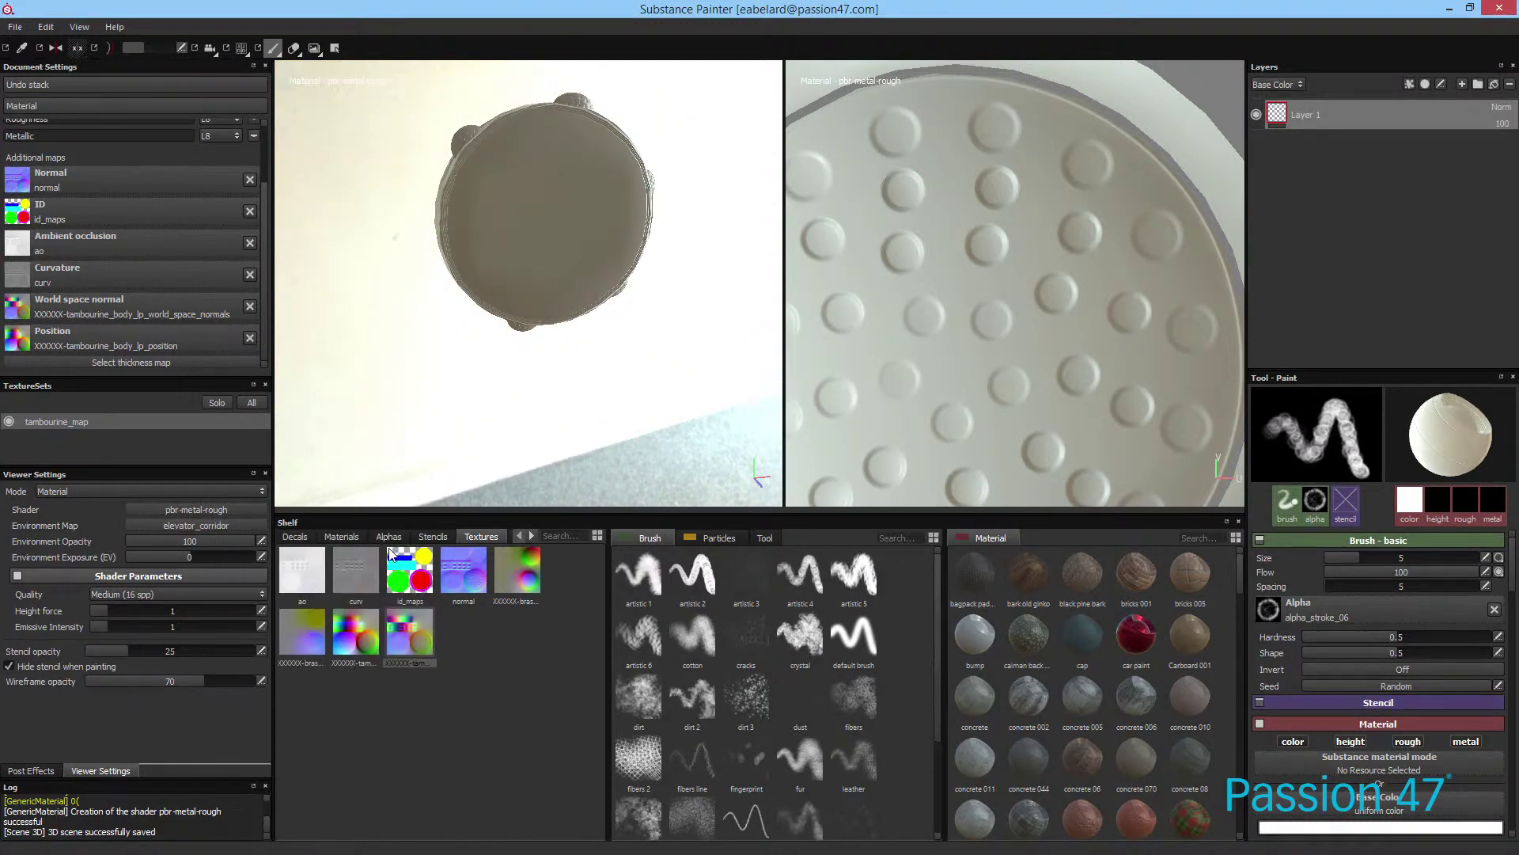
Step: Set the viewer's environment map to industrial_room and check the tambourine's lighting from several angles
click(240, 529)
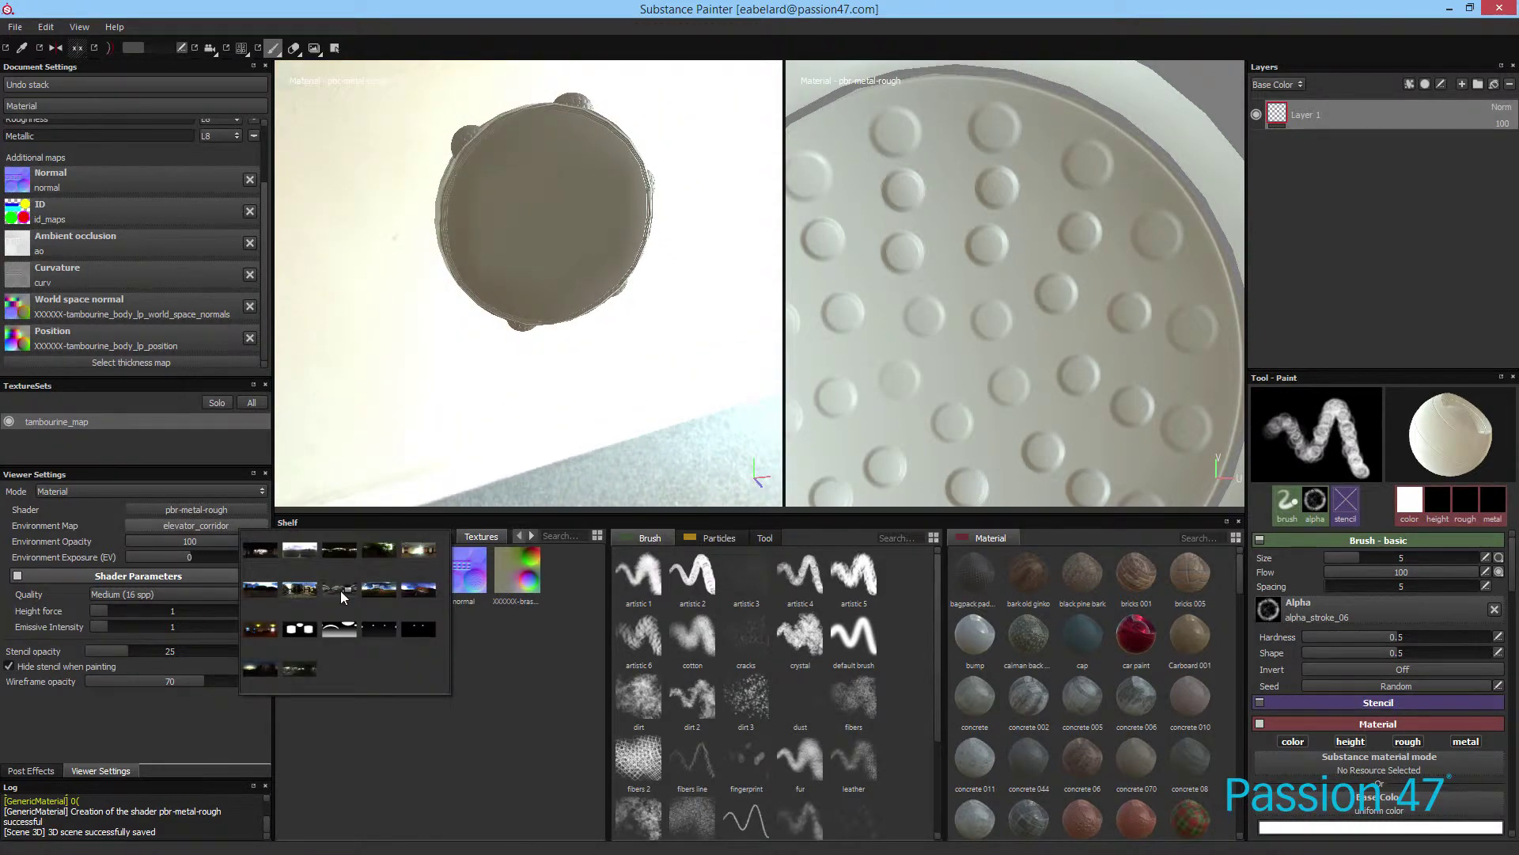
click(341, 596)
shift+right_drag(760, 261, 627, 248)
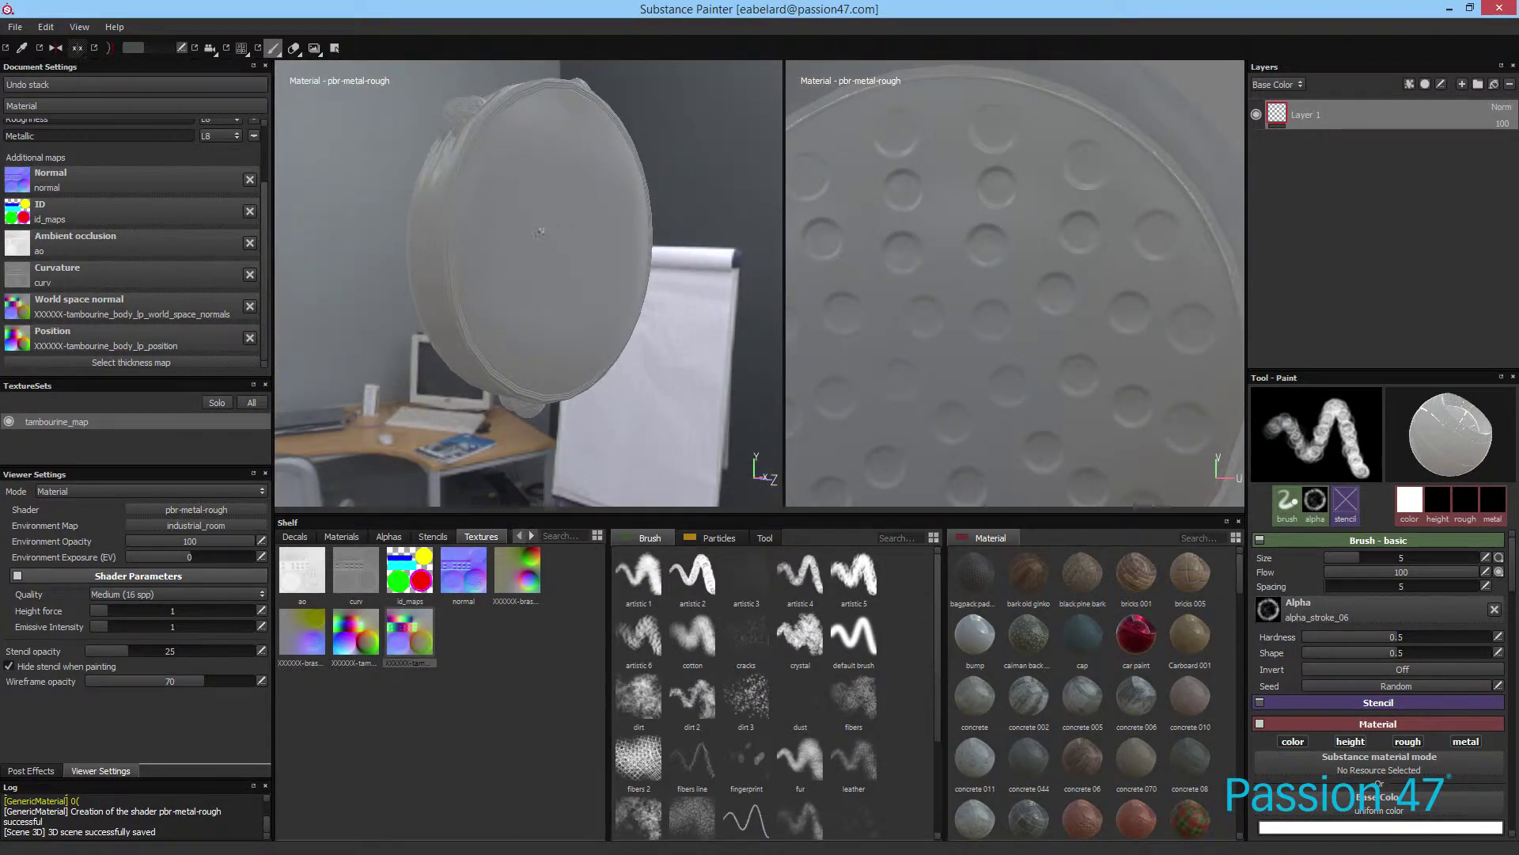
alt+shift+drag(540, 233, 552, 329)
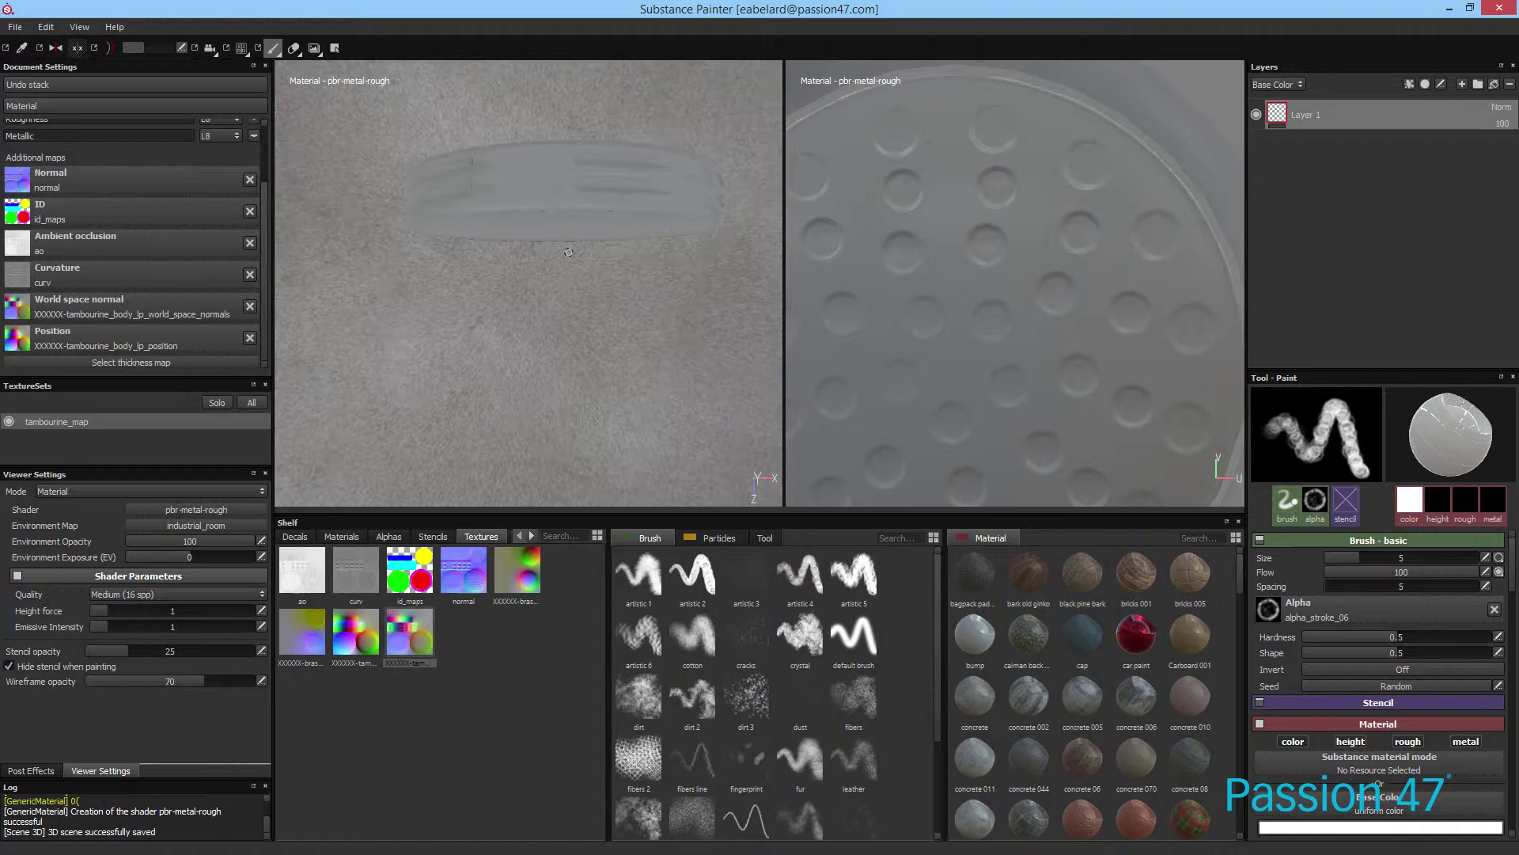
alt+drag(569, 253, 668, 271)
alt+right_drag(668, 272, 599, 298)
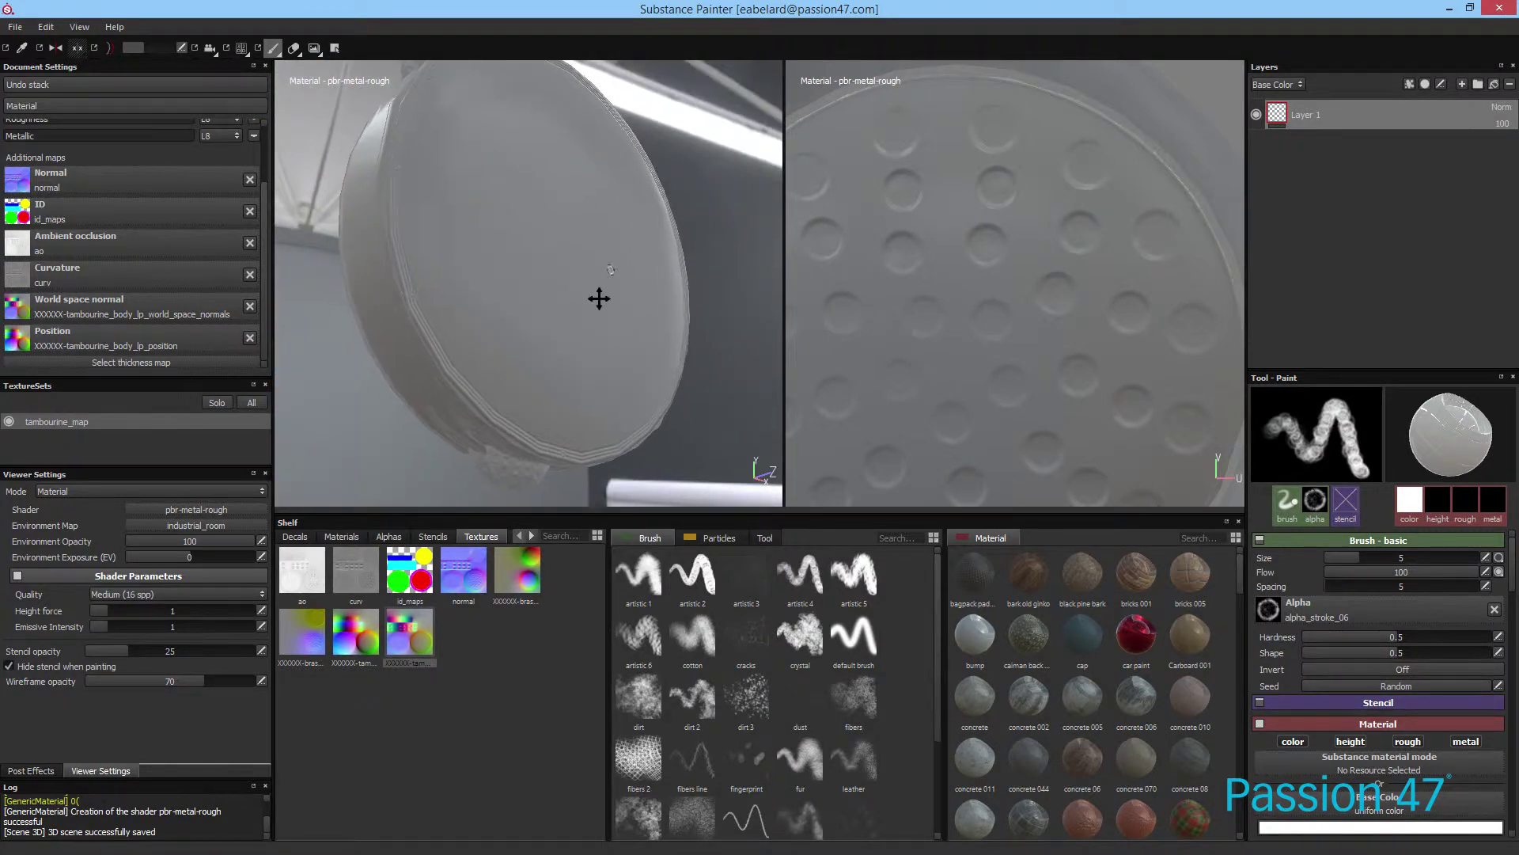
Step: Set the viewer's environment map to glazed_patio and check the tambourine's lighting from several angles
alt+drag(599, 299, 558, 245)
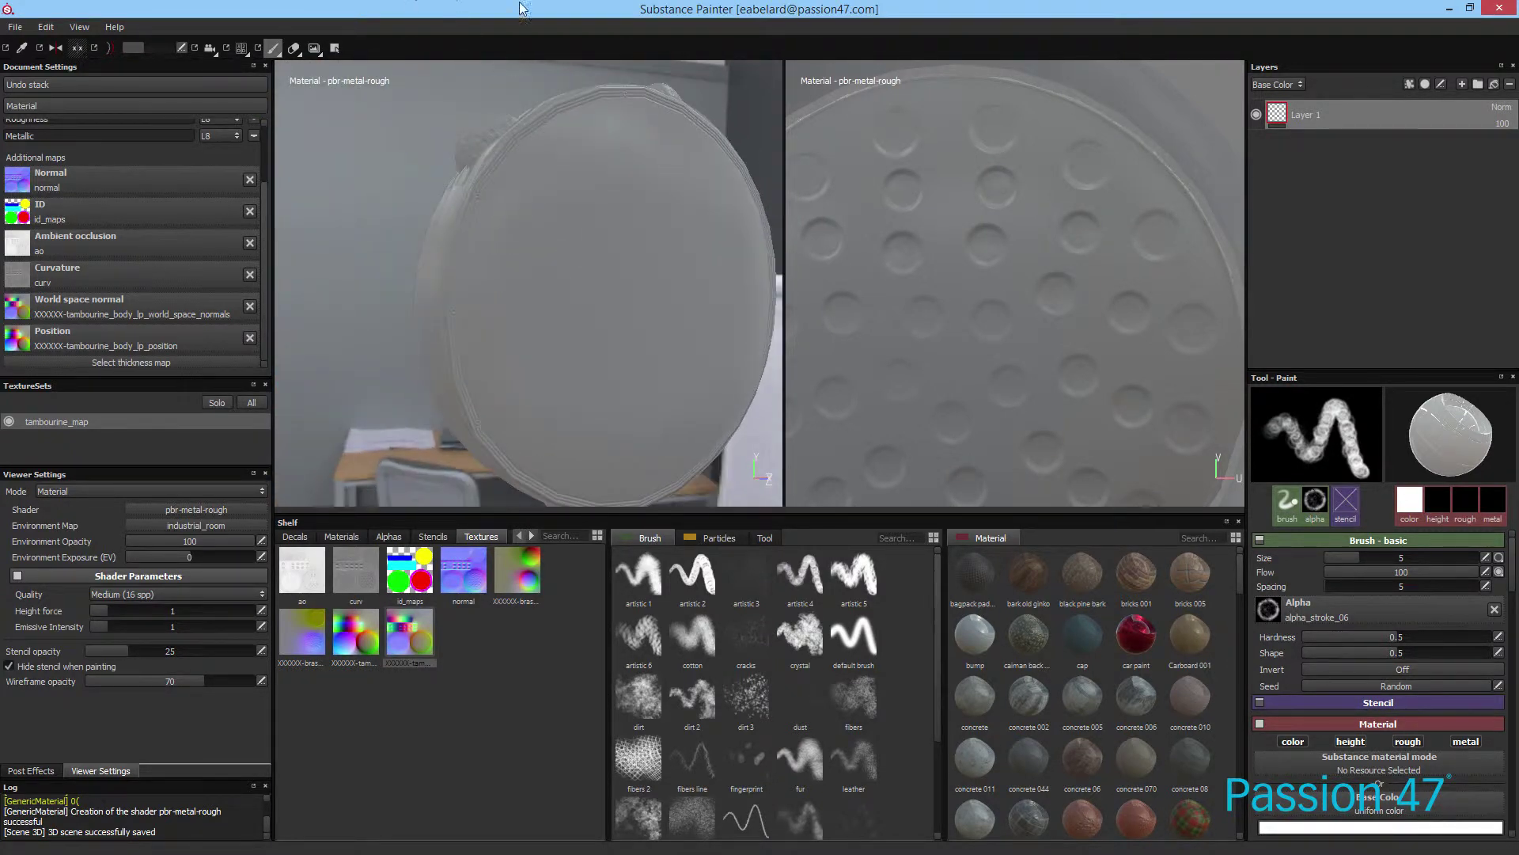
alt+right_drag(605, 222, 484, 133)
alt+middle_drag(494, 279, 431, 228)
alt+right_drag(411, 214, 424, 277)
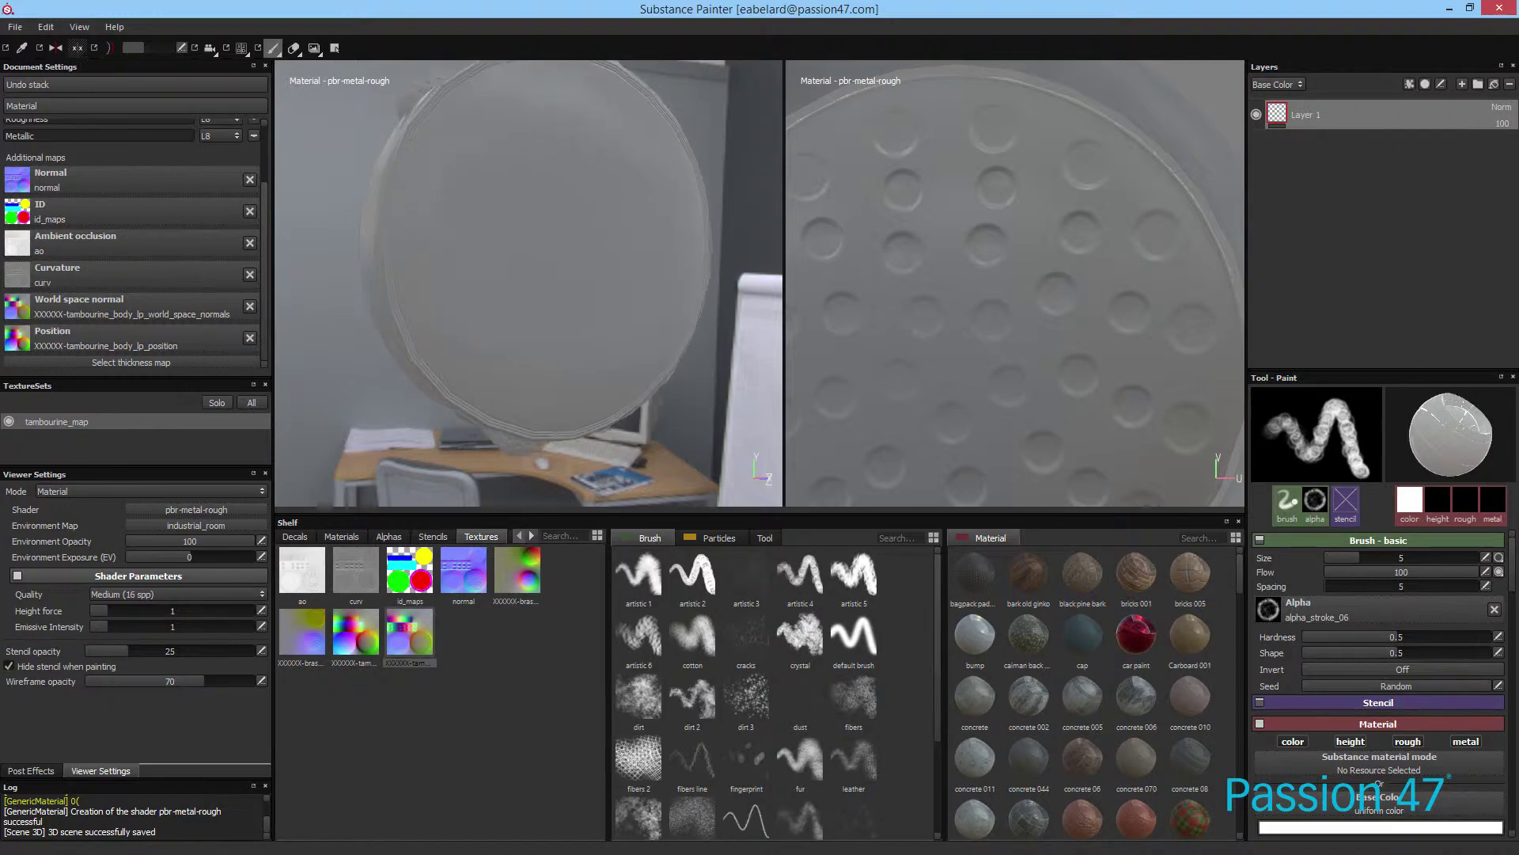
alt+middle_drag(423, 277, 425, 324)
click(197, 529)
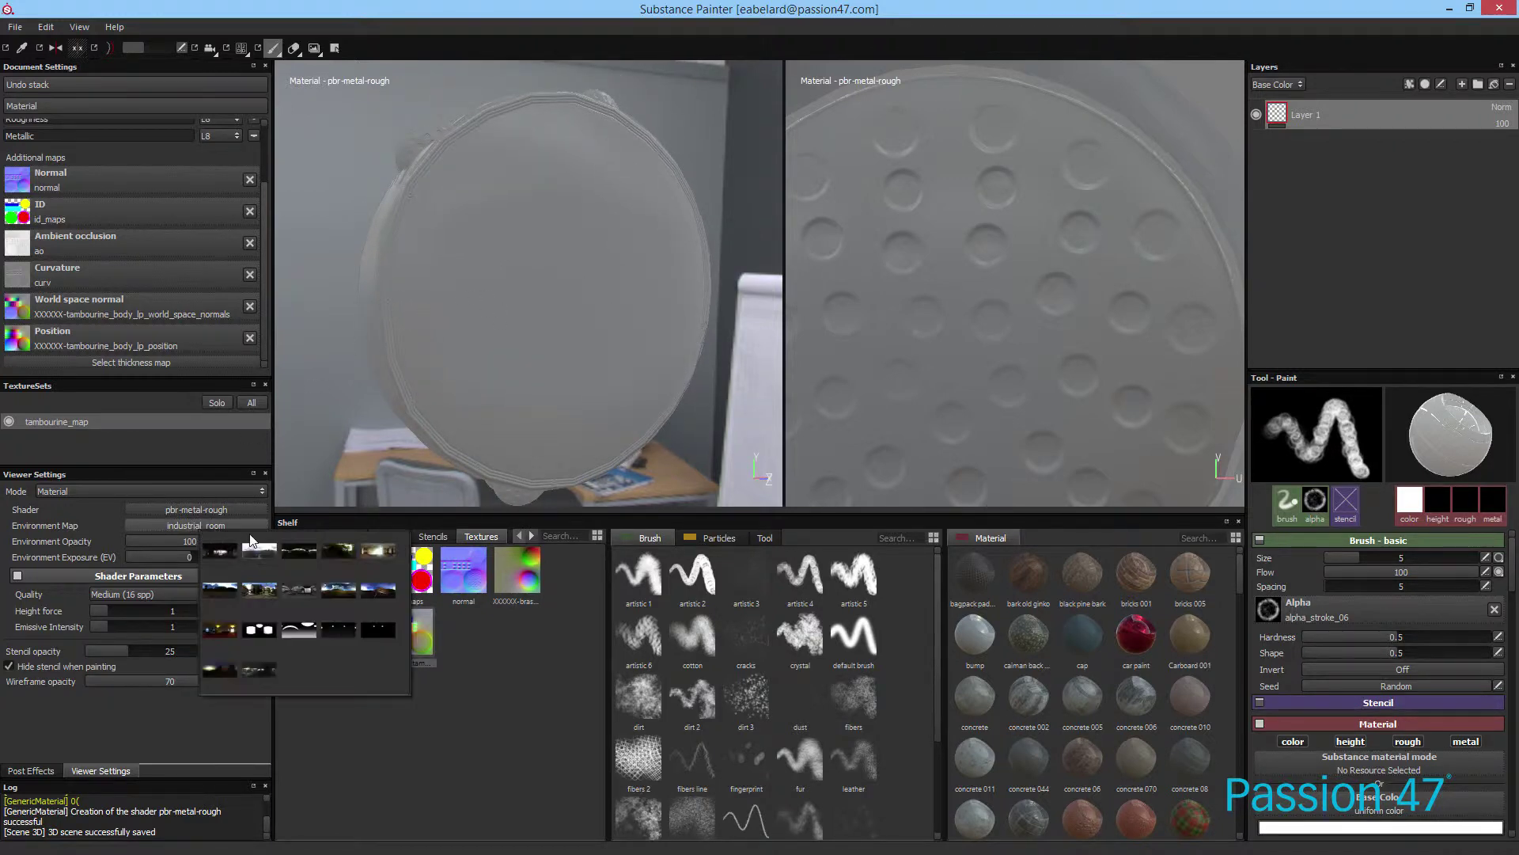
click(260, 591)
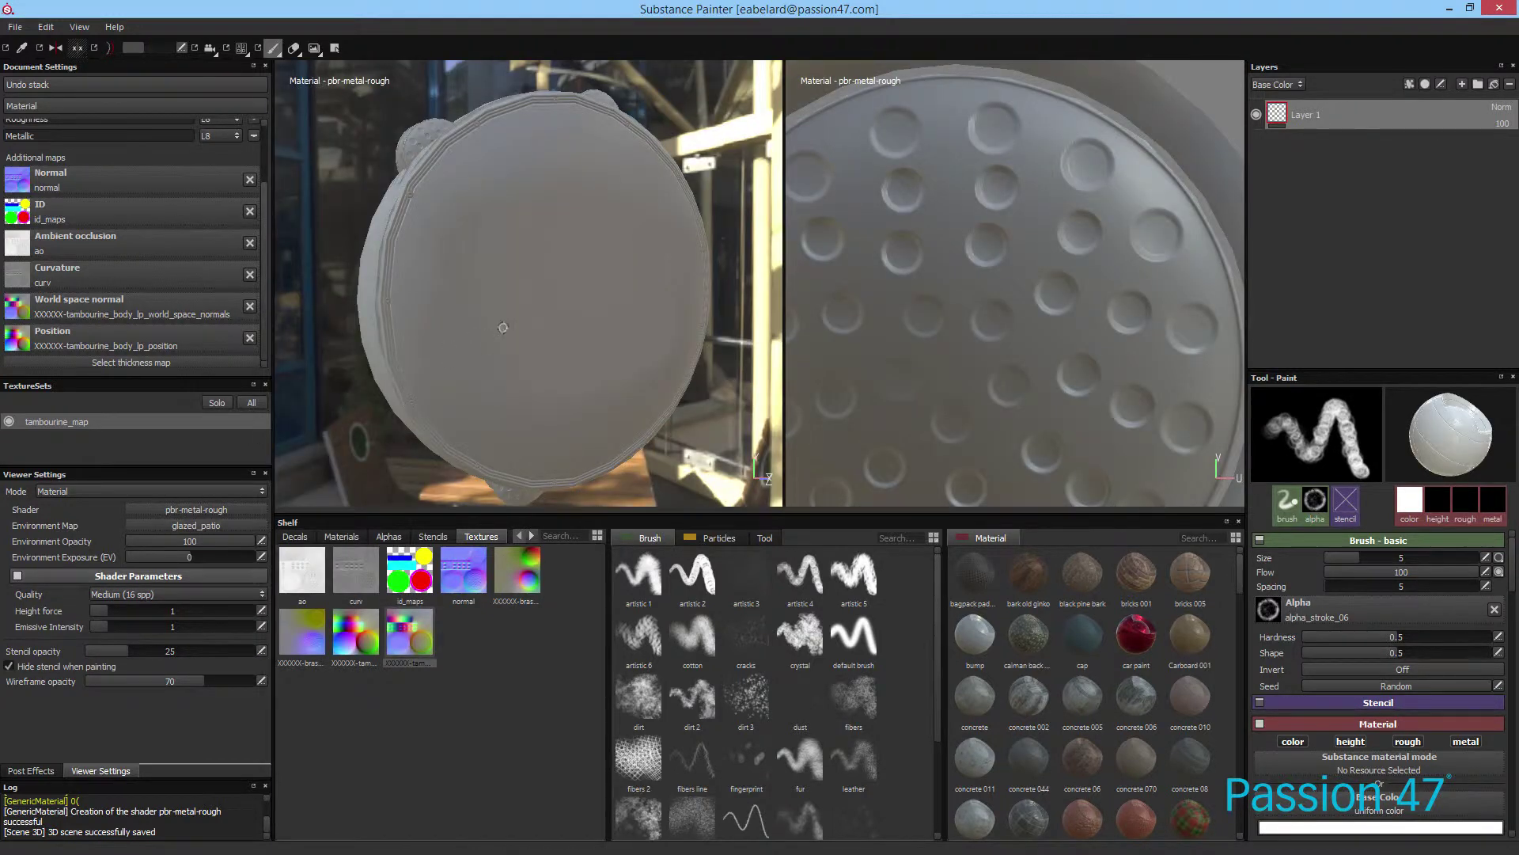
shift+right_drag(503, 327, 564, 305)
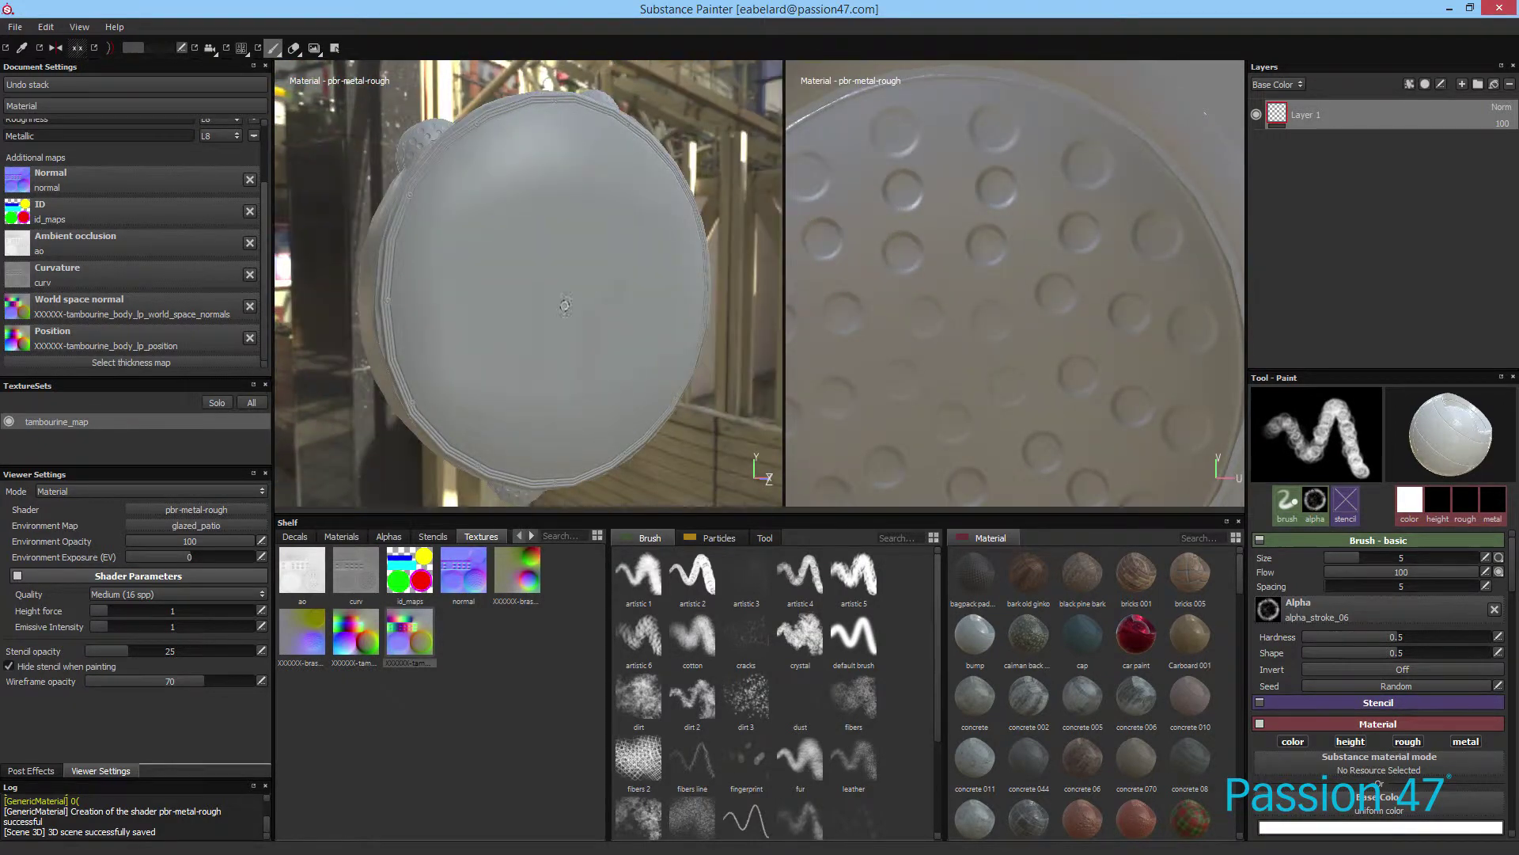
alt+drag(564, 305, 634, 289)
Step: Frame the complete UV layout in the 2D view and widen the Layers panel
alt+right_drag(944, 260, 826, 83)
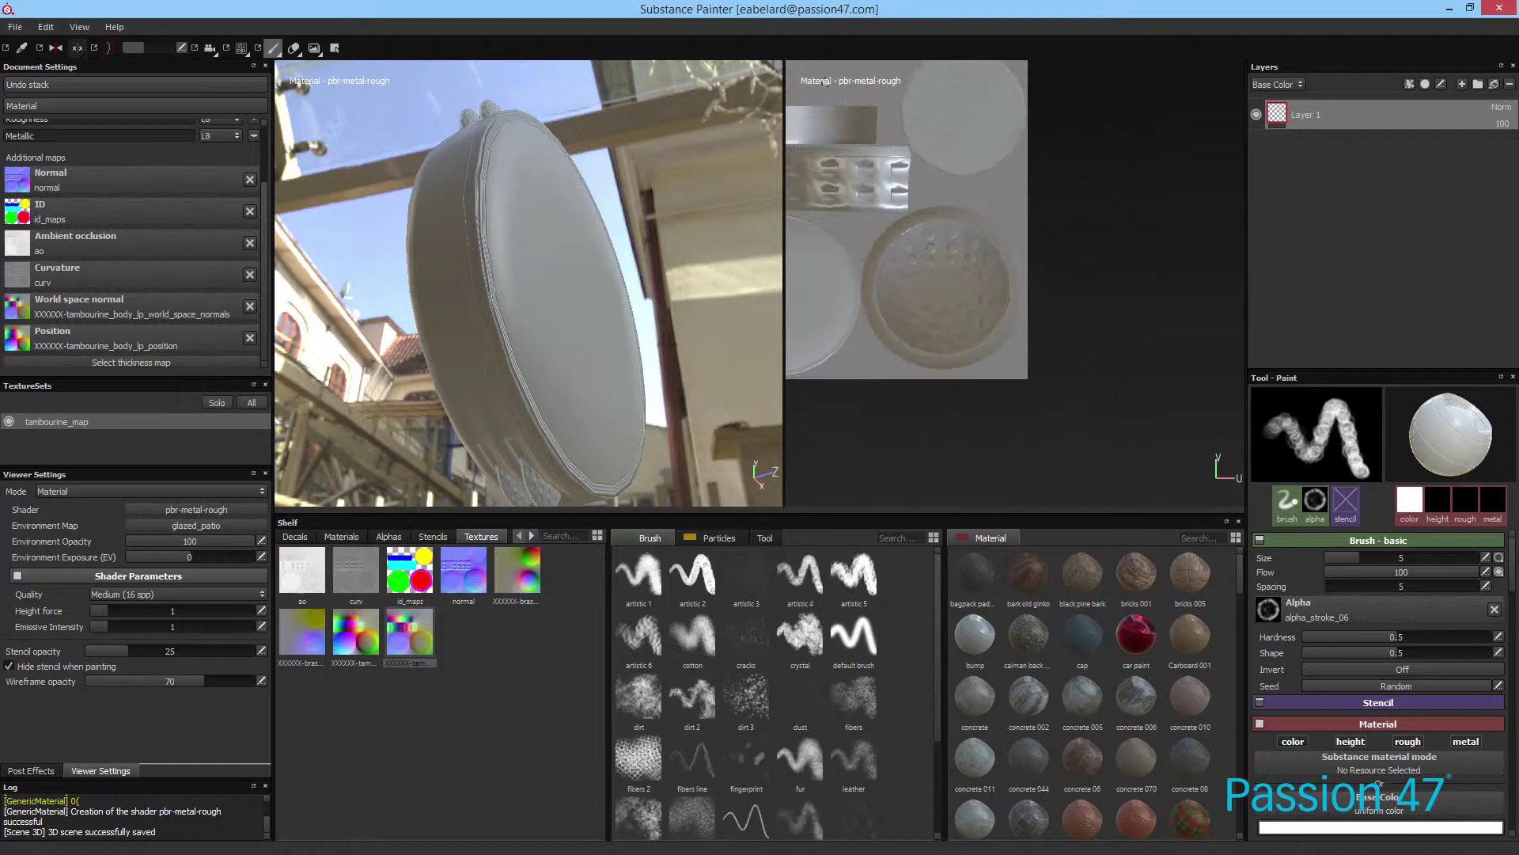
alt+middle_drag(962, 192, 1010, 238)
alt+right_drag(1011, 238, 977, 194)
alt+middle_drag(978, 194, 1026, 228)
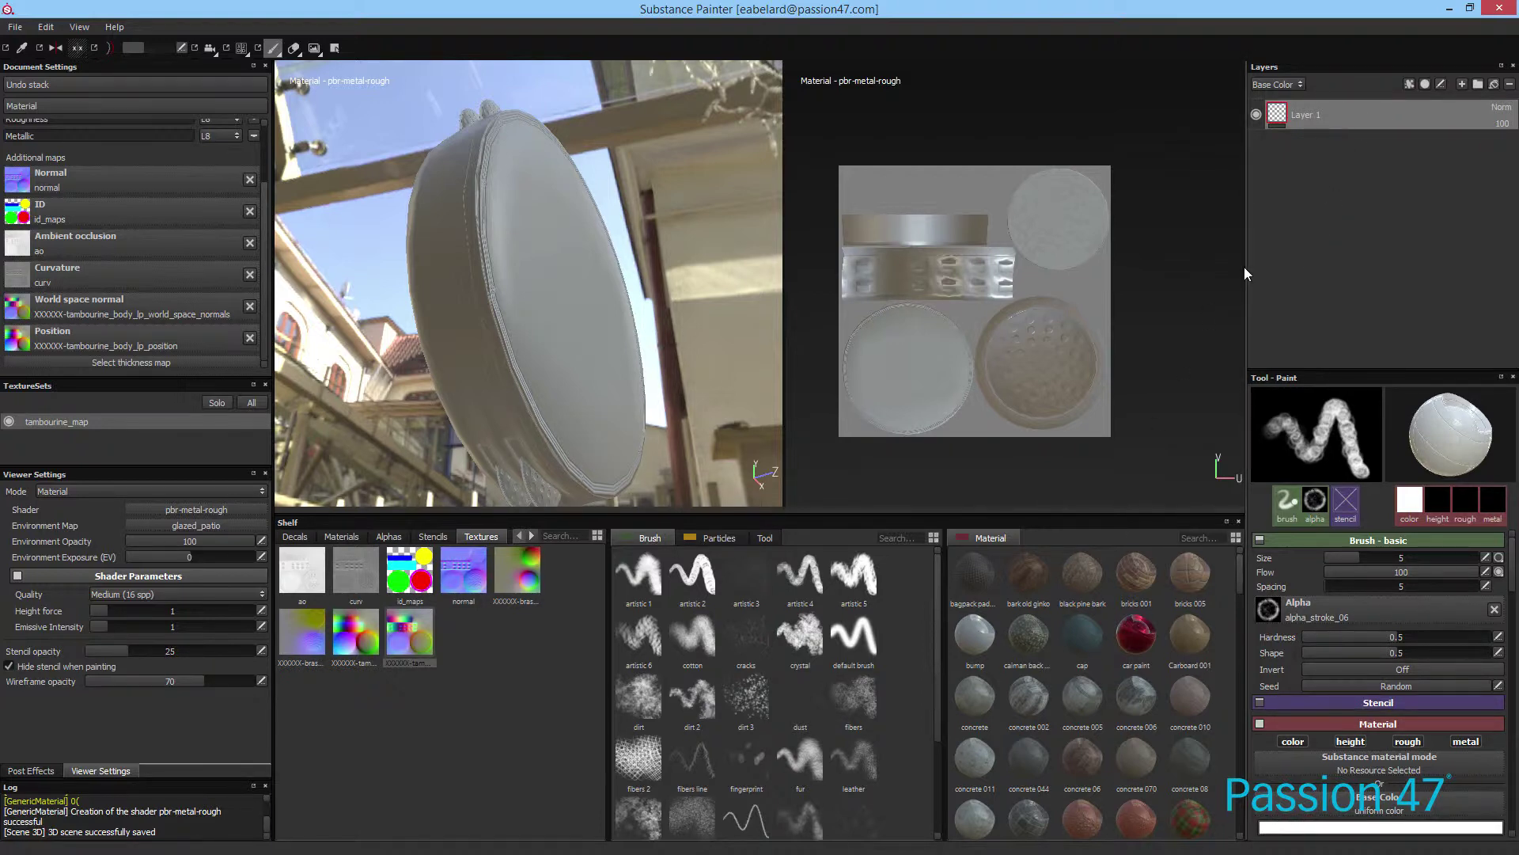
drag(1248, 261, 1198, 263)
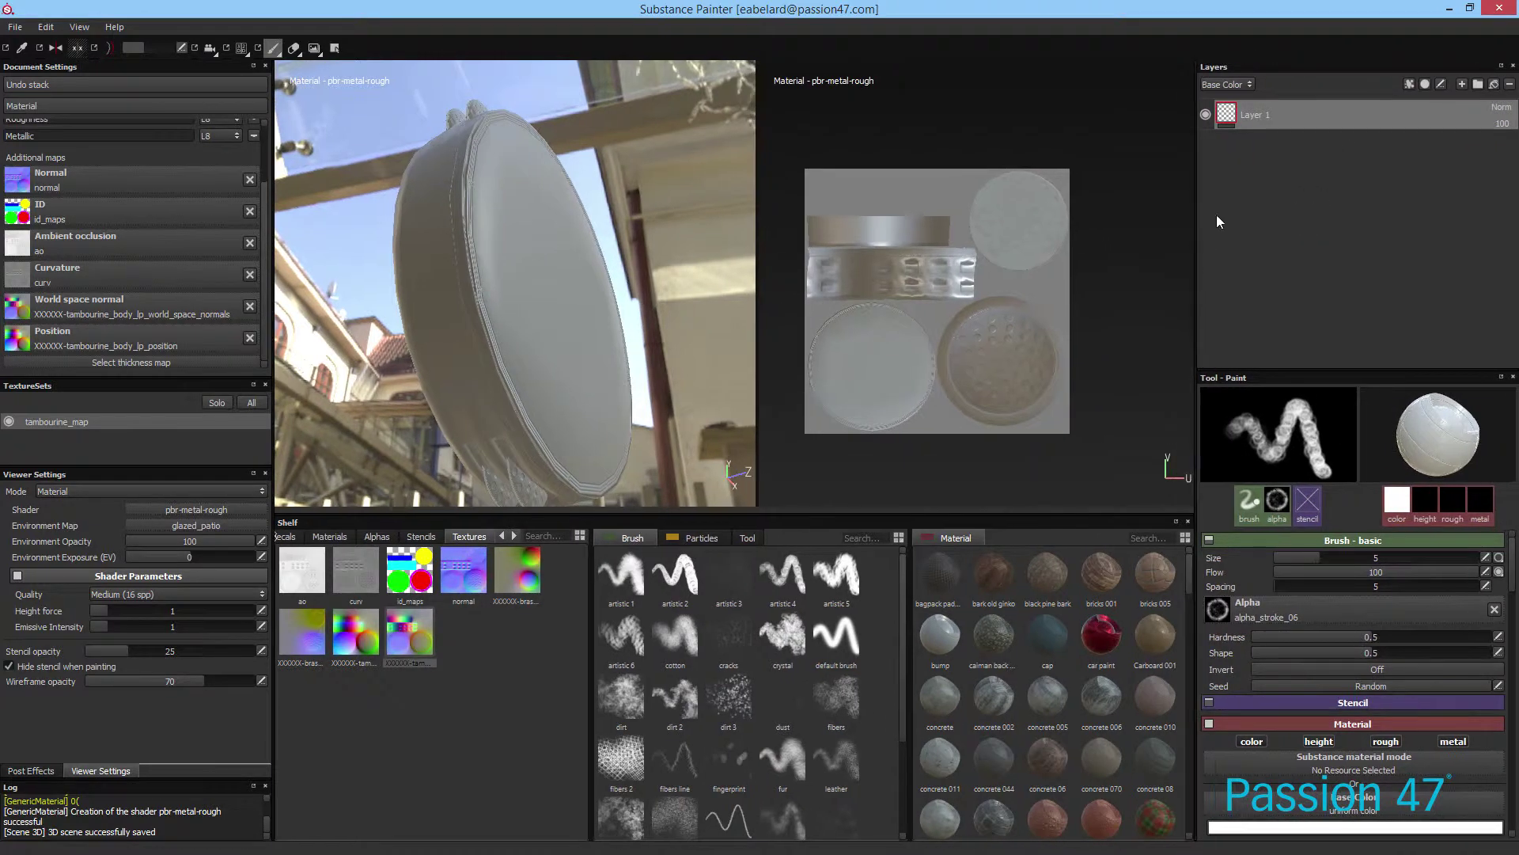
click(1410, 86)
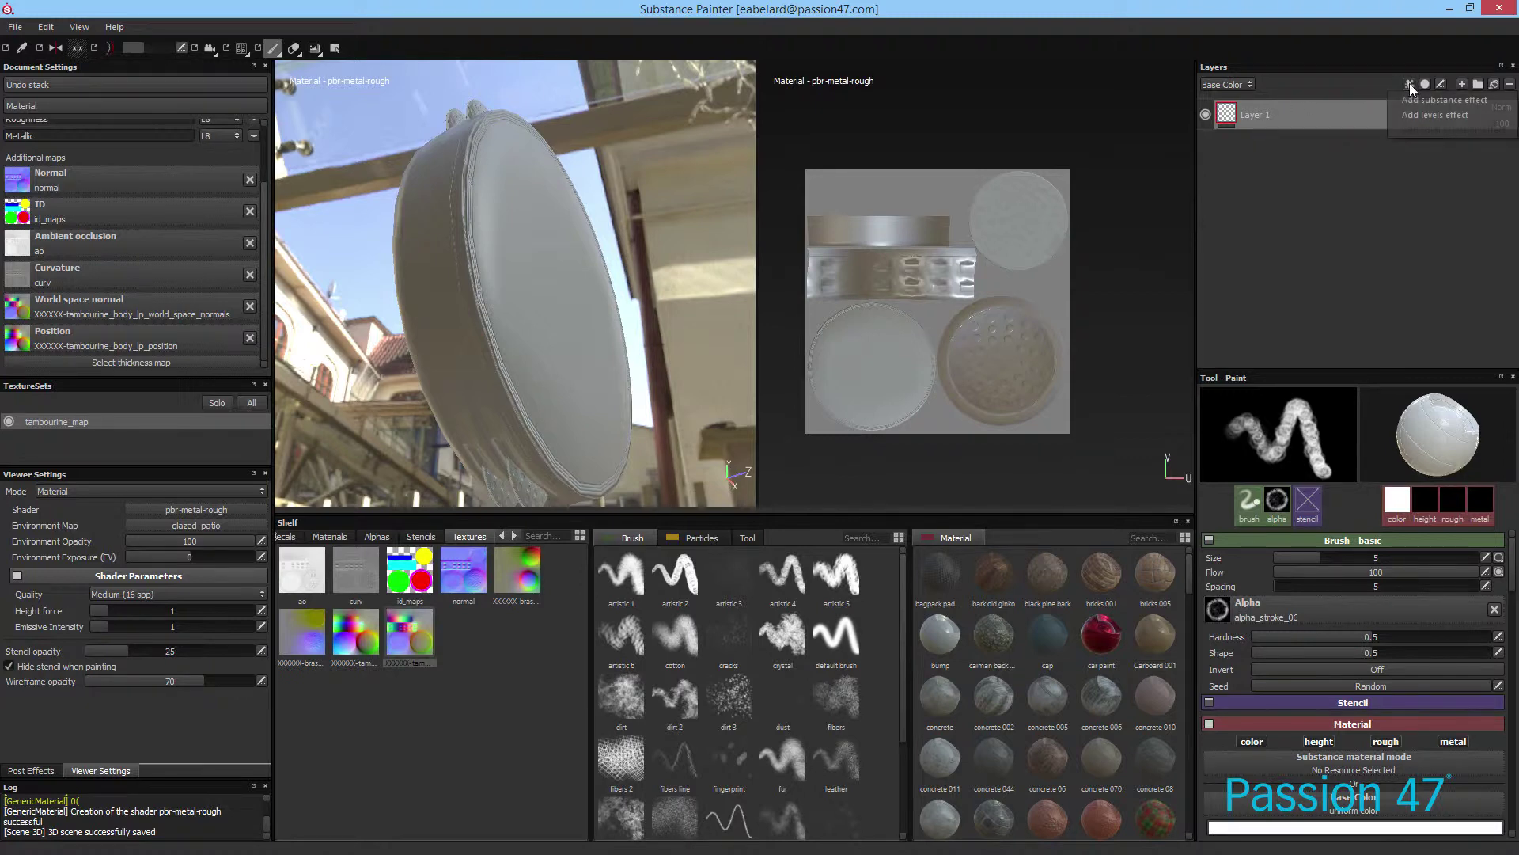
click(1395, 62)
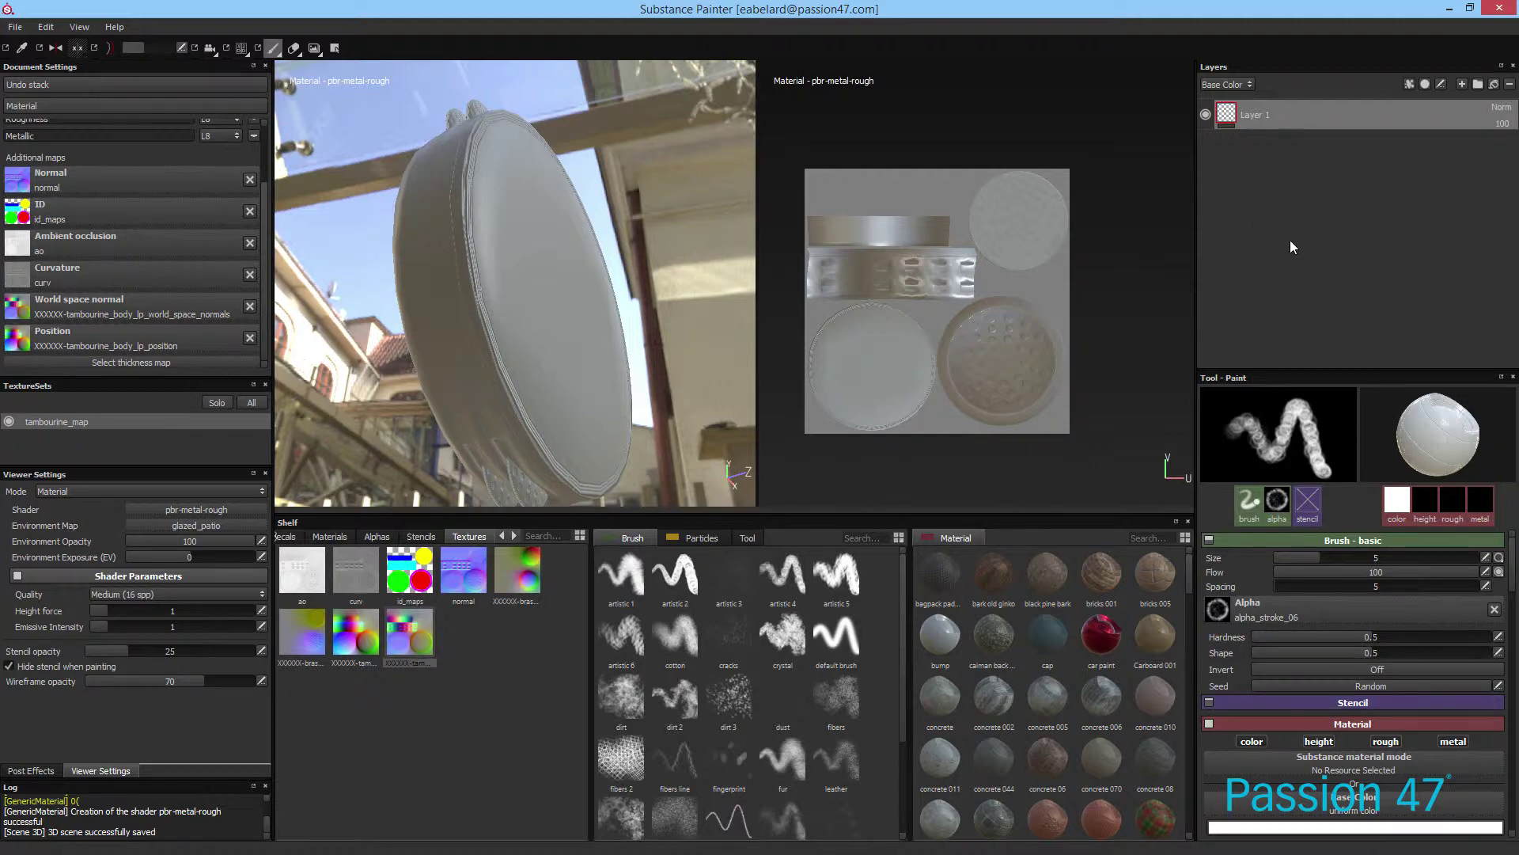
click(1425, 84)
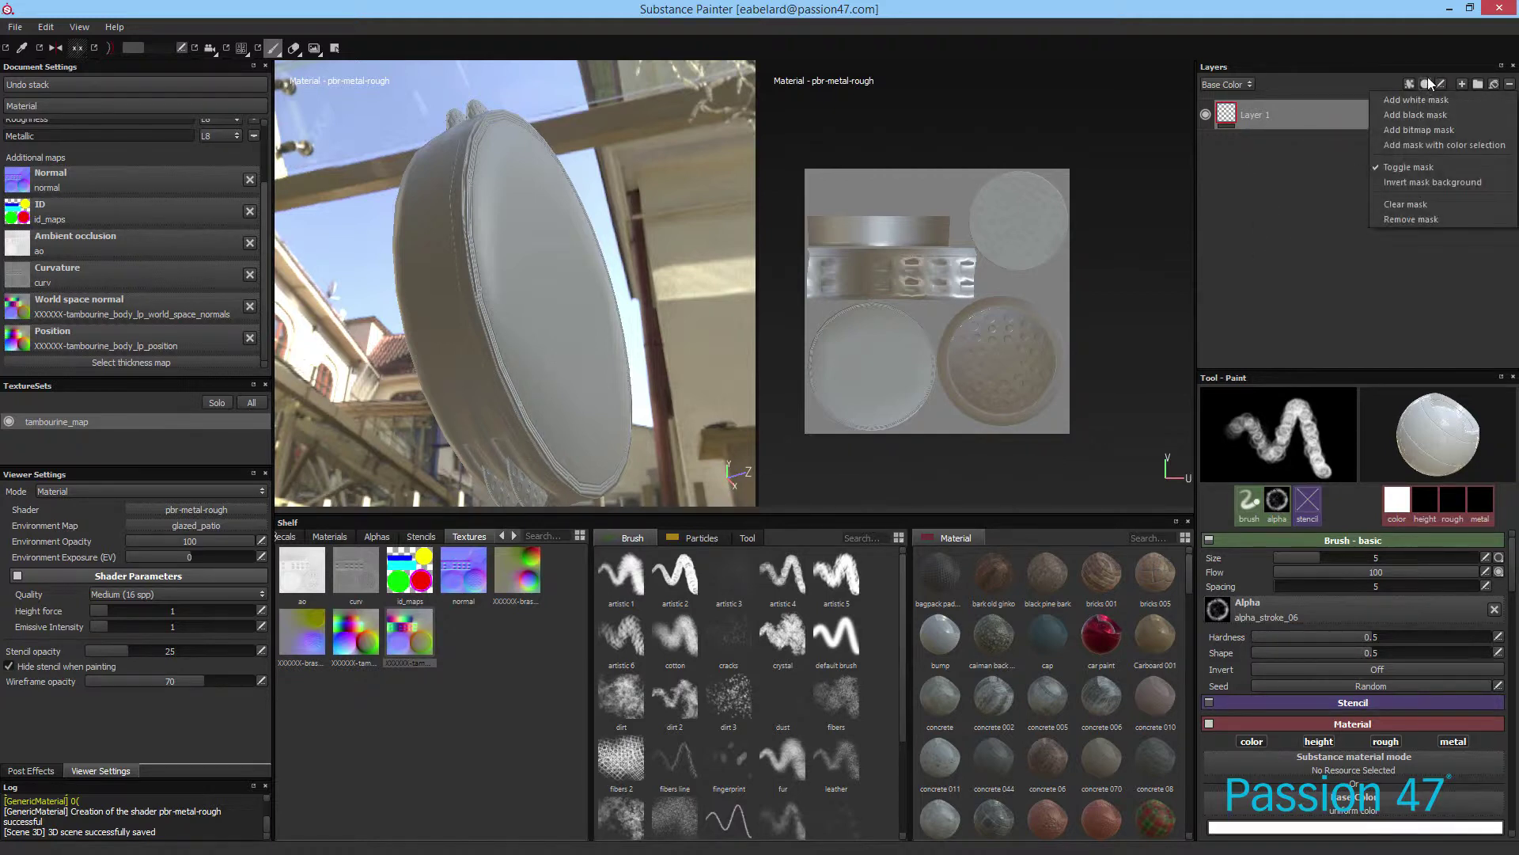
click(1447, 83)
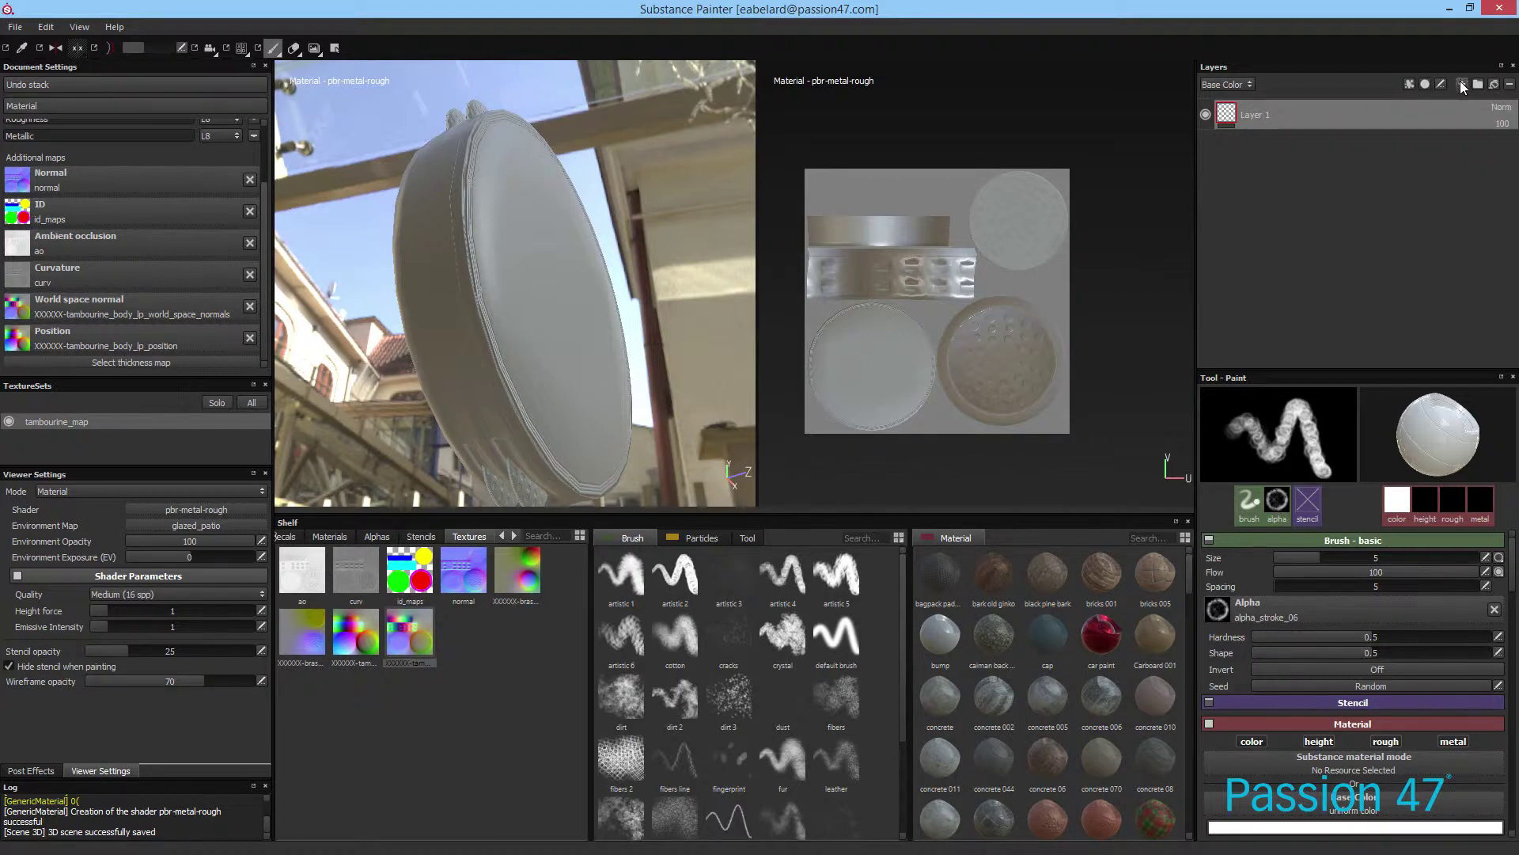
Step: Add a fill layer above Layer 1 and inspect it on the tambourine
click(1495, 84)
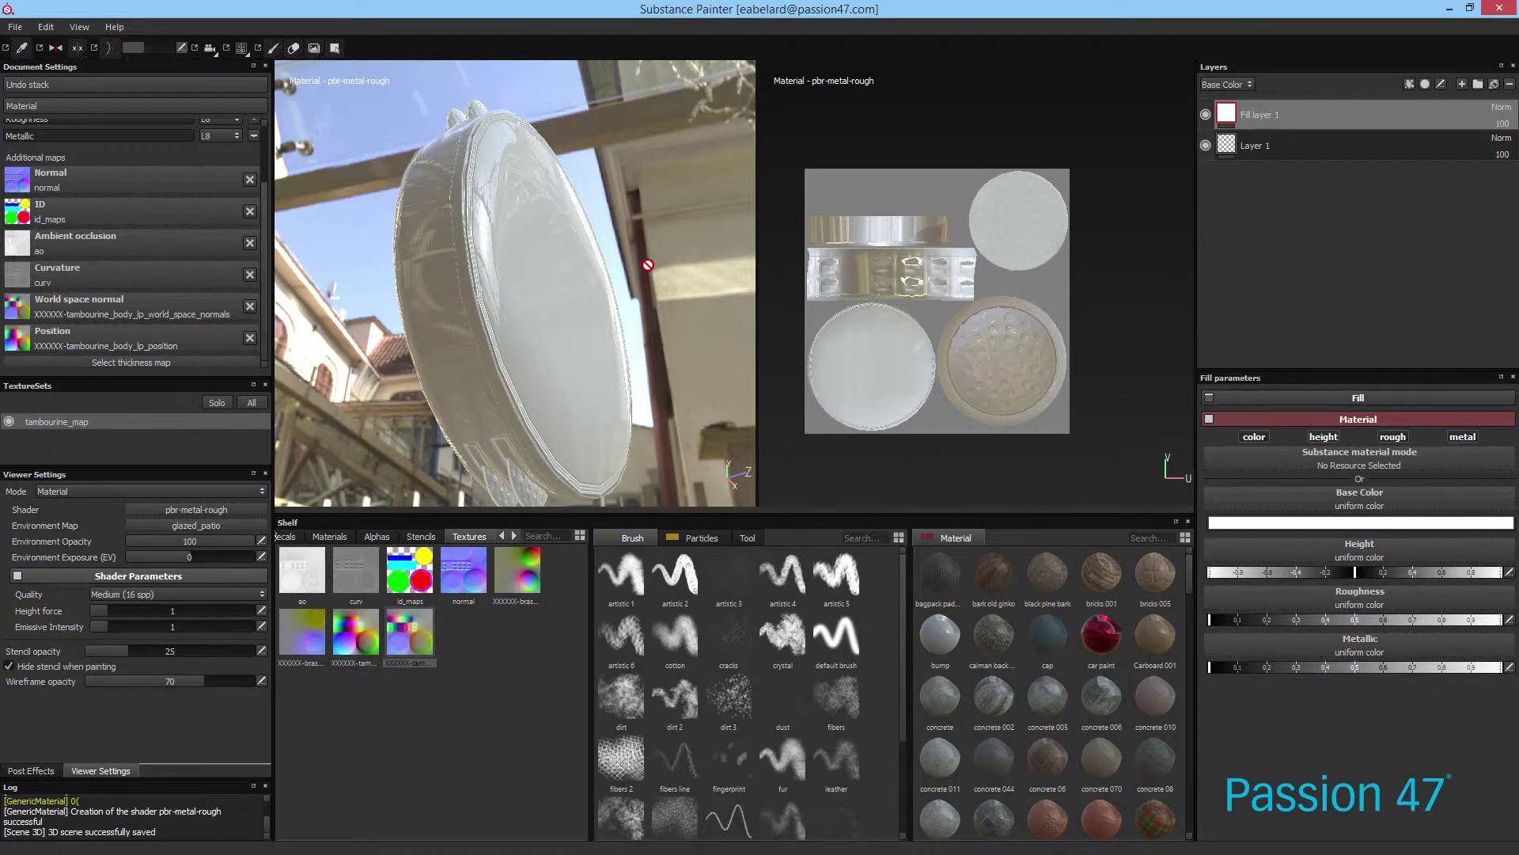
alt+drag(647, 264, 1026, 213)
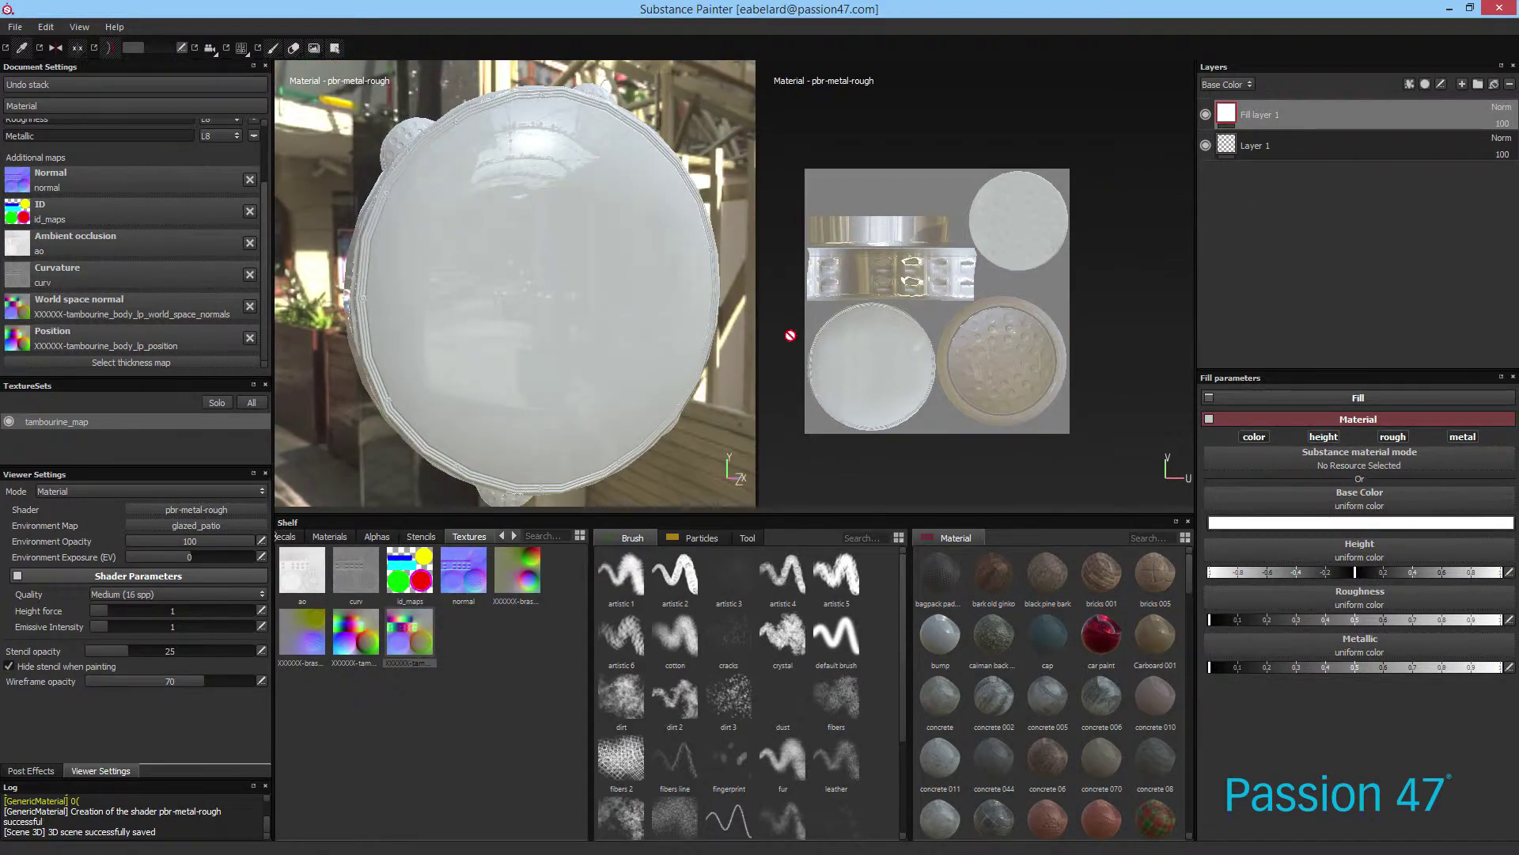
alt+drag(709, 351, 1029, 206)
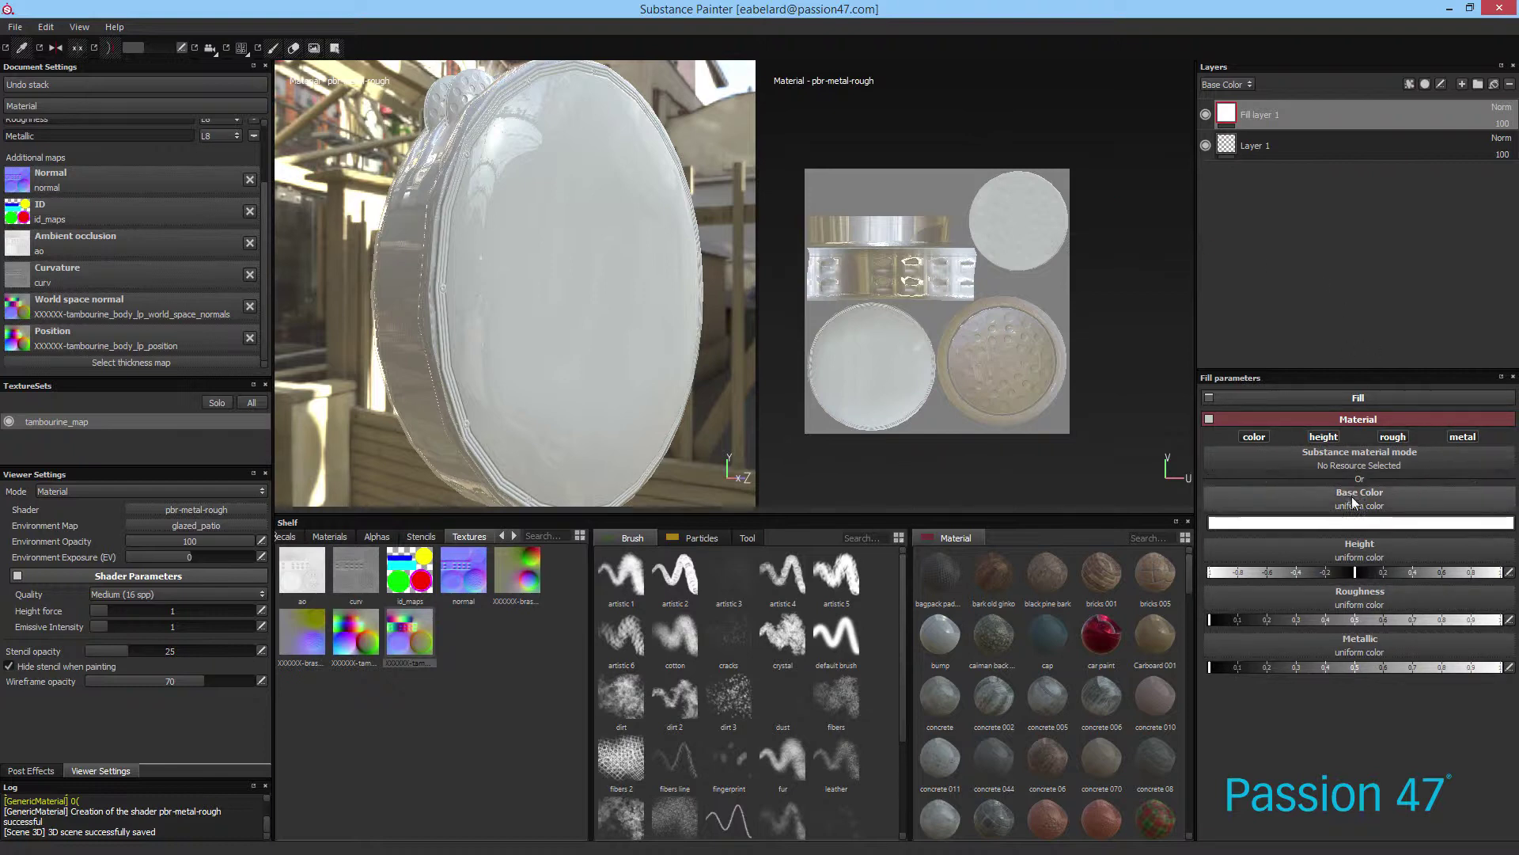
Step: Add a mask with color selection to the fill layer and open the color selection's parameters
right_click(1273, 114)
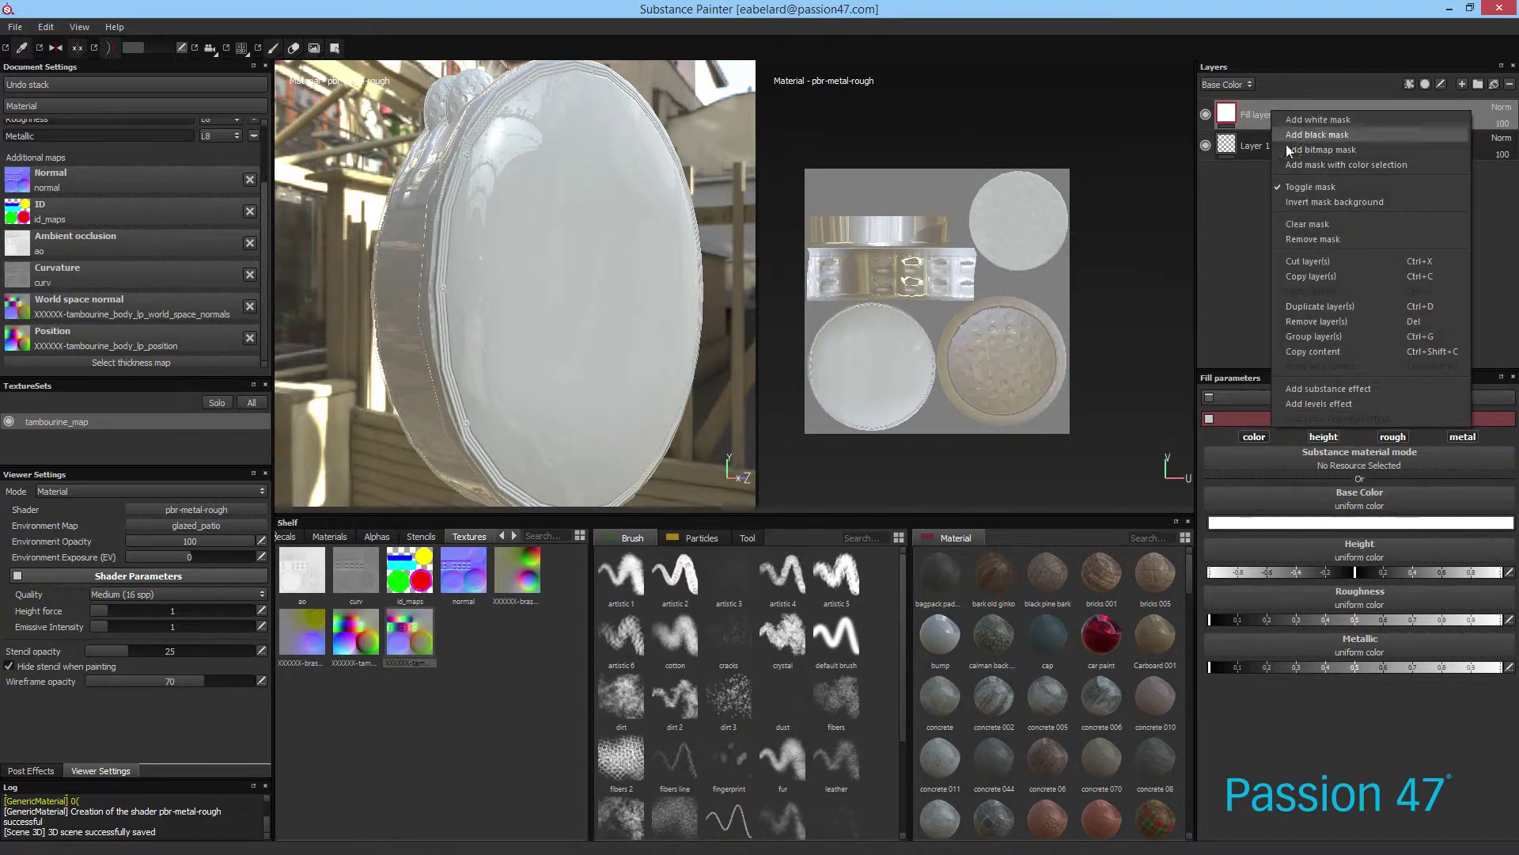
click(1362, 165)
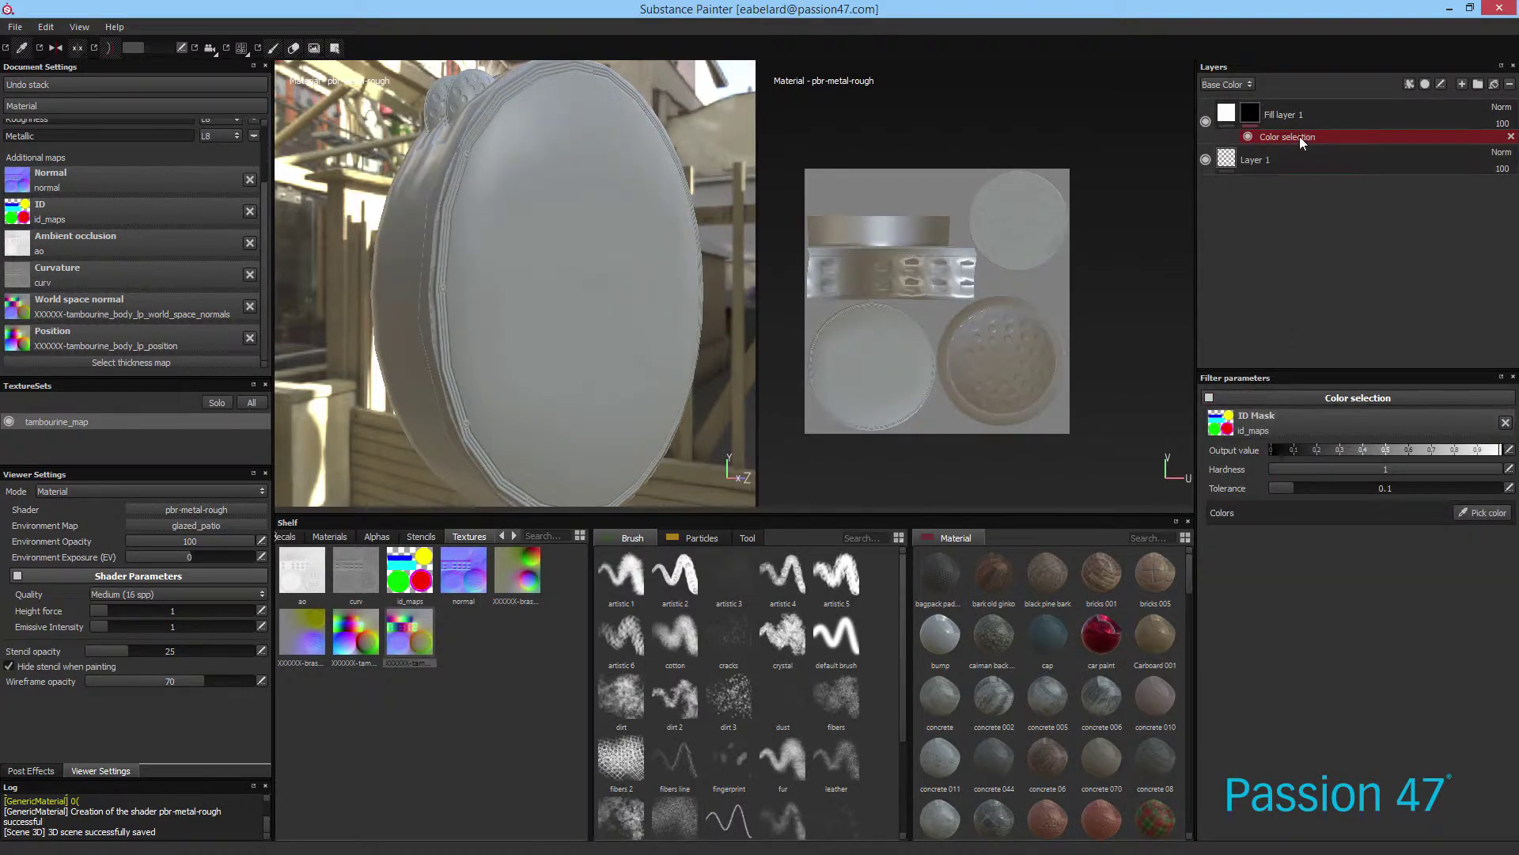
right_click(1281, 119)
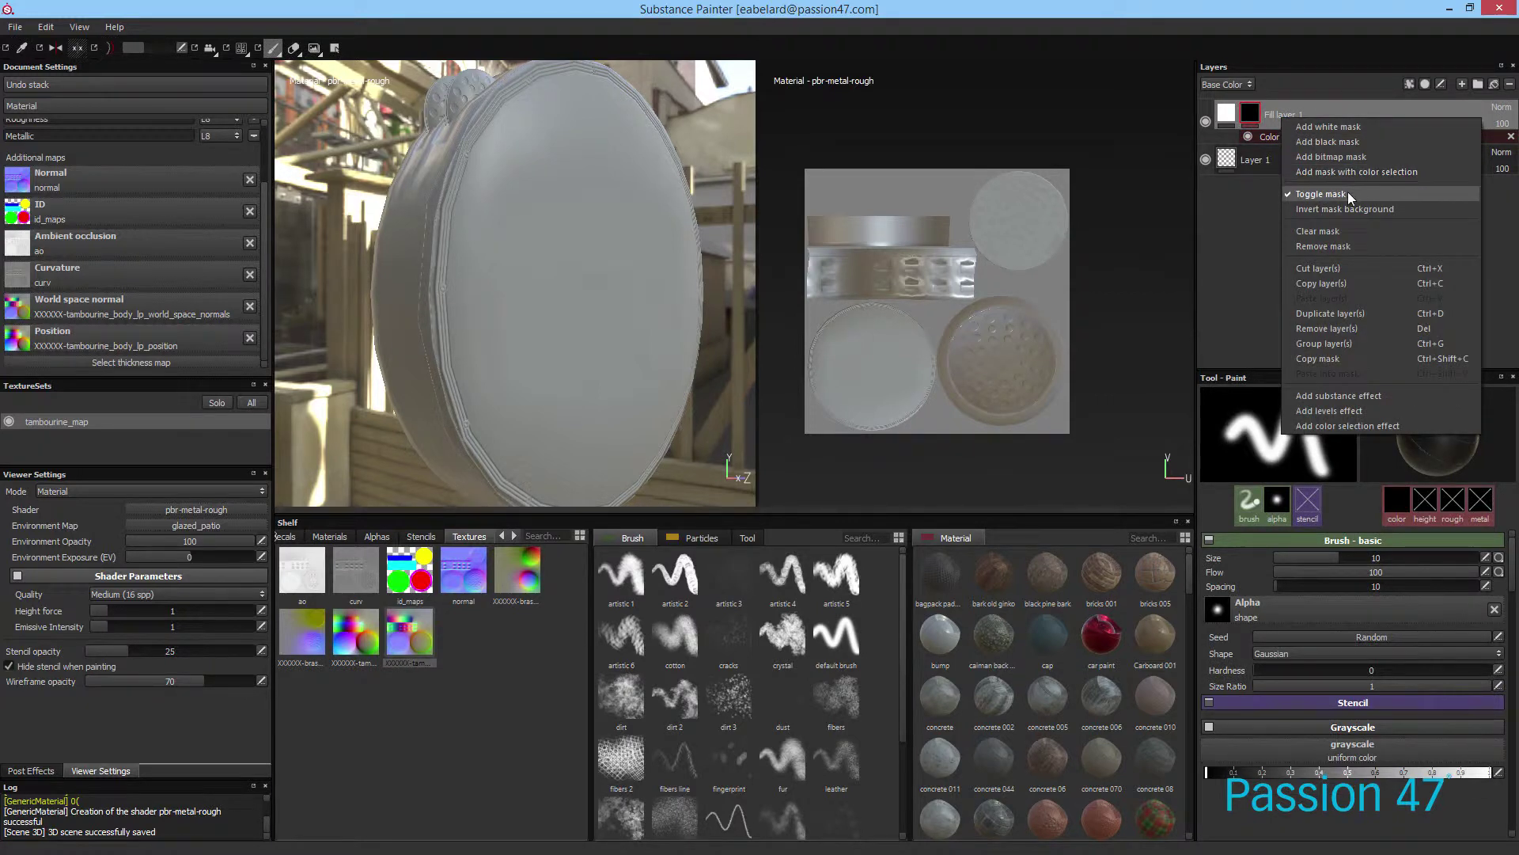
click(1248, 304)
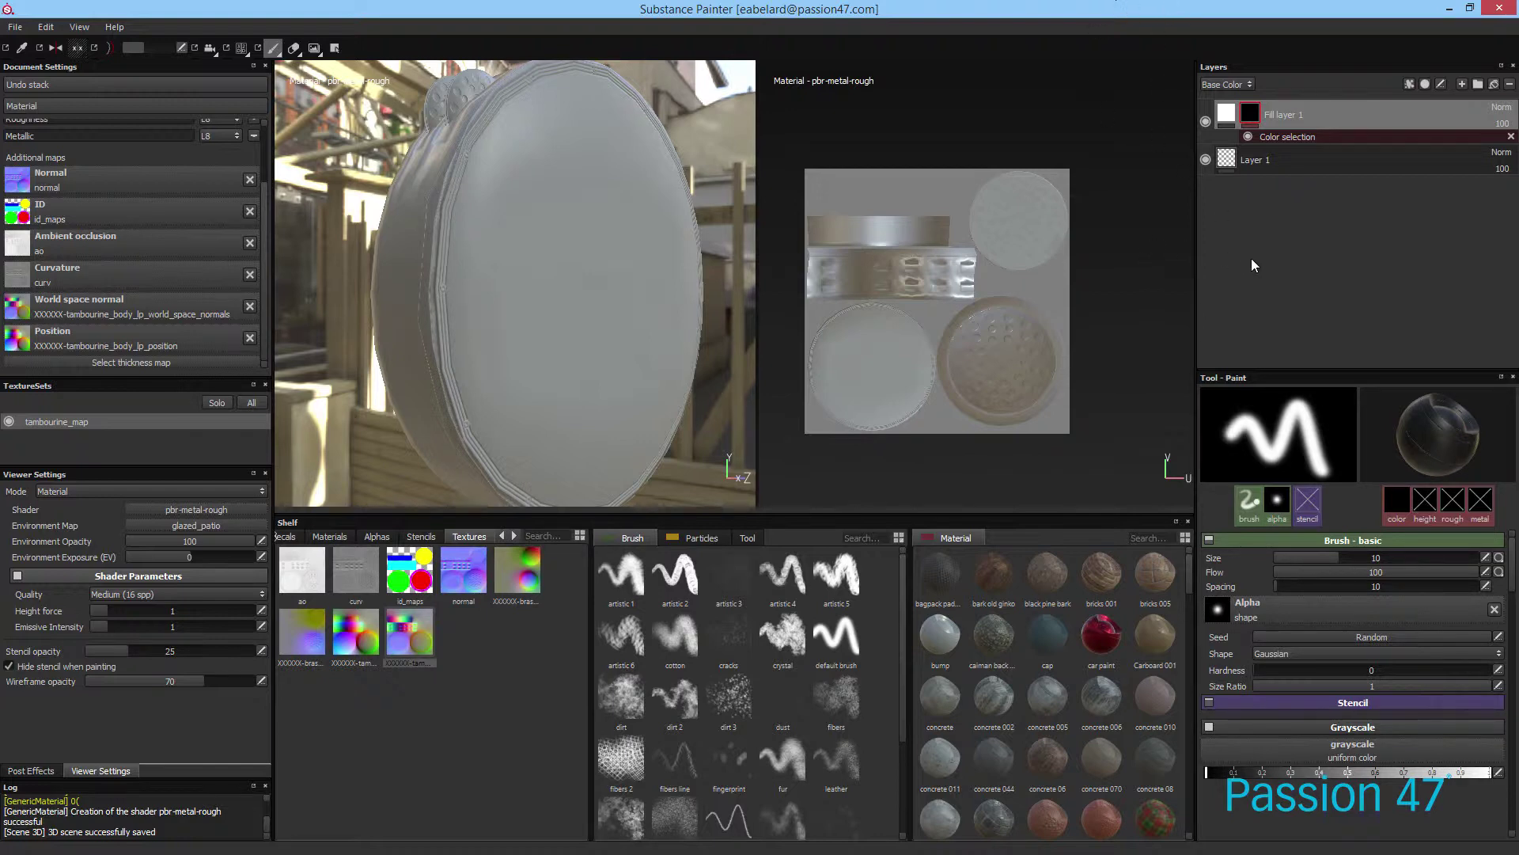
click(1297, 136)
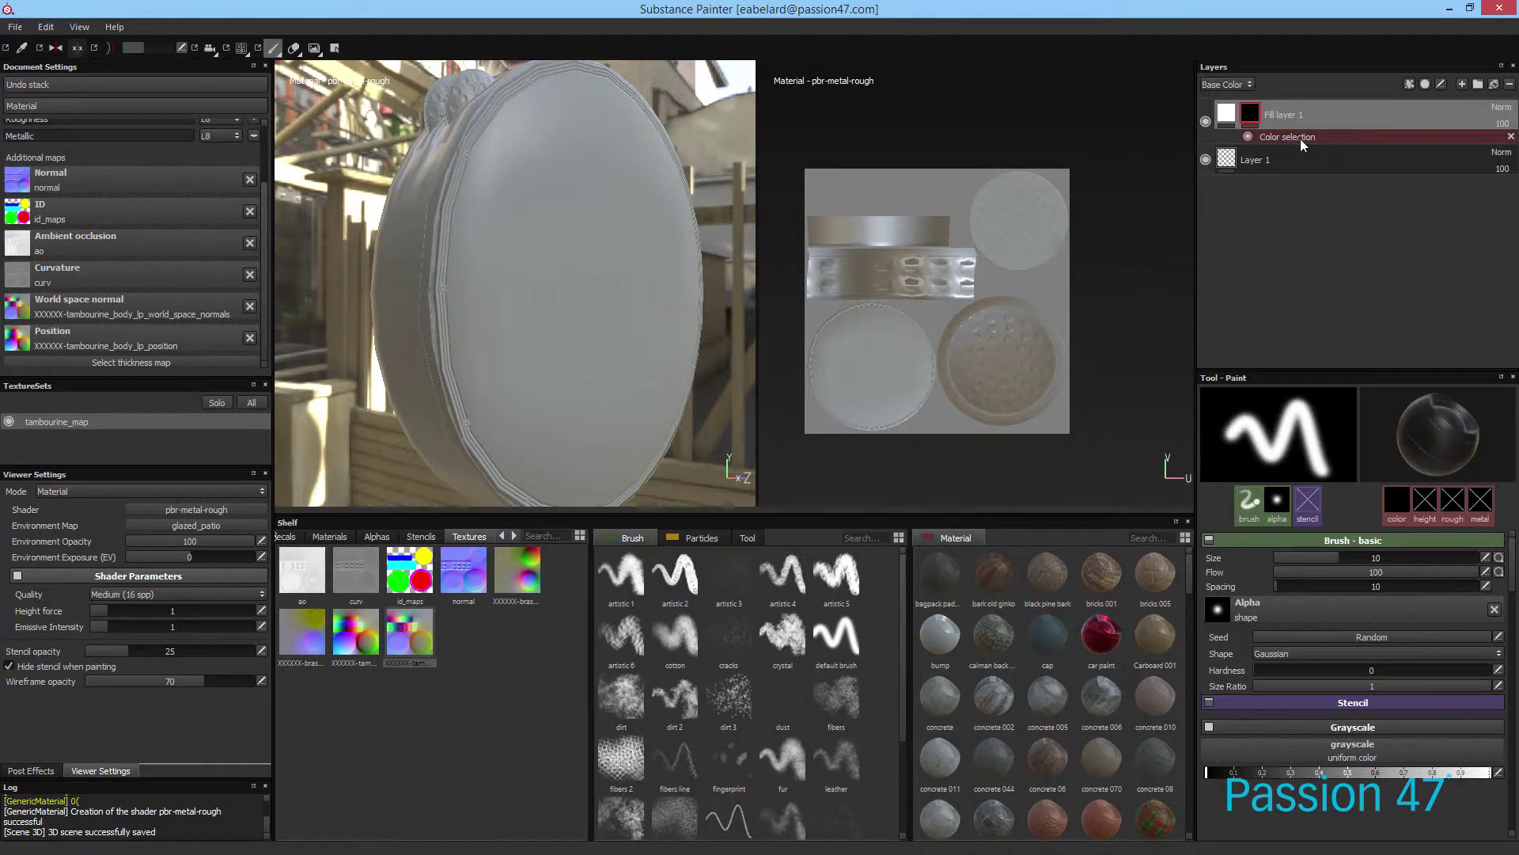
click(1302, 128)
click(1303, 135)
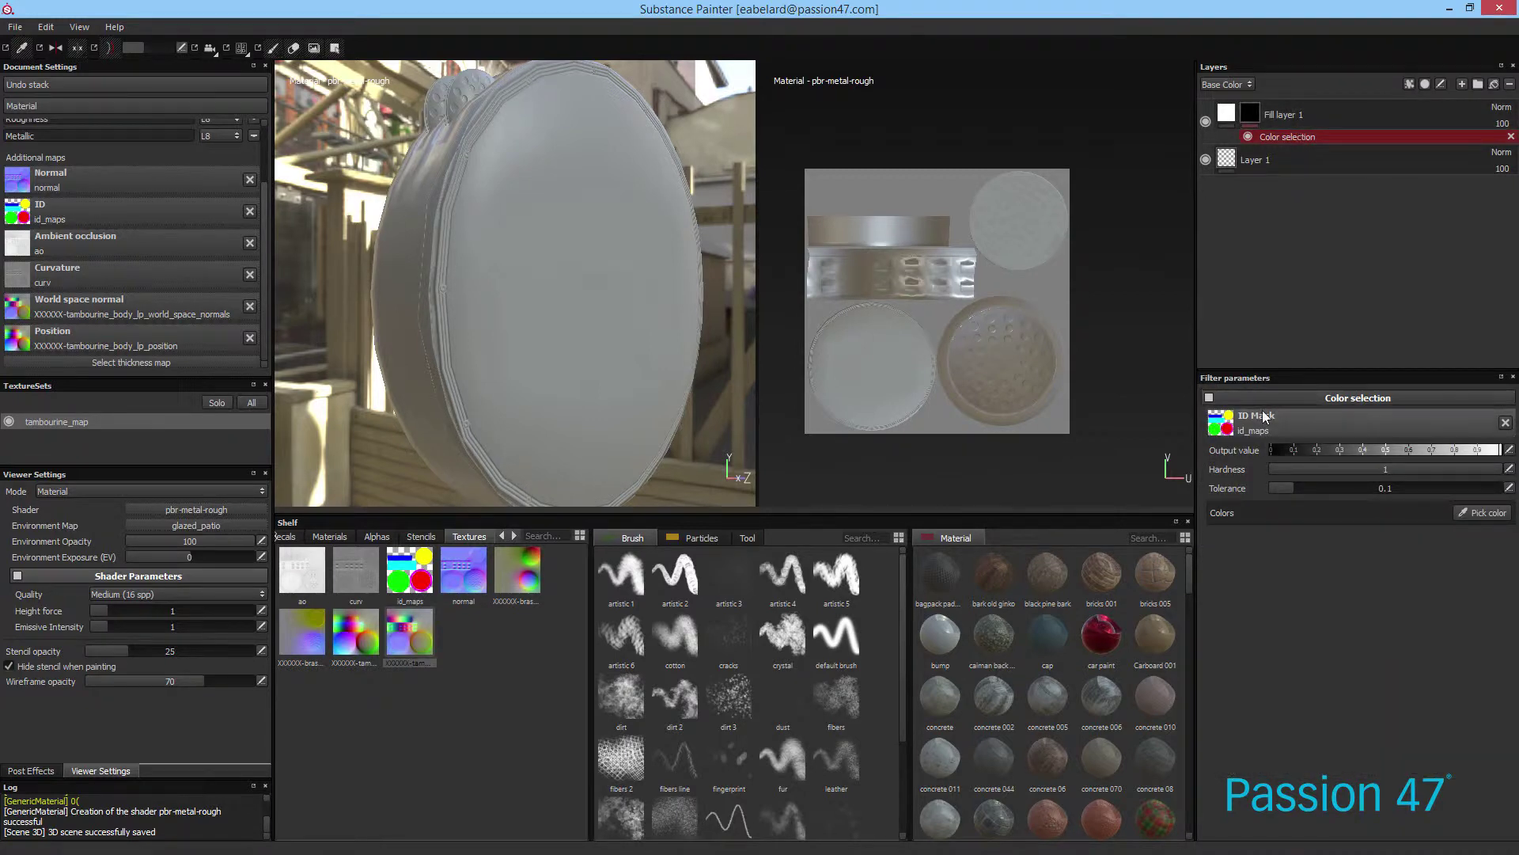
Step: Pick the red and yellow areas of the ID map as the fill layer's mask colors and inspect the model
click(1477, 514)
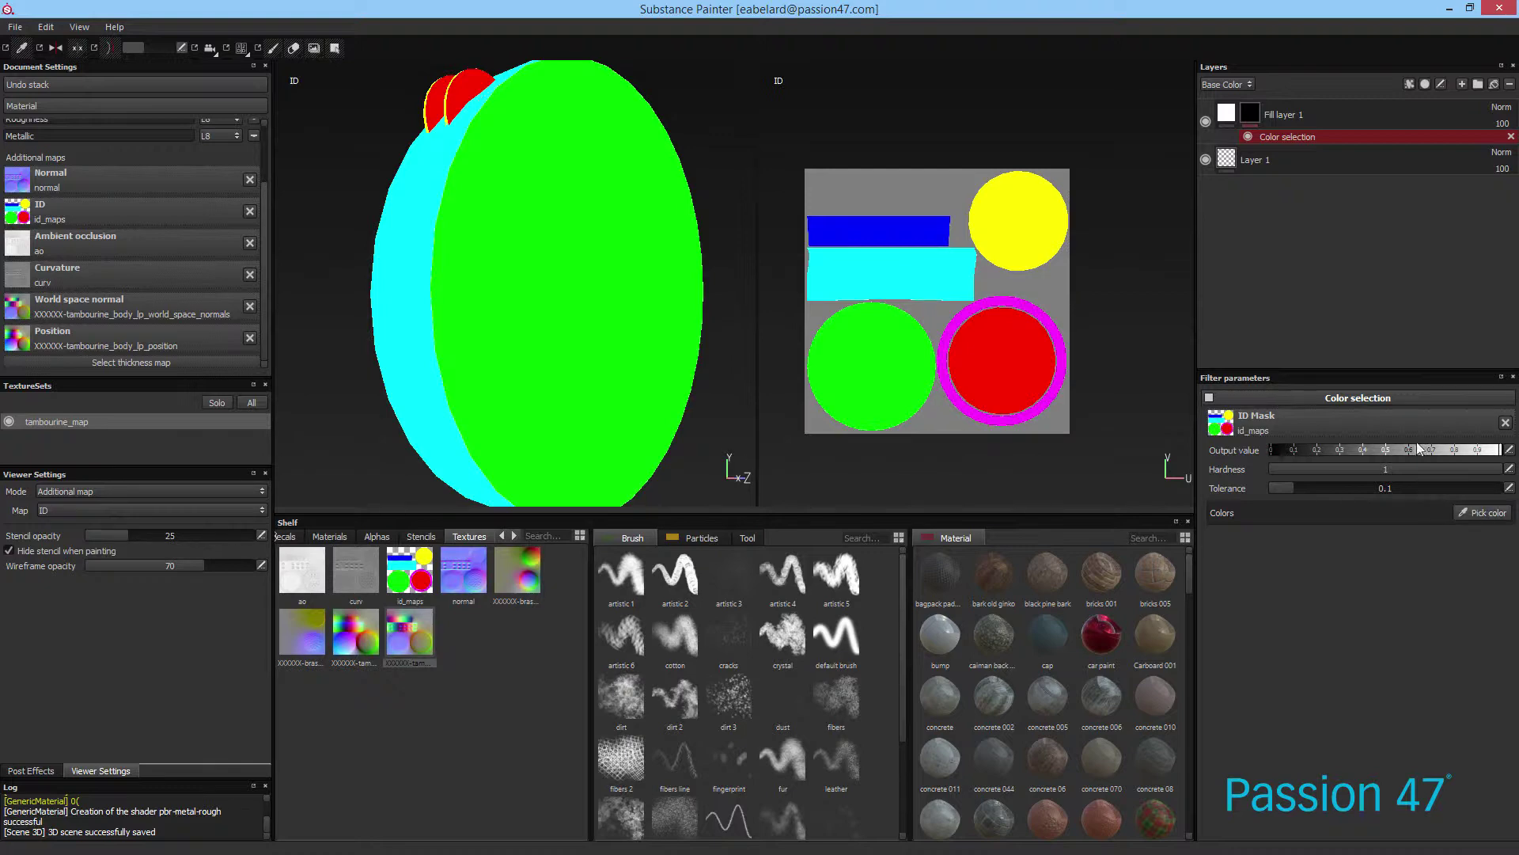
click(1009, 349)
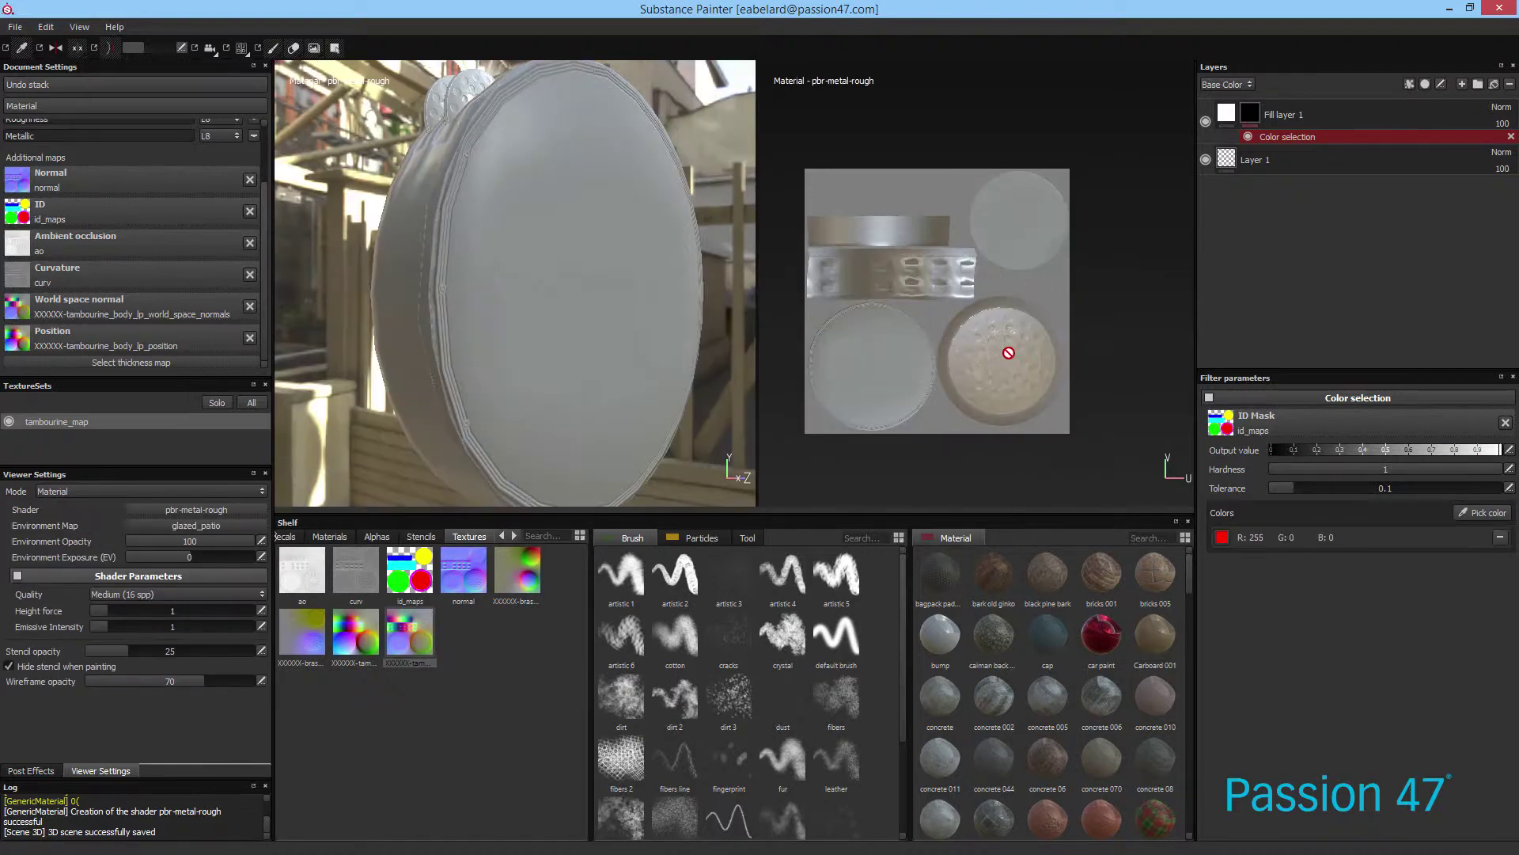
click(1483, 516)
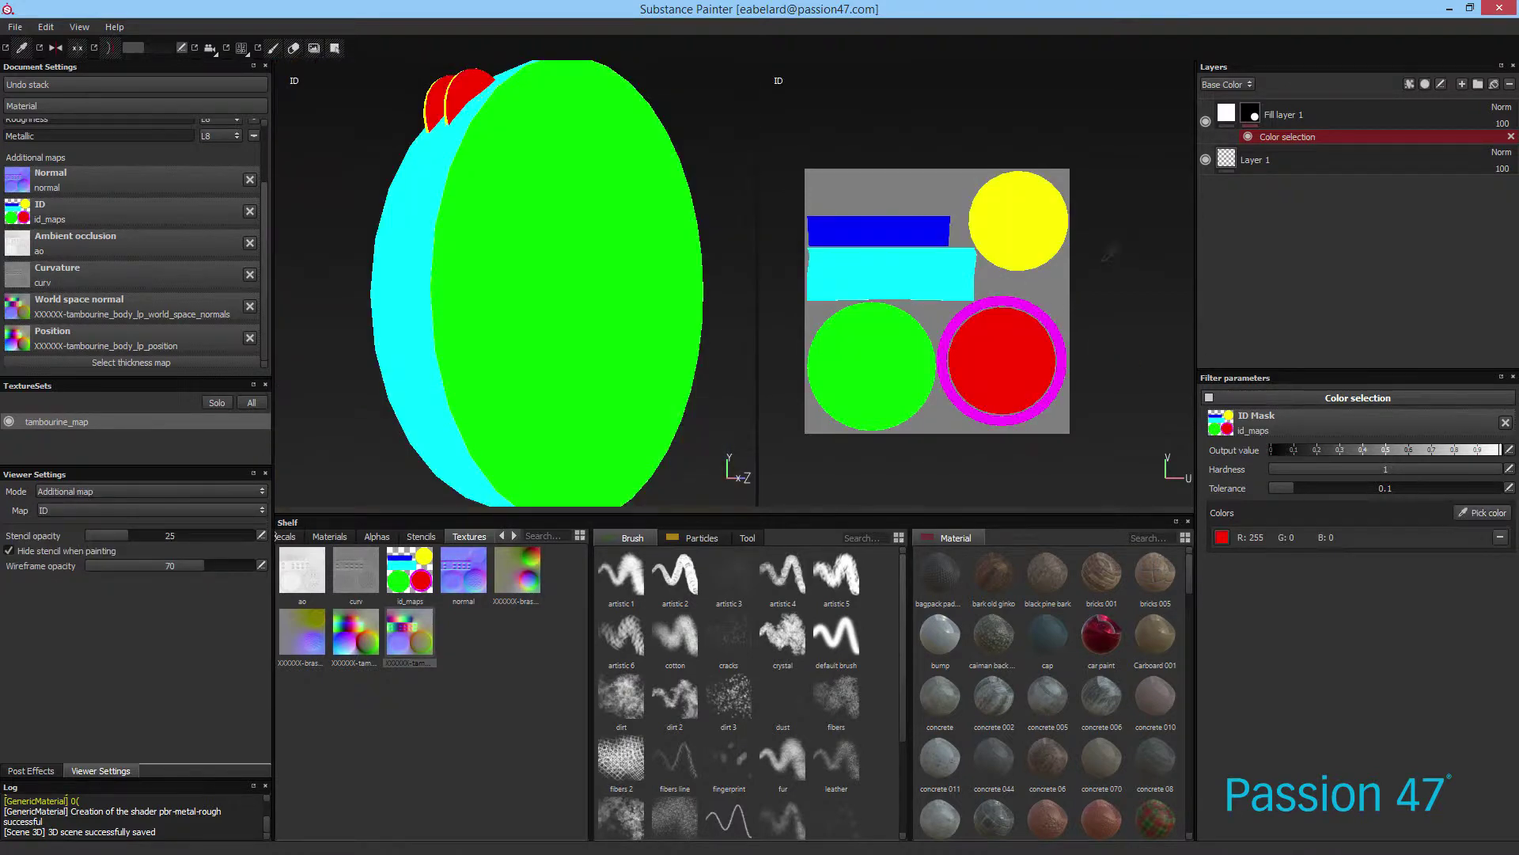
click(1041, 214)
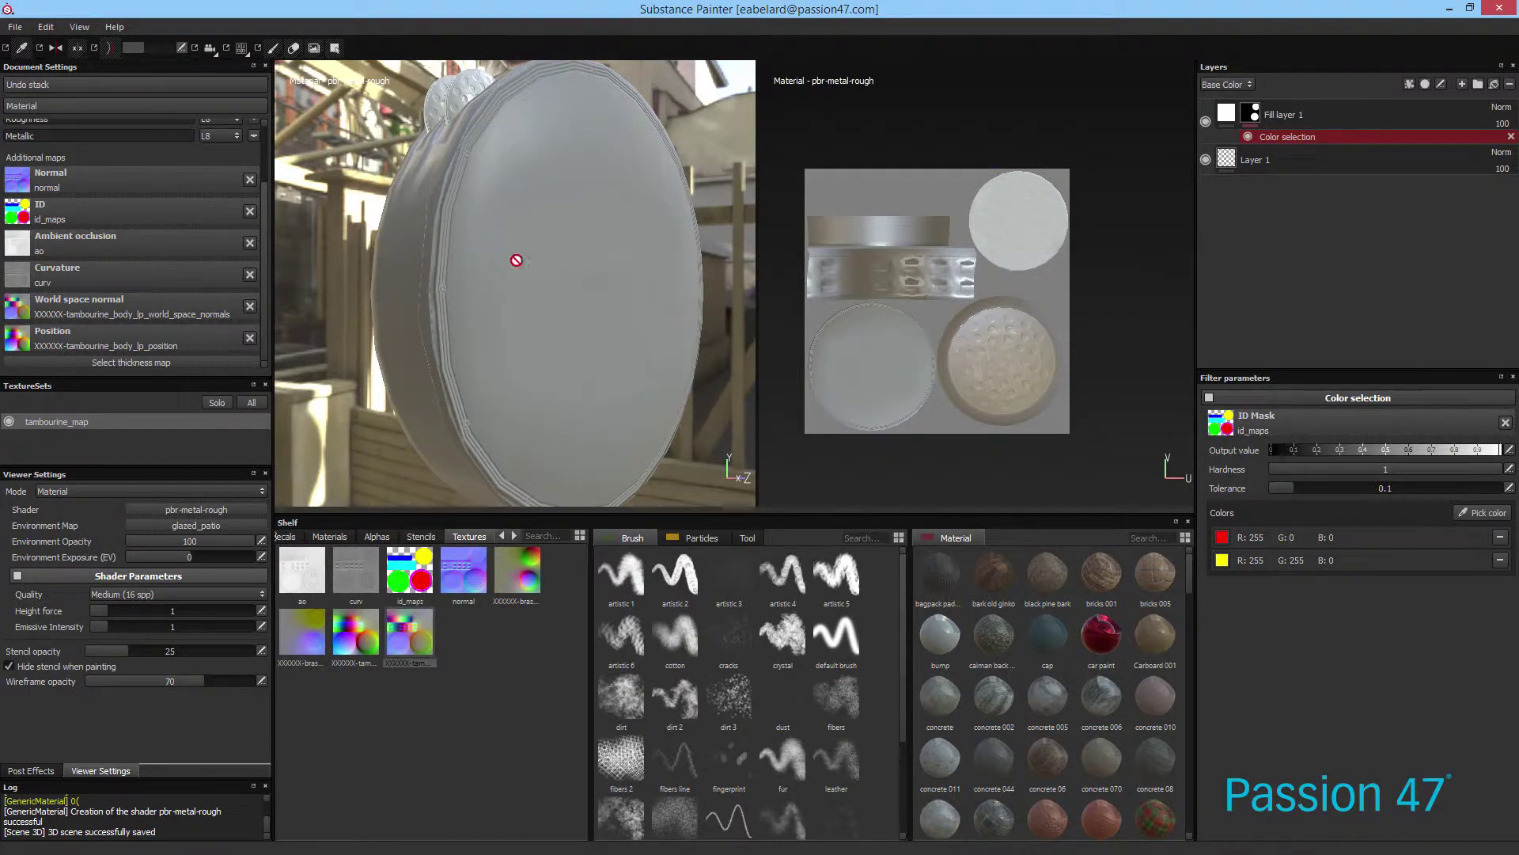
alt+drag(515, 258, 598, 237)
alt+middle_drag(597, 238, 583, 214)
alt+drag(583, 213, 538, 218)
alt+right_drag(538, 218, 548, 208)
alt+drag(547, 209, 712, 180)
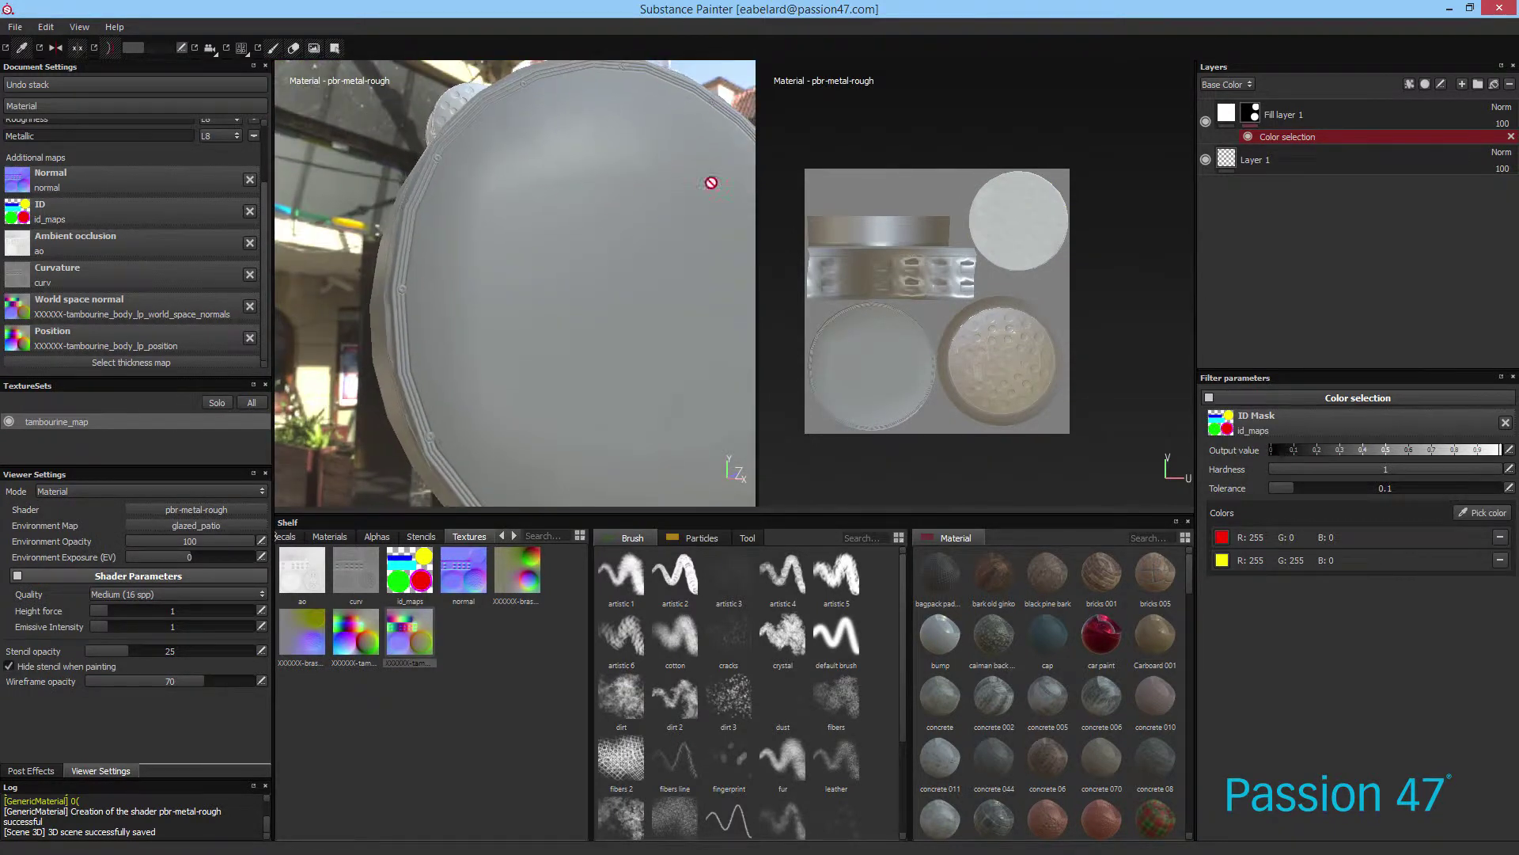
Step: Create a layer folder and move the masked fill layer into it
click(1310, 109)
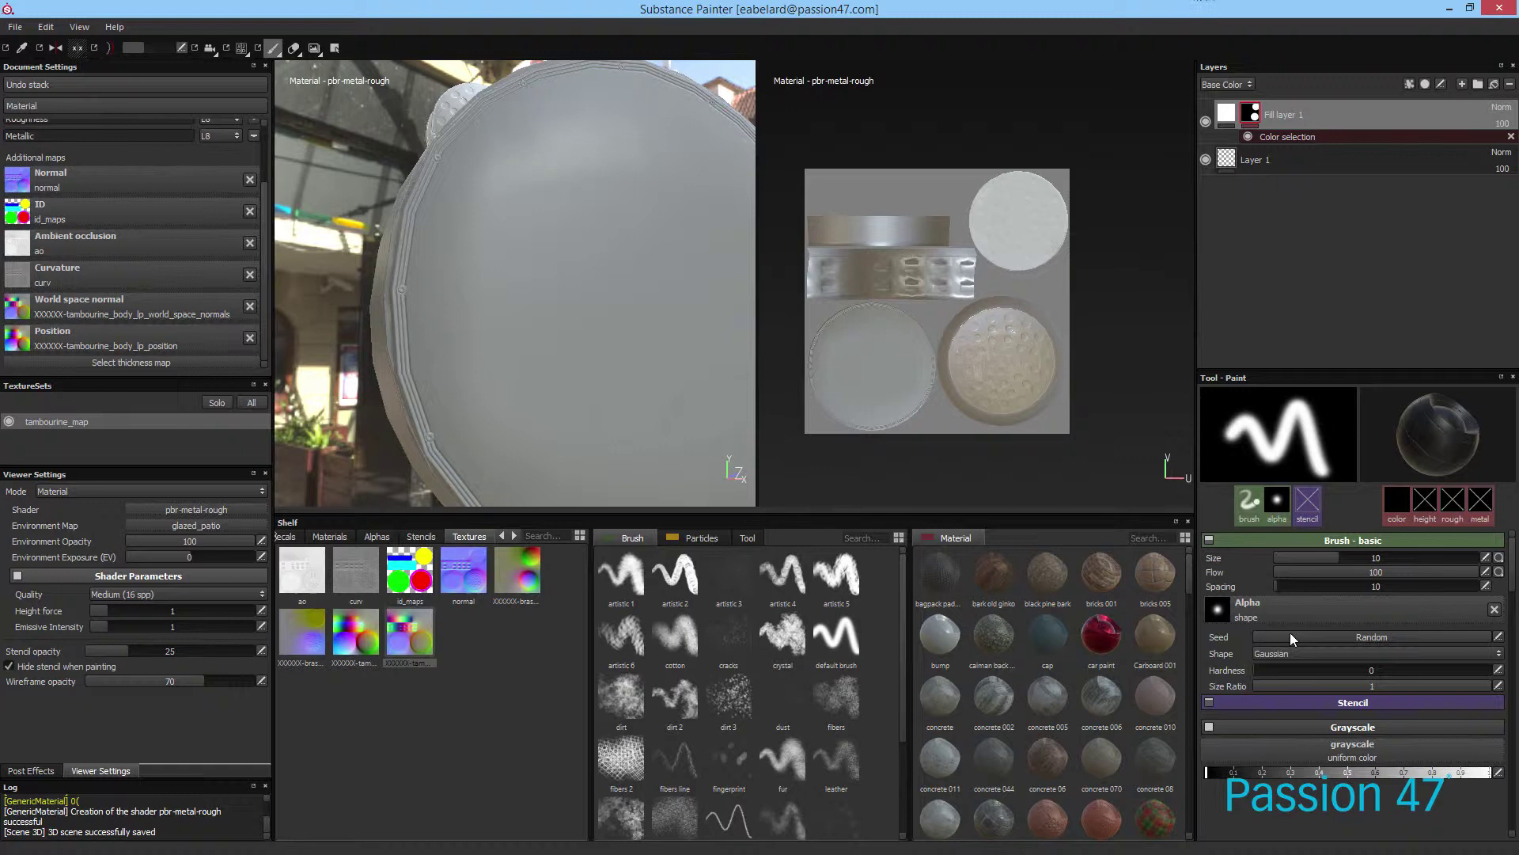
click(1477, 84)
right_click(1271, 110)
click(1249, 150)
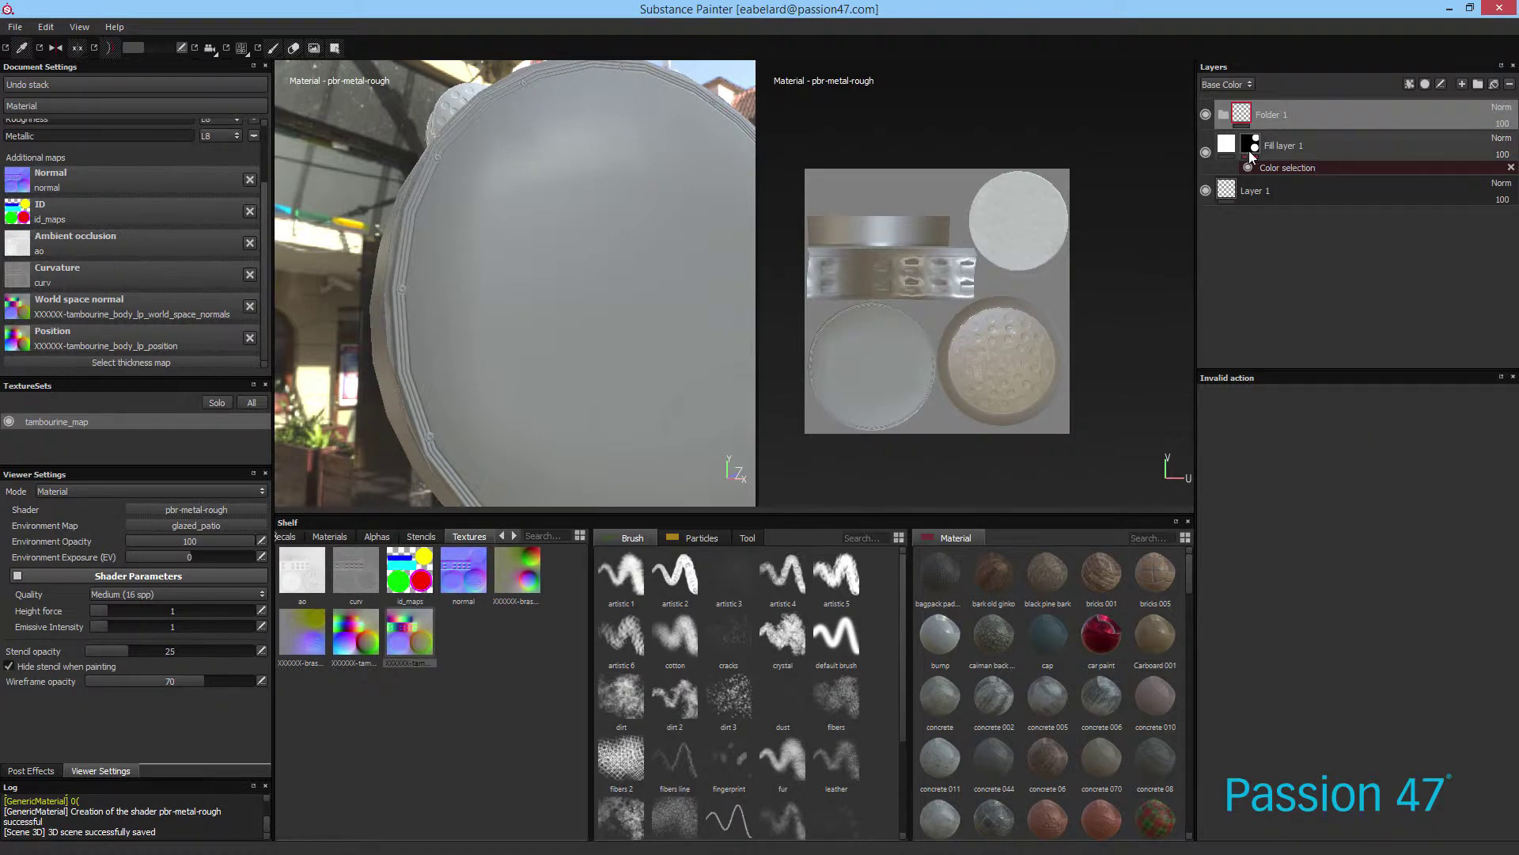
drag(1249, 150, 1303, 117)
Step: Delete the color selection effect from the fill layer's mask
click(1316, 167)
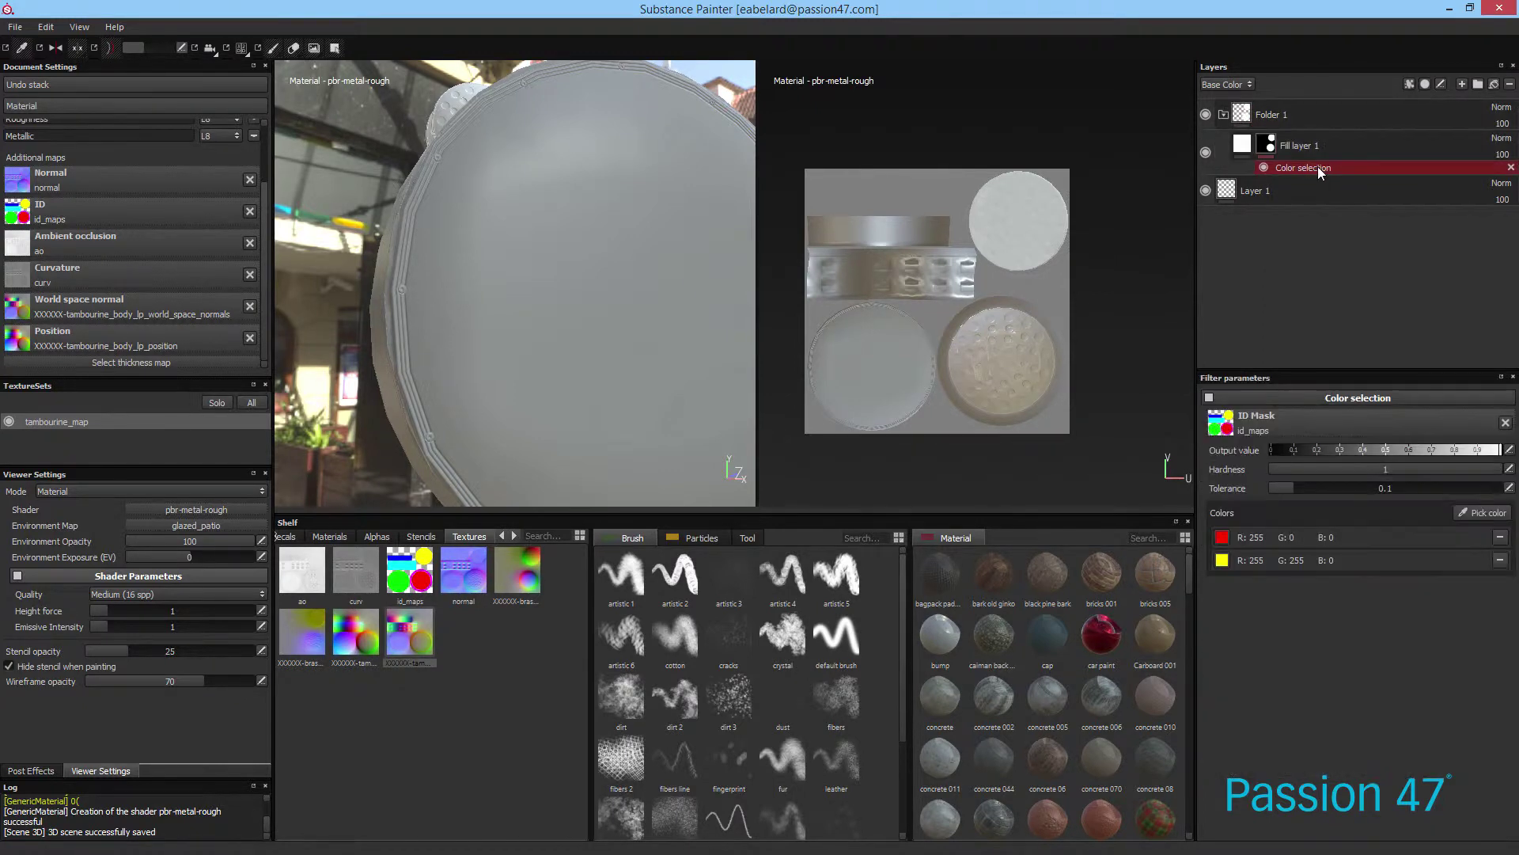
right_click(1318, 167)
click(1453, 146)
click(1511, 168)
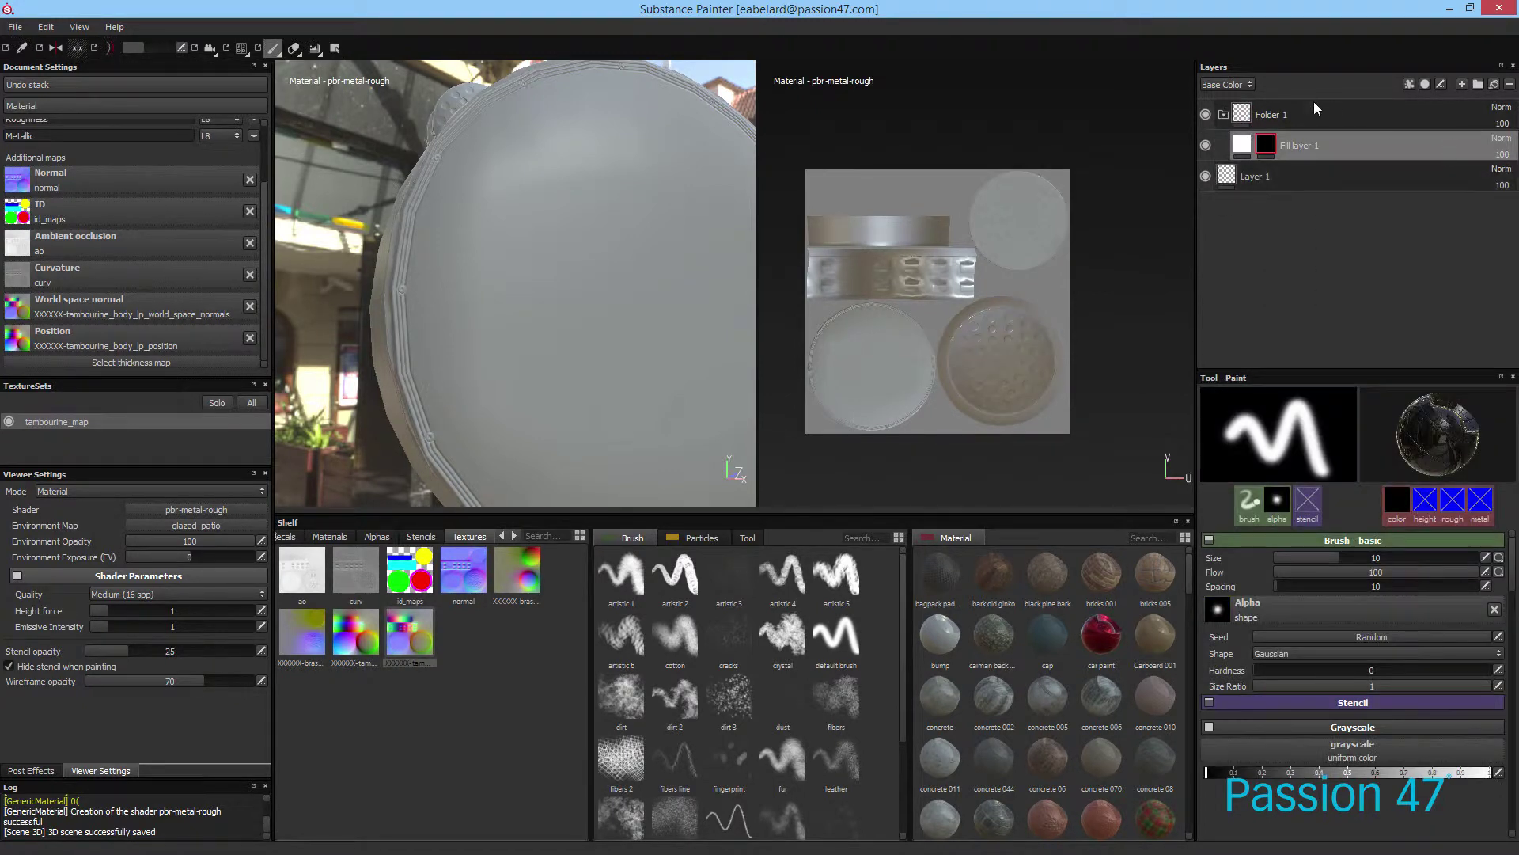
Step: Rename the folder containing the fill layer as brass
click(1283, 120)
double_click(1279, 115)
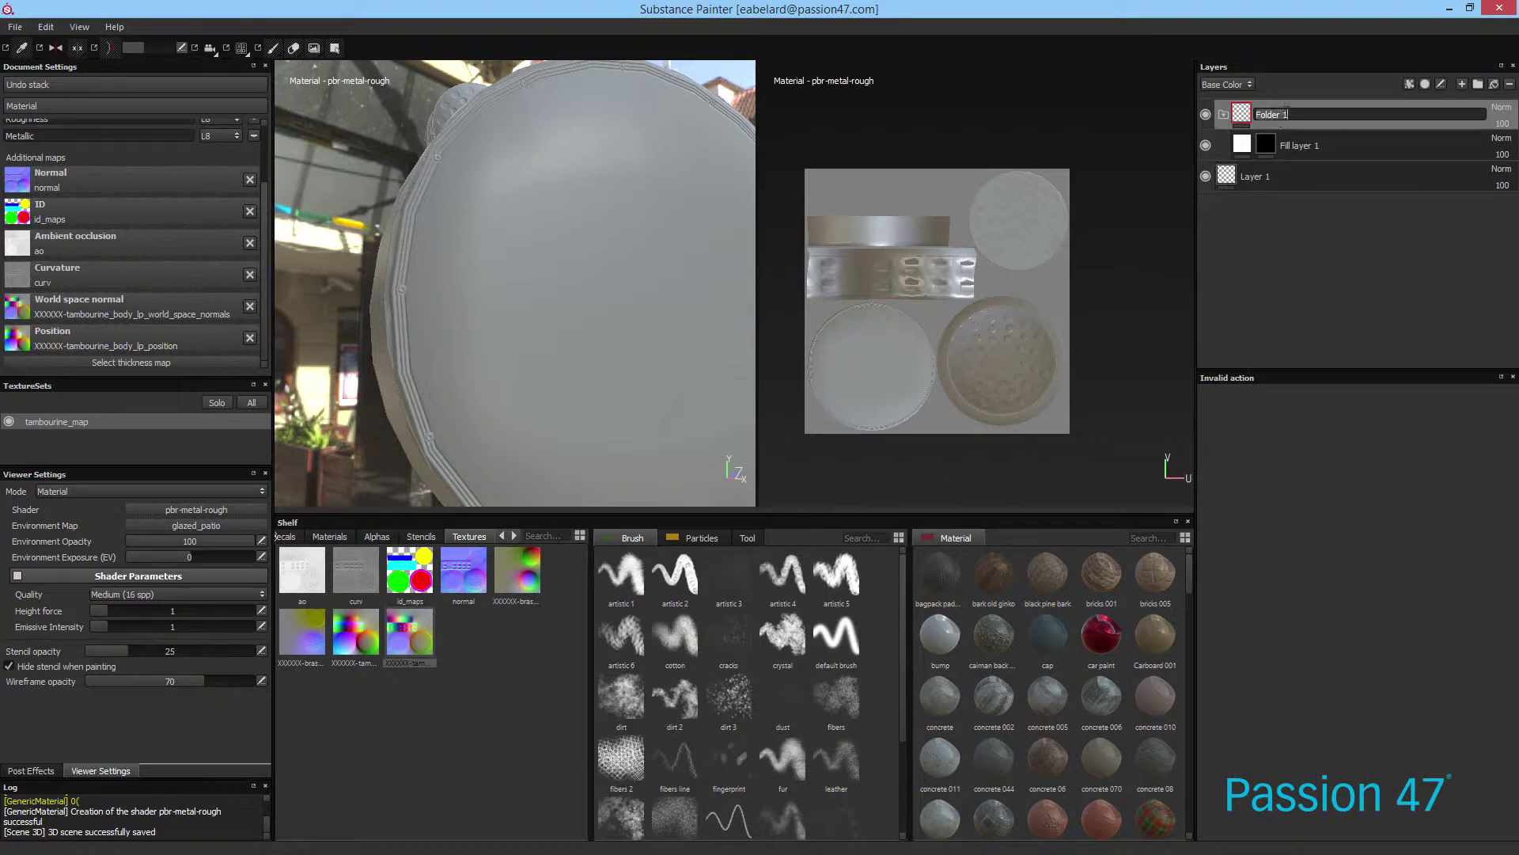
text(brass)
key(Return)
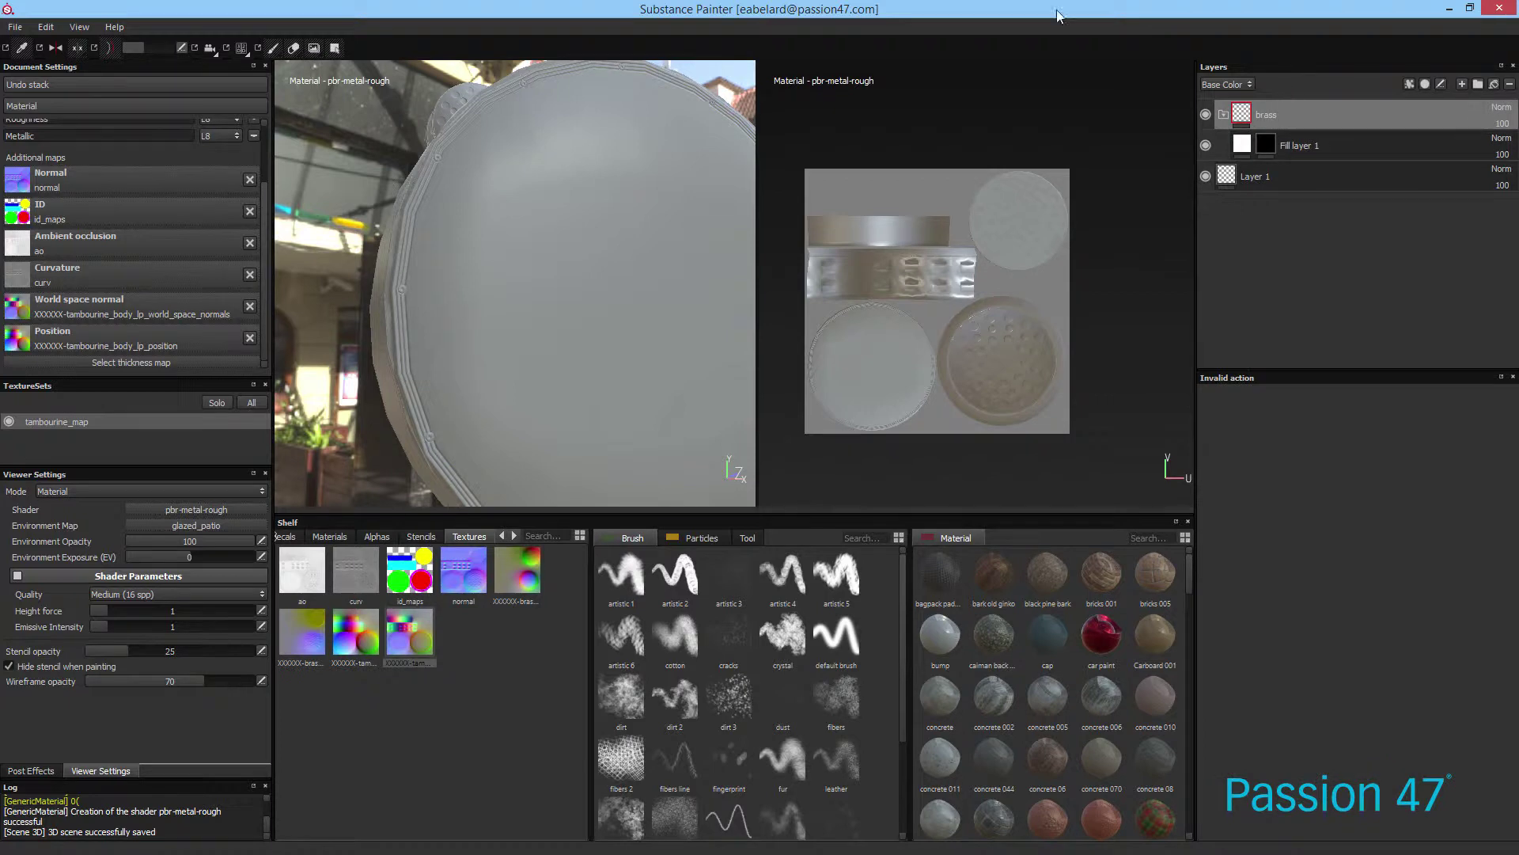
Step: Add another folder above the brass folder and name it body
click(1478, 84)
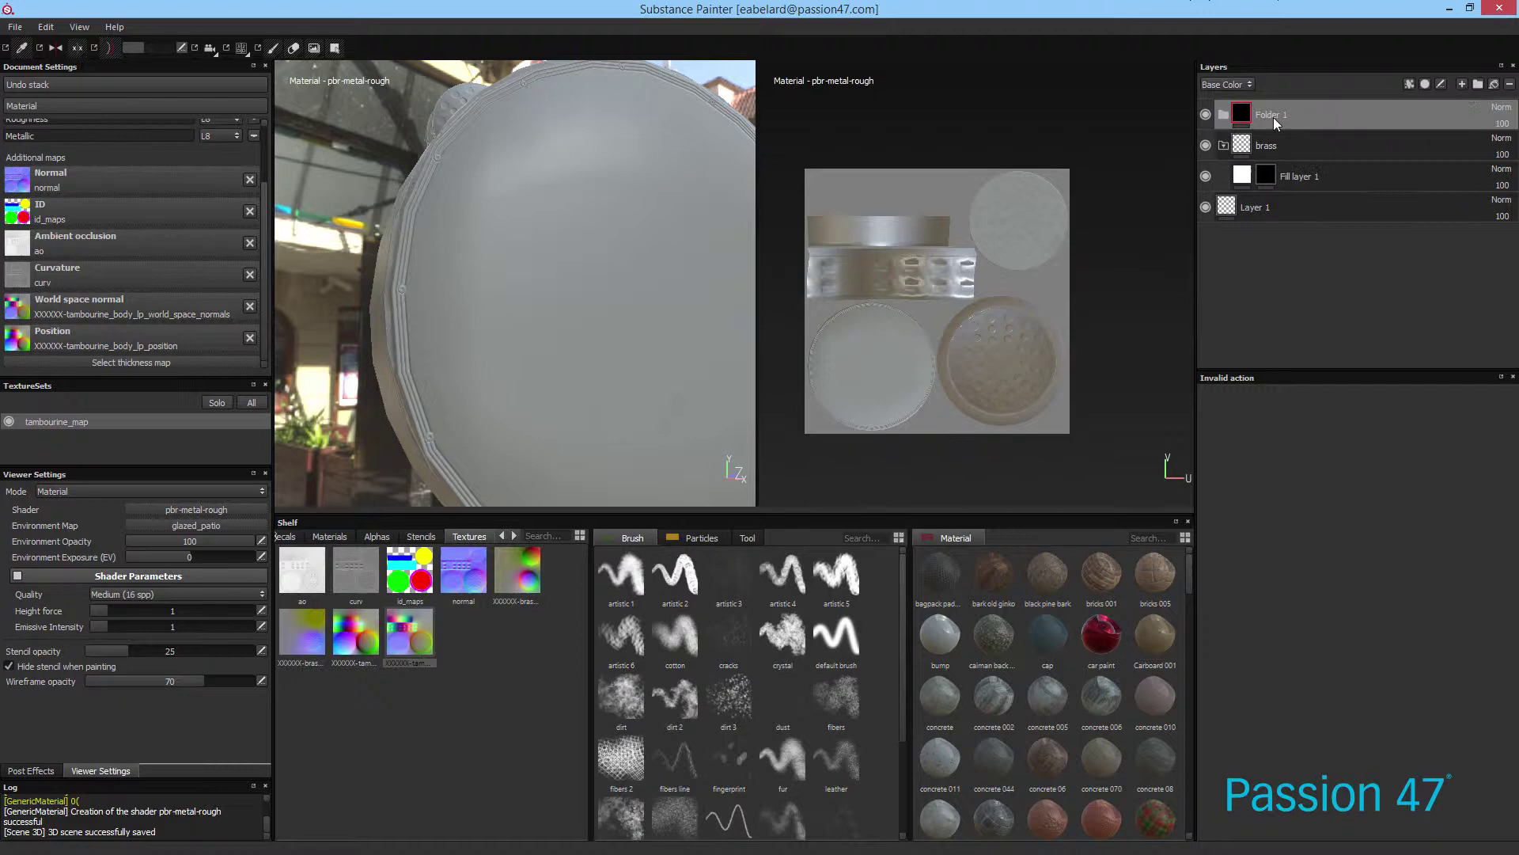
double_click(1281, 115)
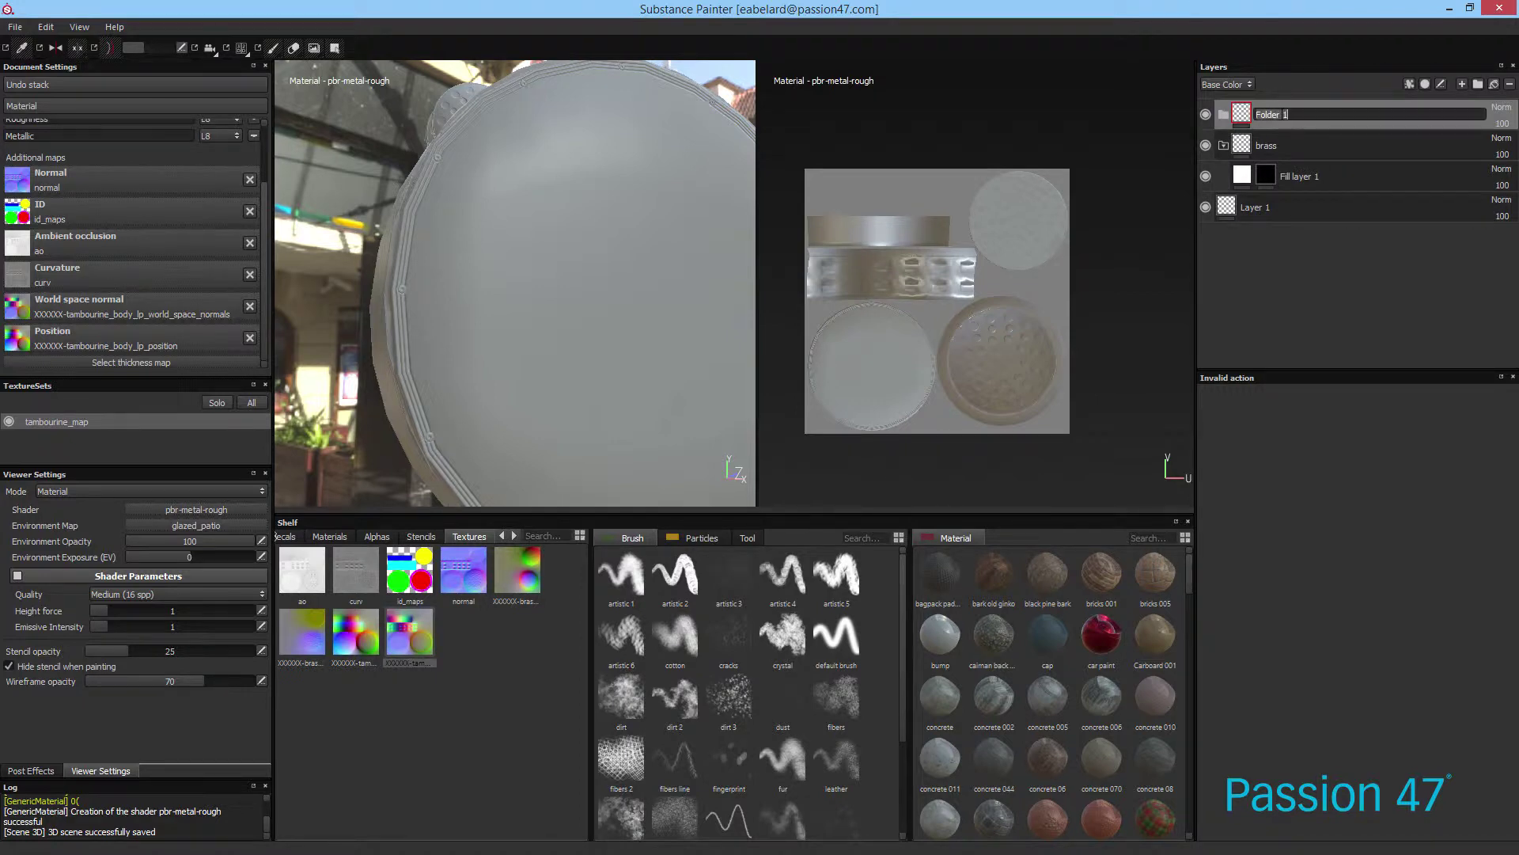
text(body)
key(Return)
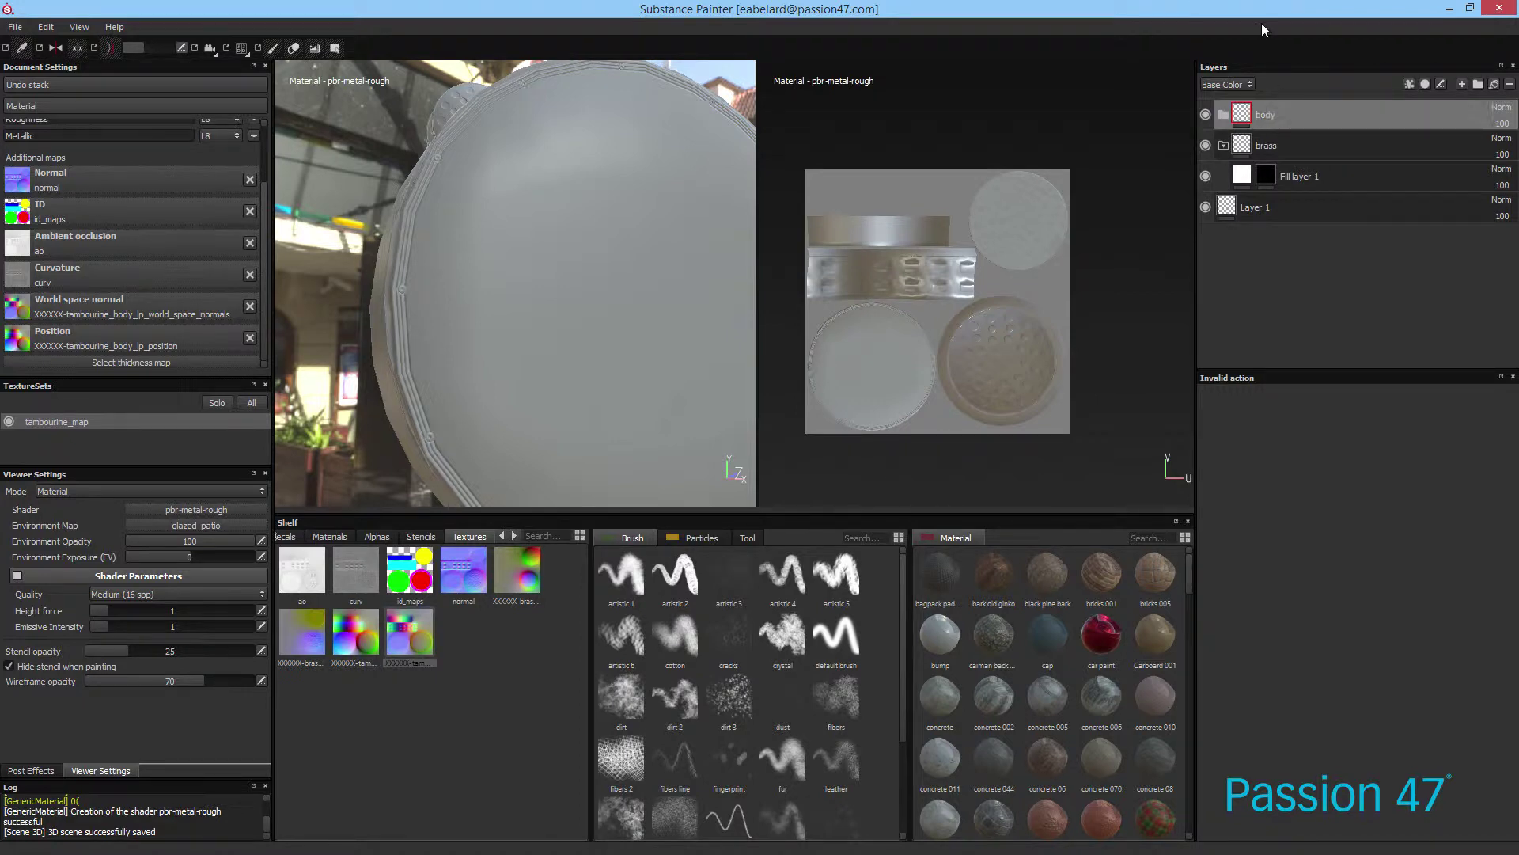
Step: Remove the mask from Fill layer 1 in the brass folder, search the materials for gold and apply uniform gold to it
click(1270, 152)
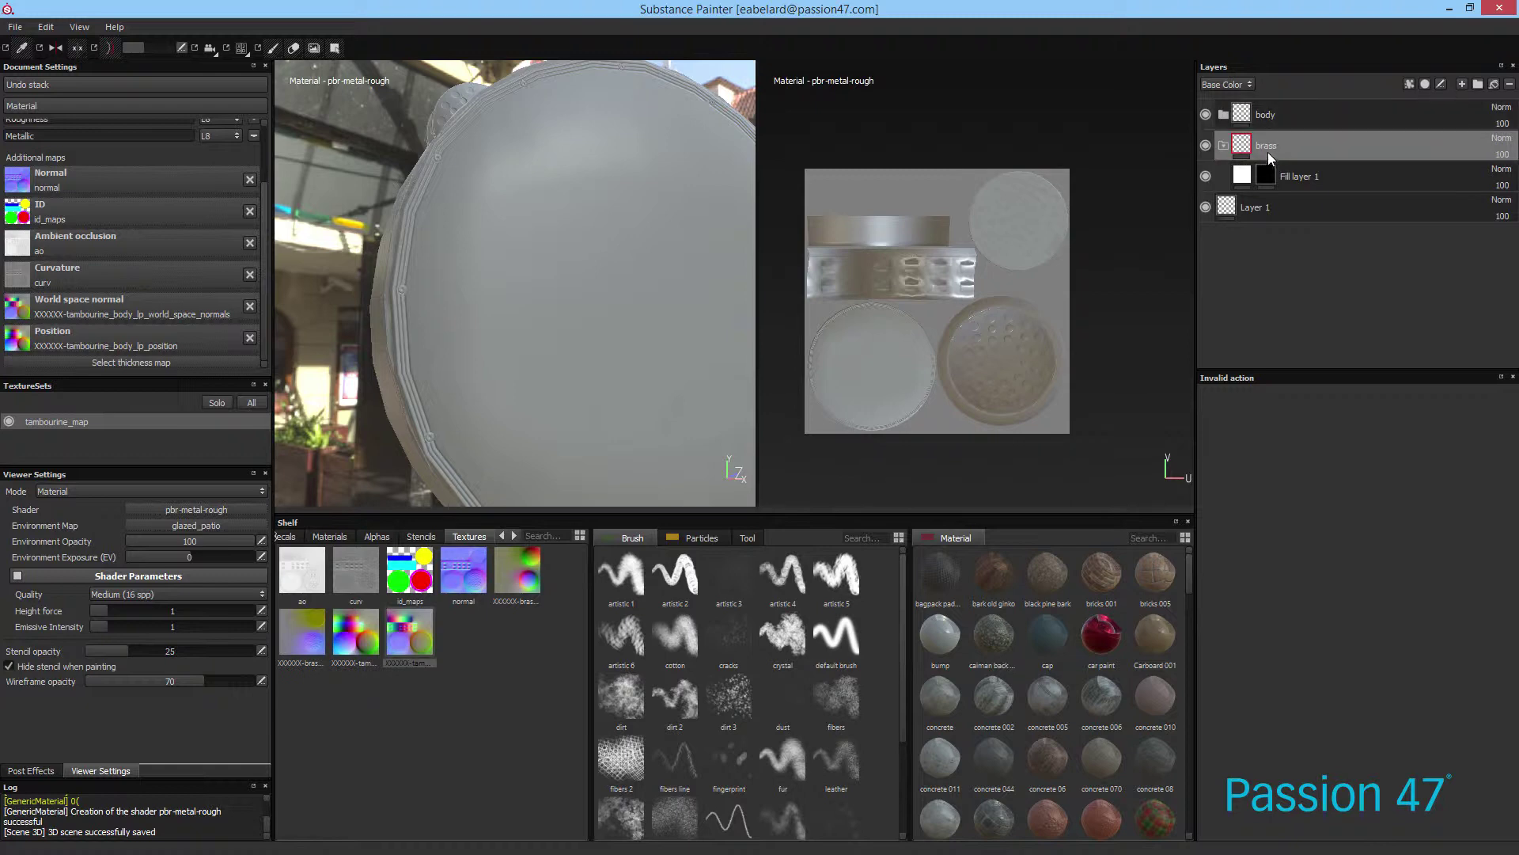
right_click(1292, 144)
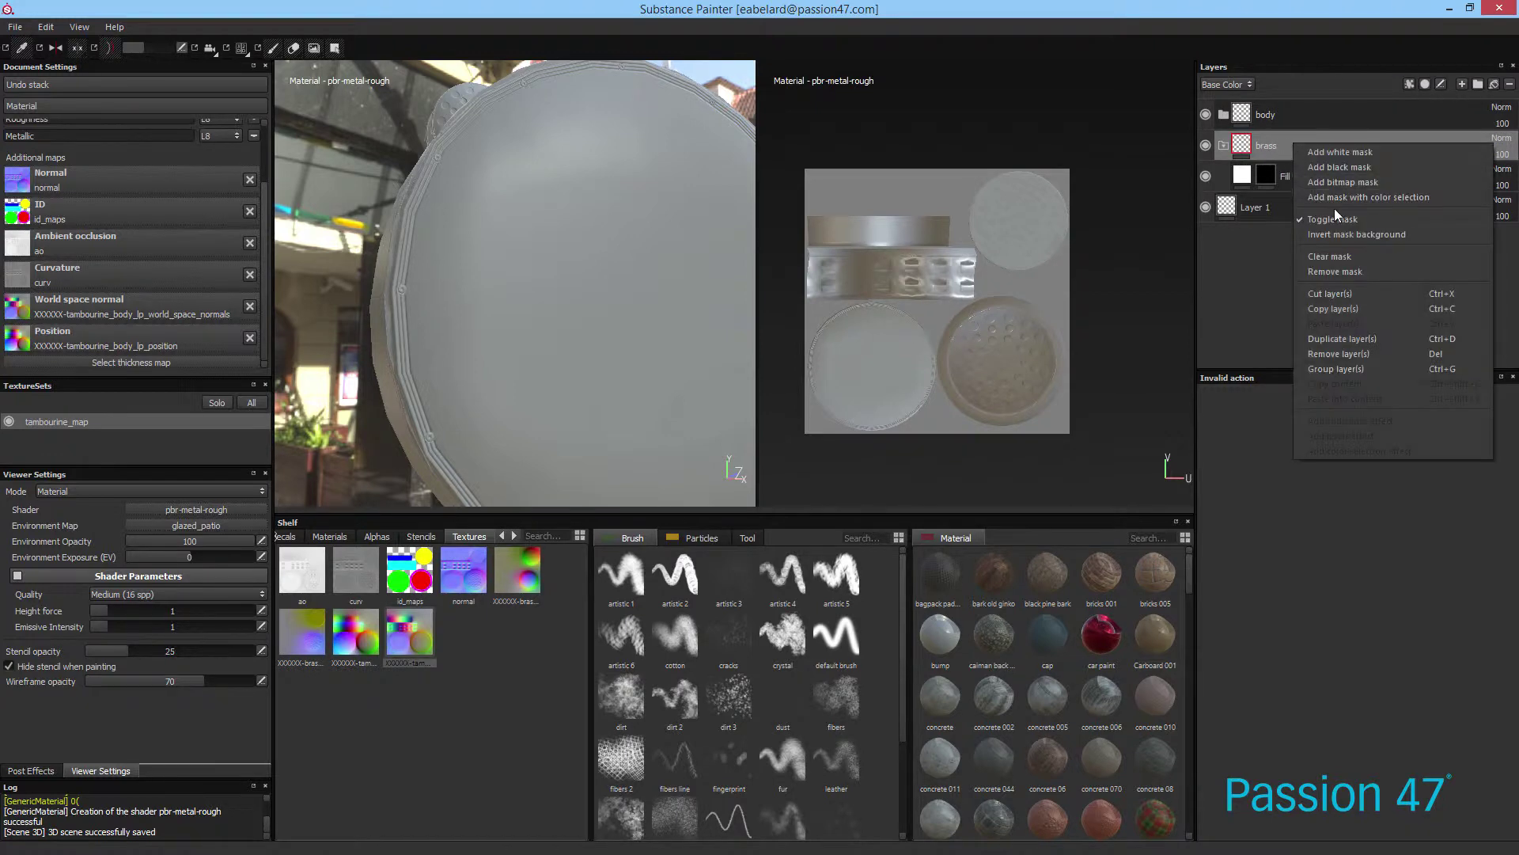
click(1254, 175)
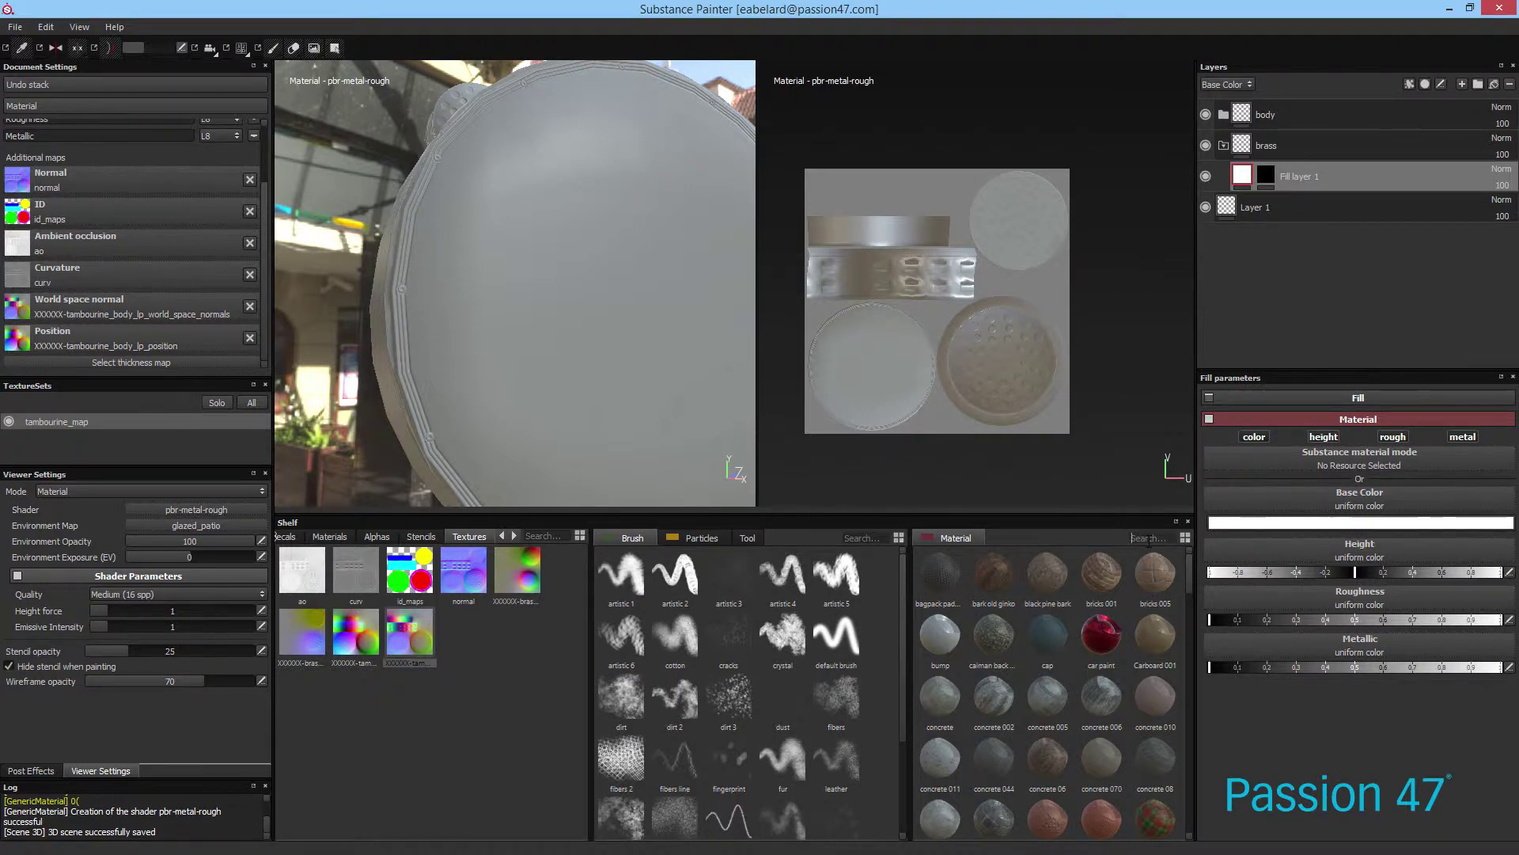
text(g)
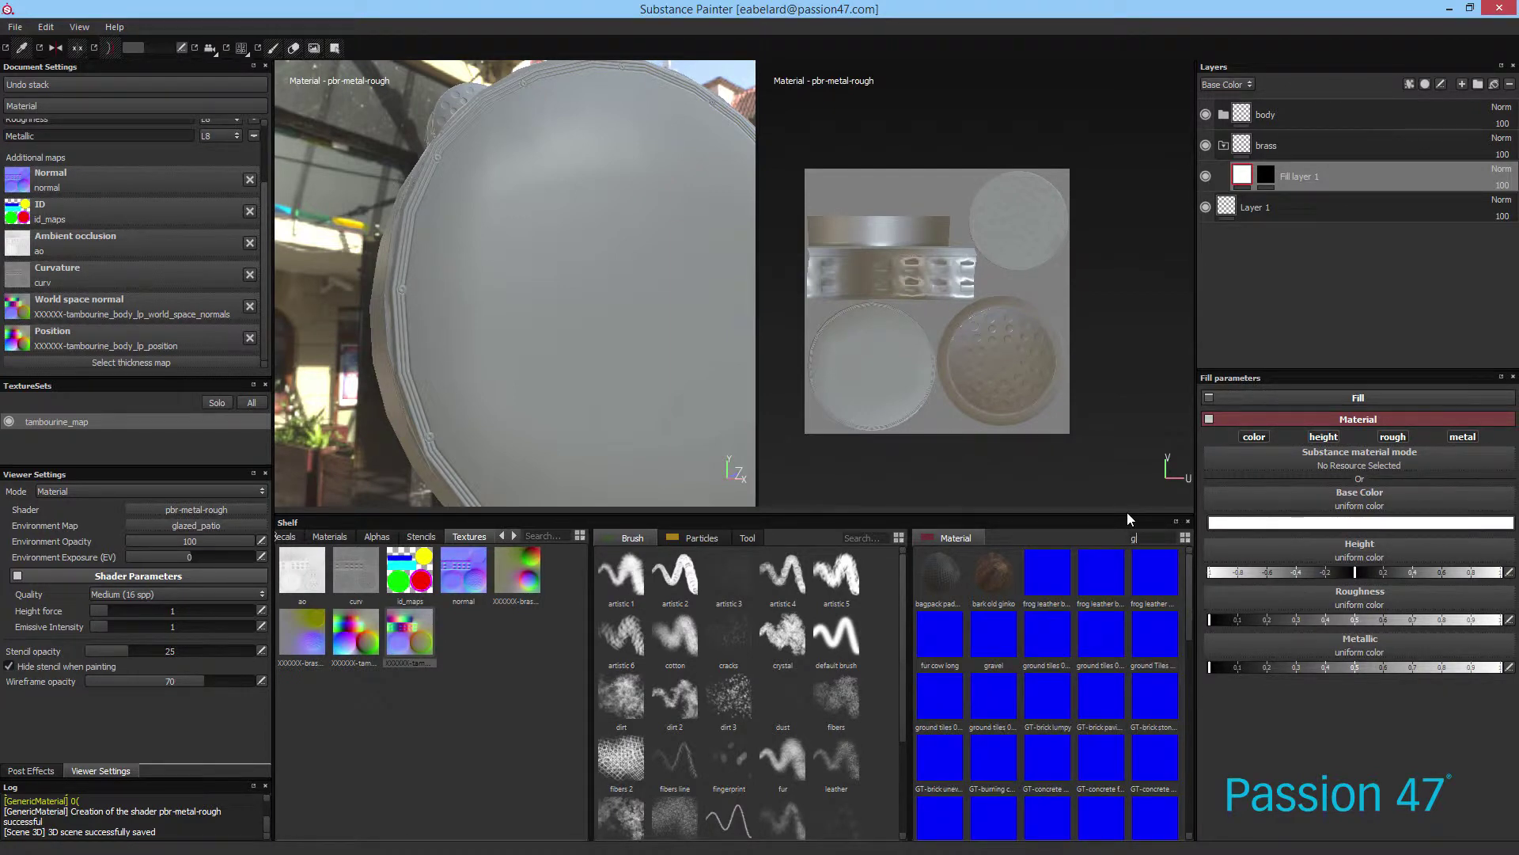
text(old)
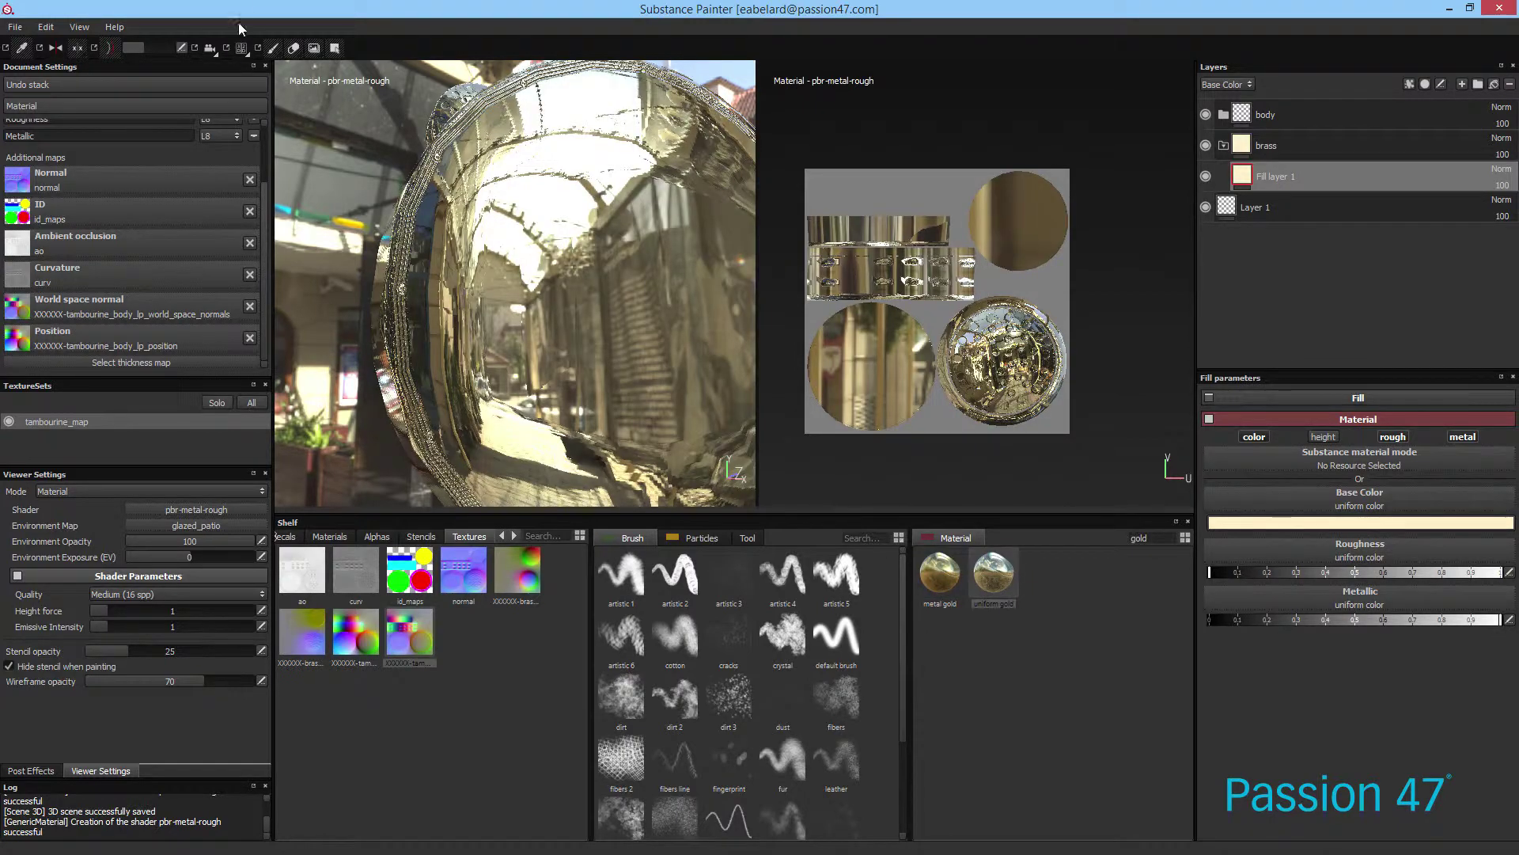
alt+drag(558, 320, 500, 243)
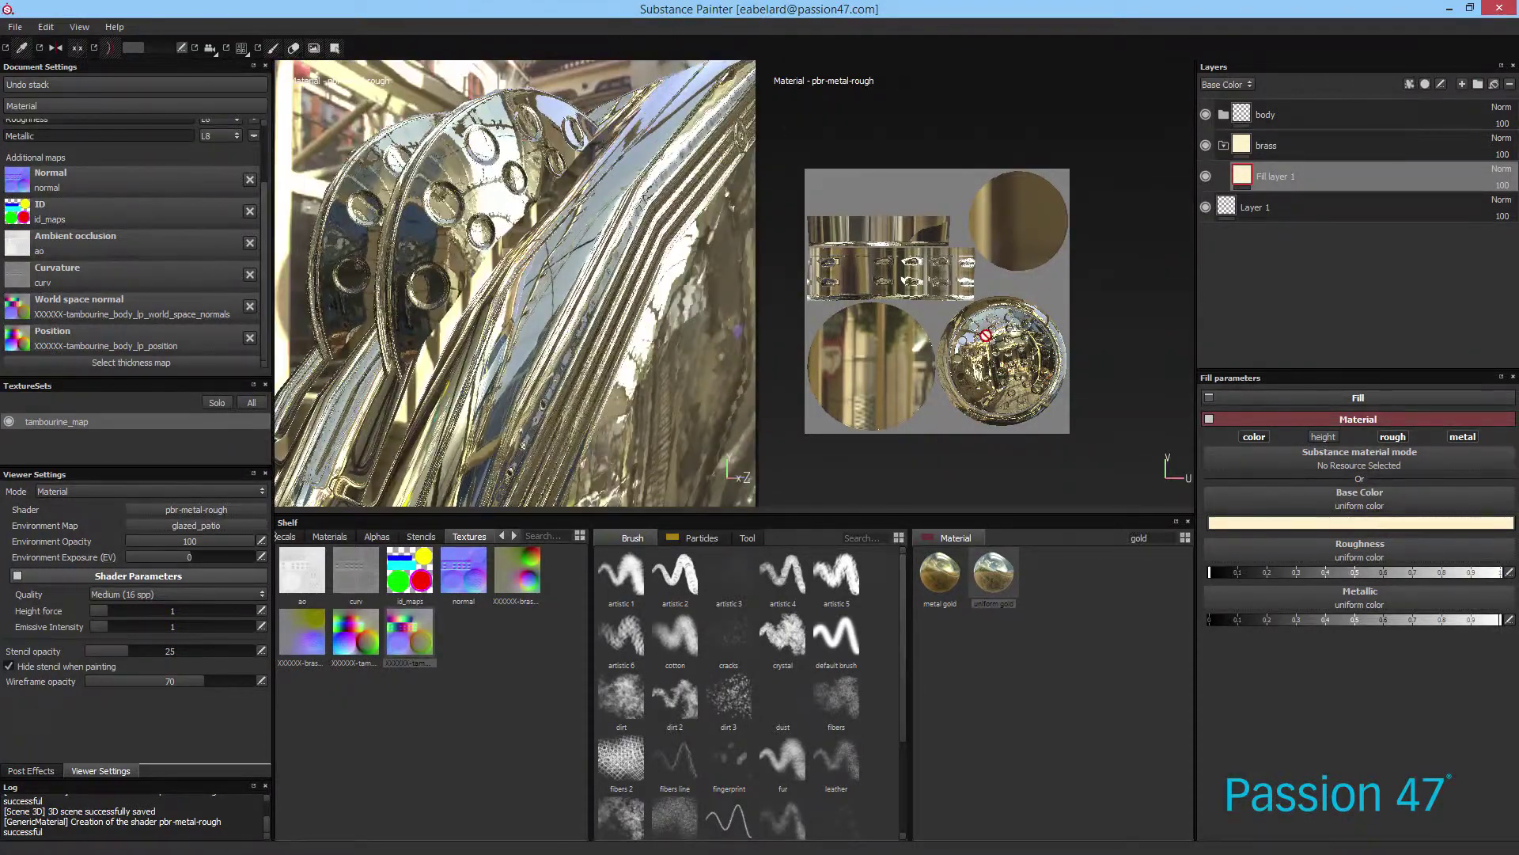
Step: Compare metal gold with uniform gold on the brass folder's fill layer and keep the metal gold material
click(942, 580)
alt+drag(668, 169, 858, 415)
click(1005, 575)
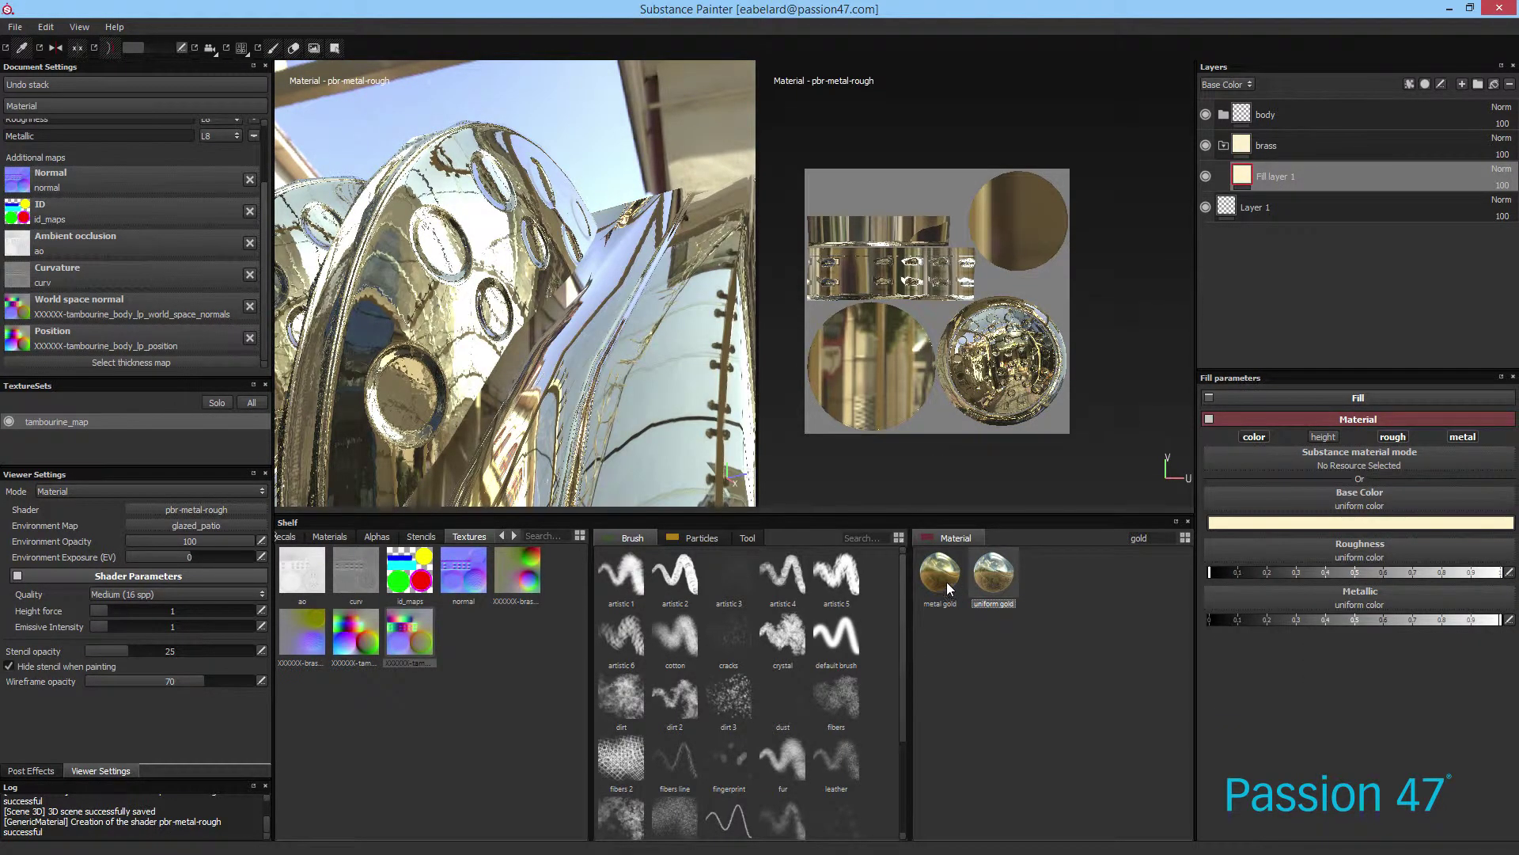
drag(942, 579, 570, 400)
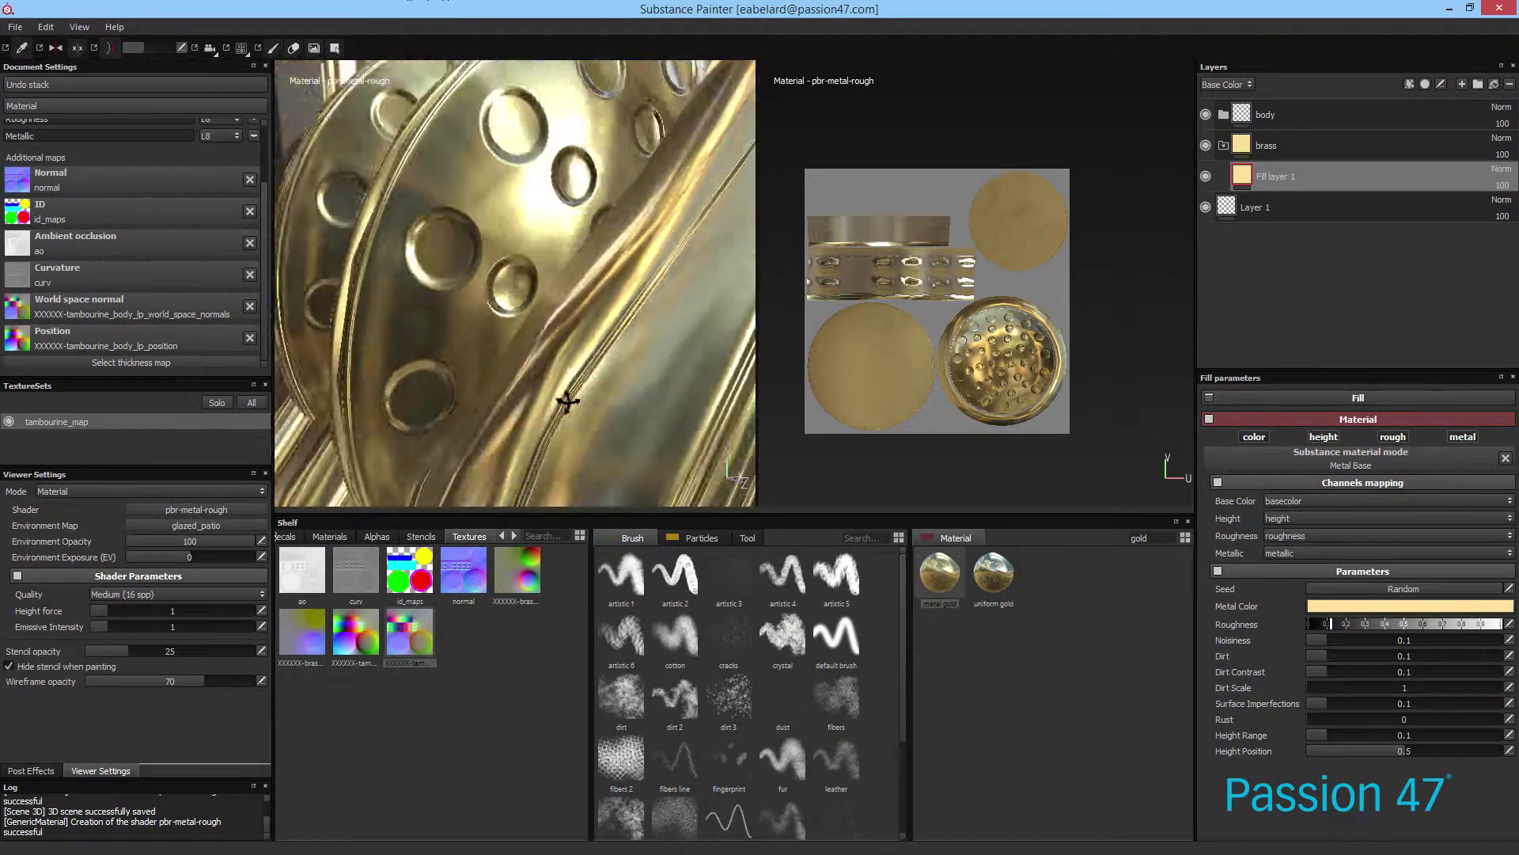
alt+right_drag(570, 400, 636, 166)
alt+drag(635, 166, 645, 420)
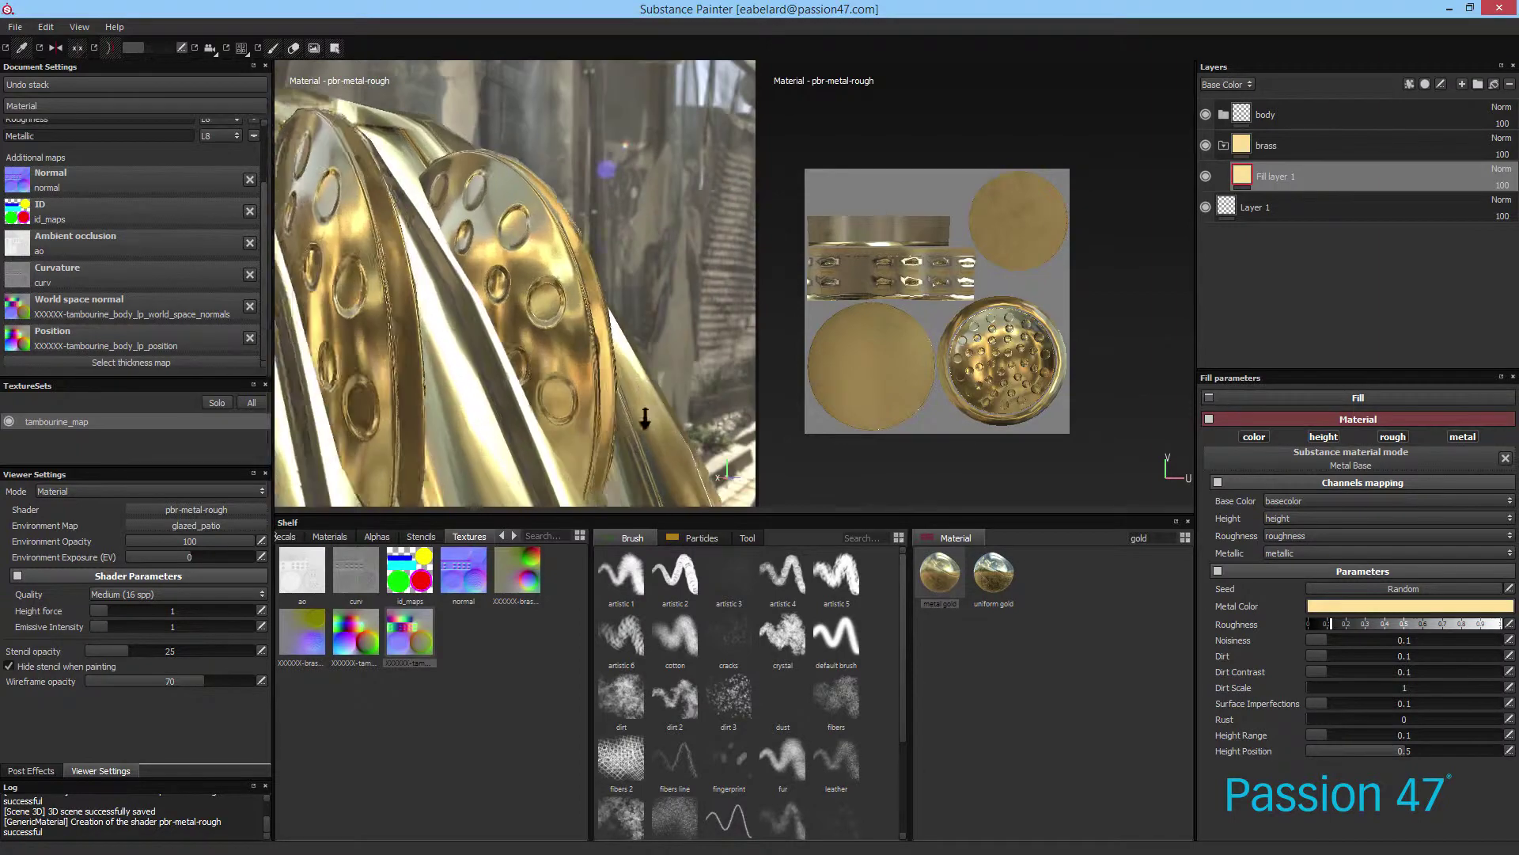
alt+right_drag(644, 420, 642, 466)
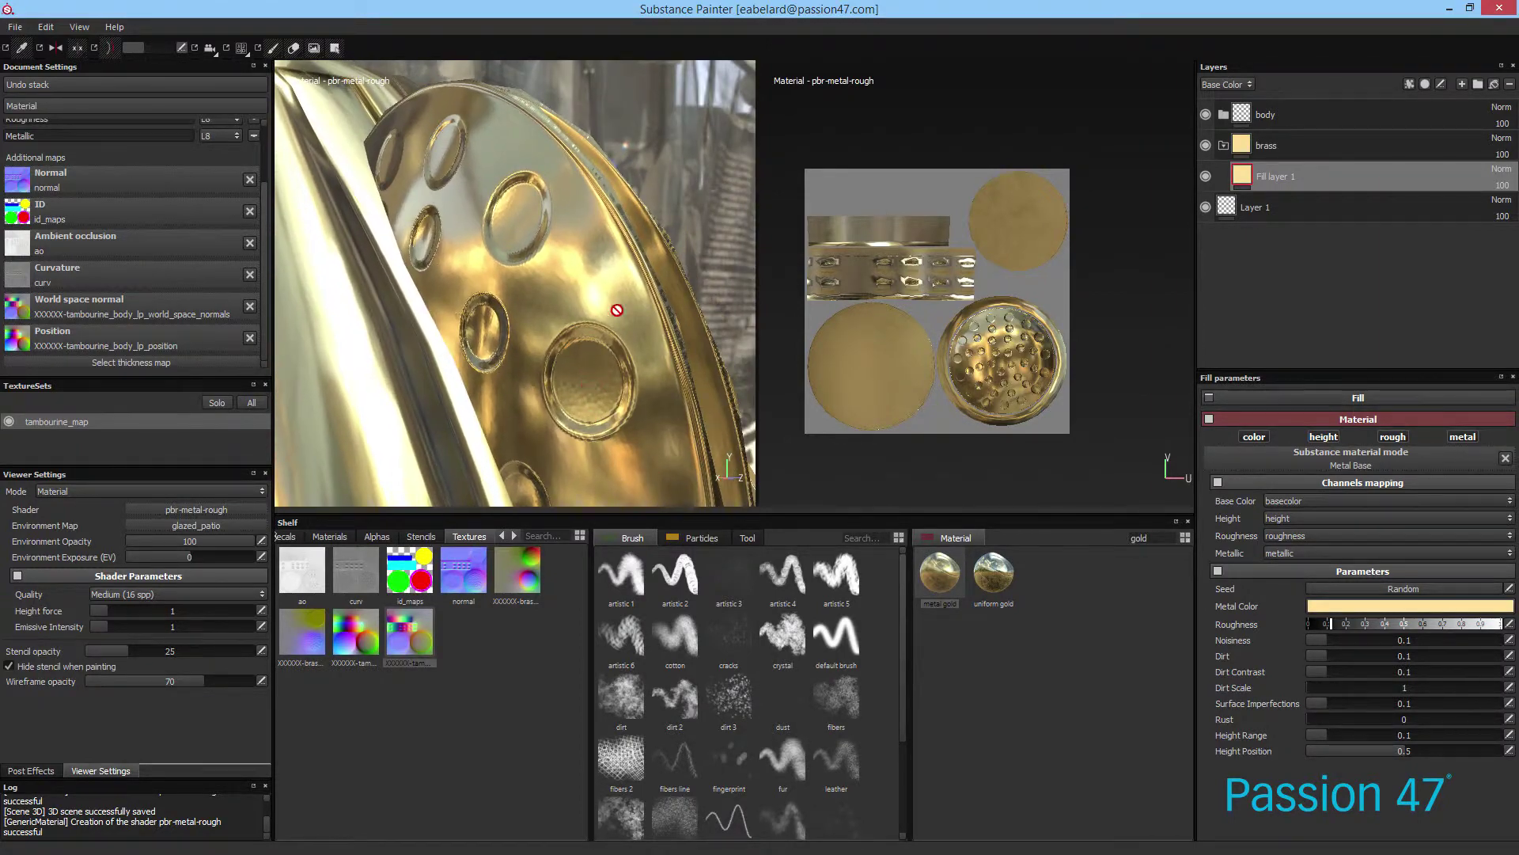
alt+drag(617, 310, 372, 304)
alt+right_drag(570, 316, 440, 178)
alt+middle_drag(563, 313, 570, 330)
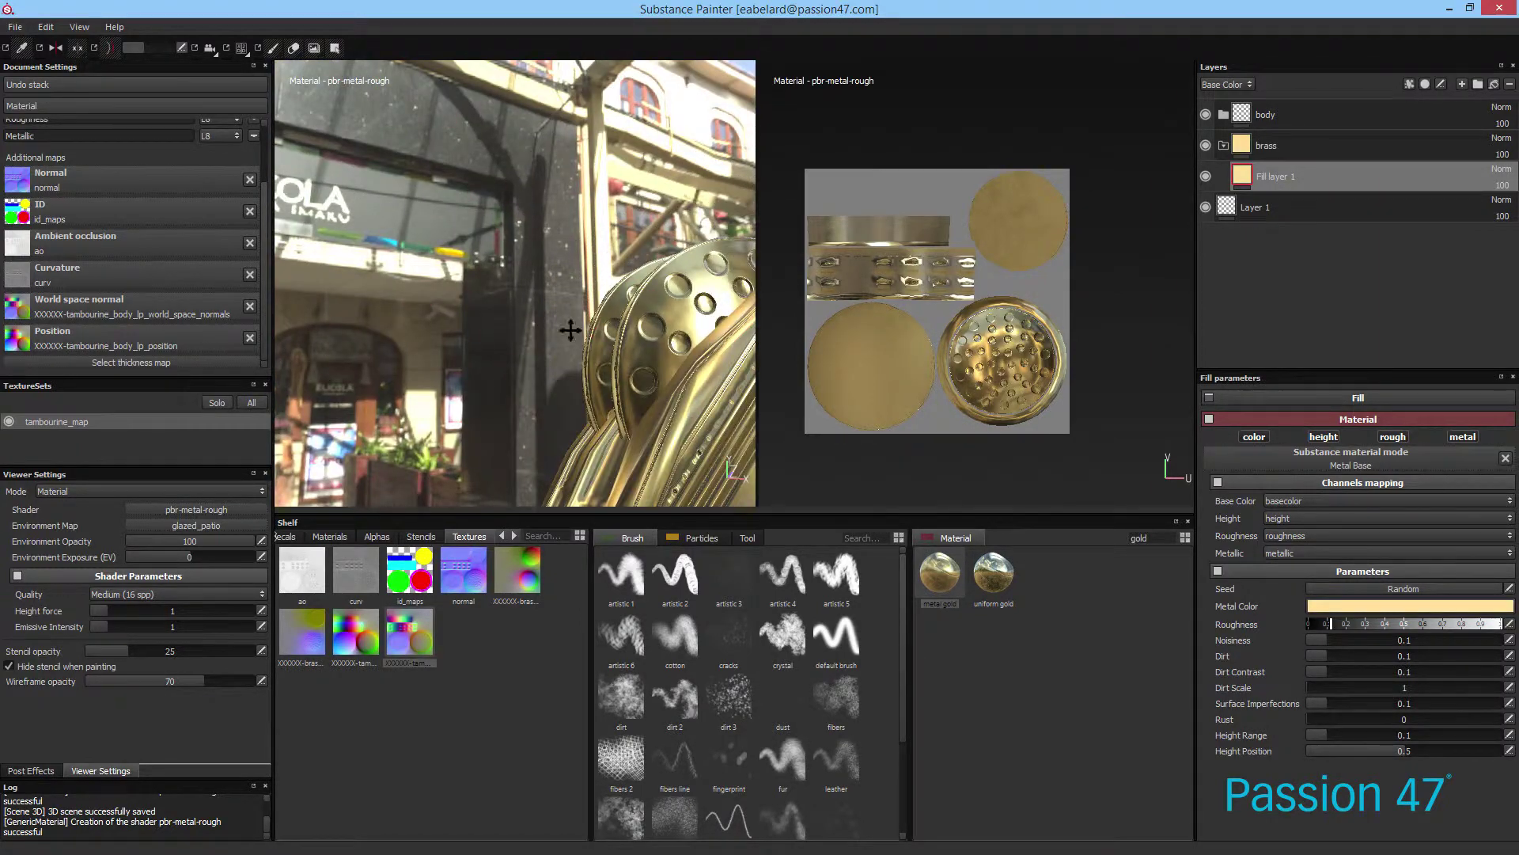
alt+drag(571, 330, 507, 304)
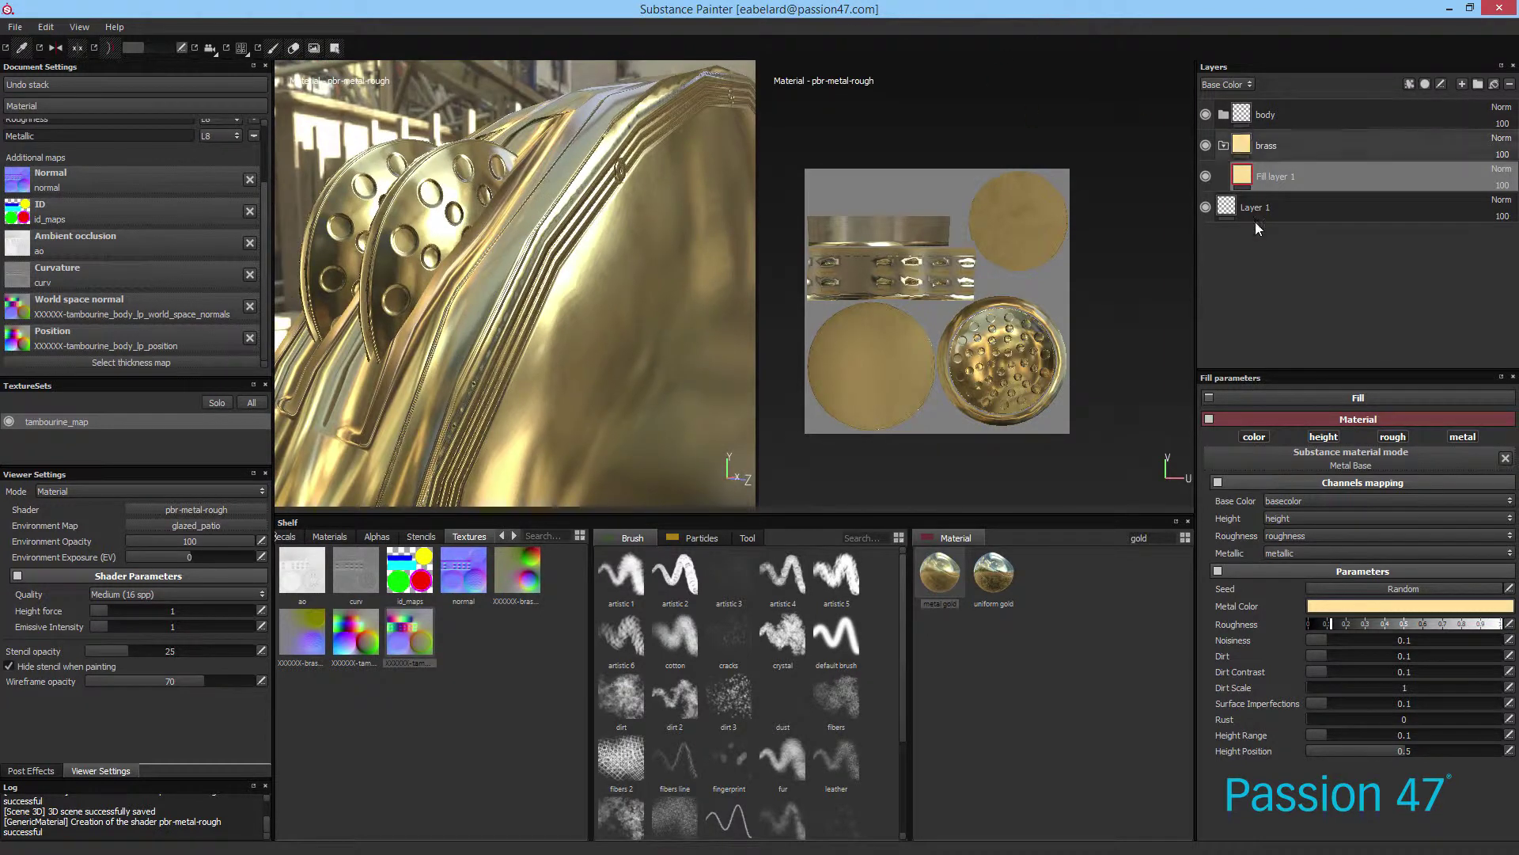
Step: Add a mask with color selection to the brass folder and pick the red and yellow areas of the ID map
click(1300, 144)
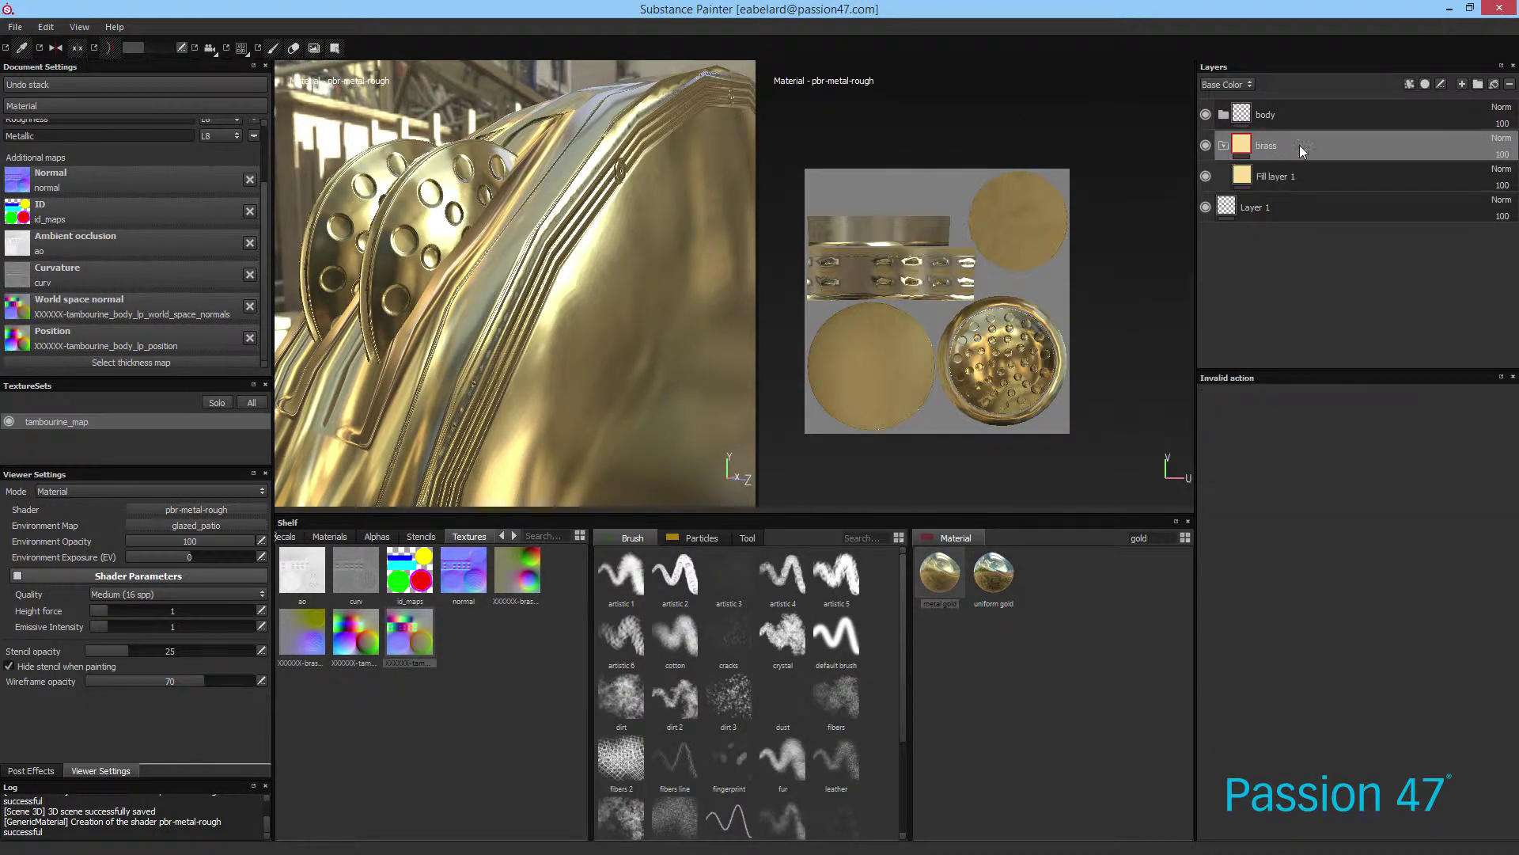
right_click(1304, 144)
click(1351, 198)
click(1472, 512)
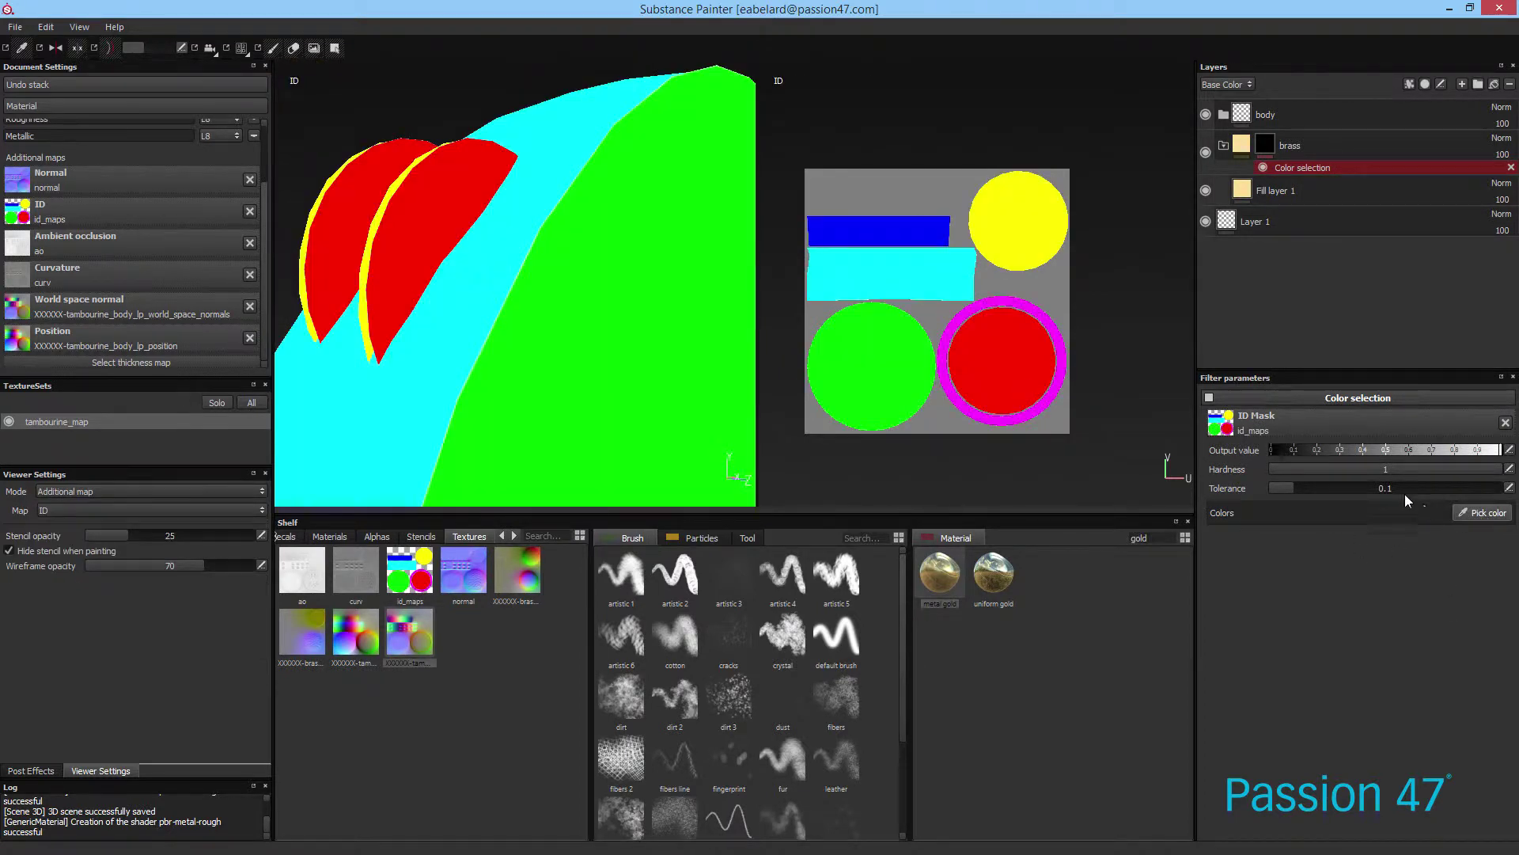
click(996, 340)
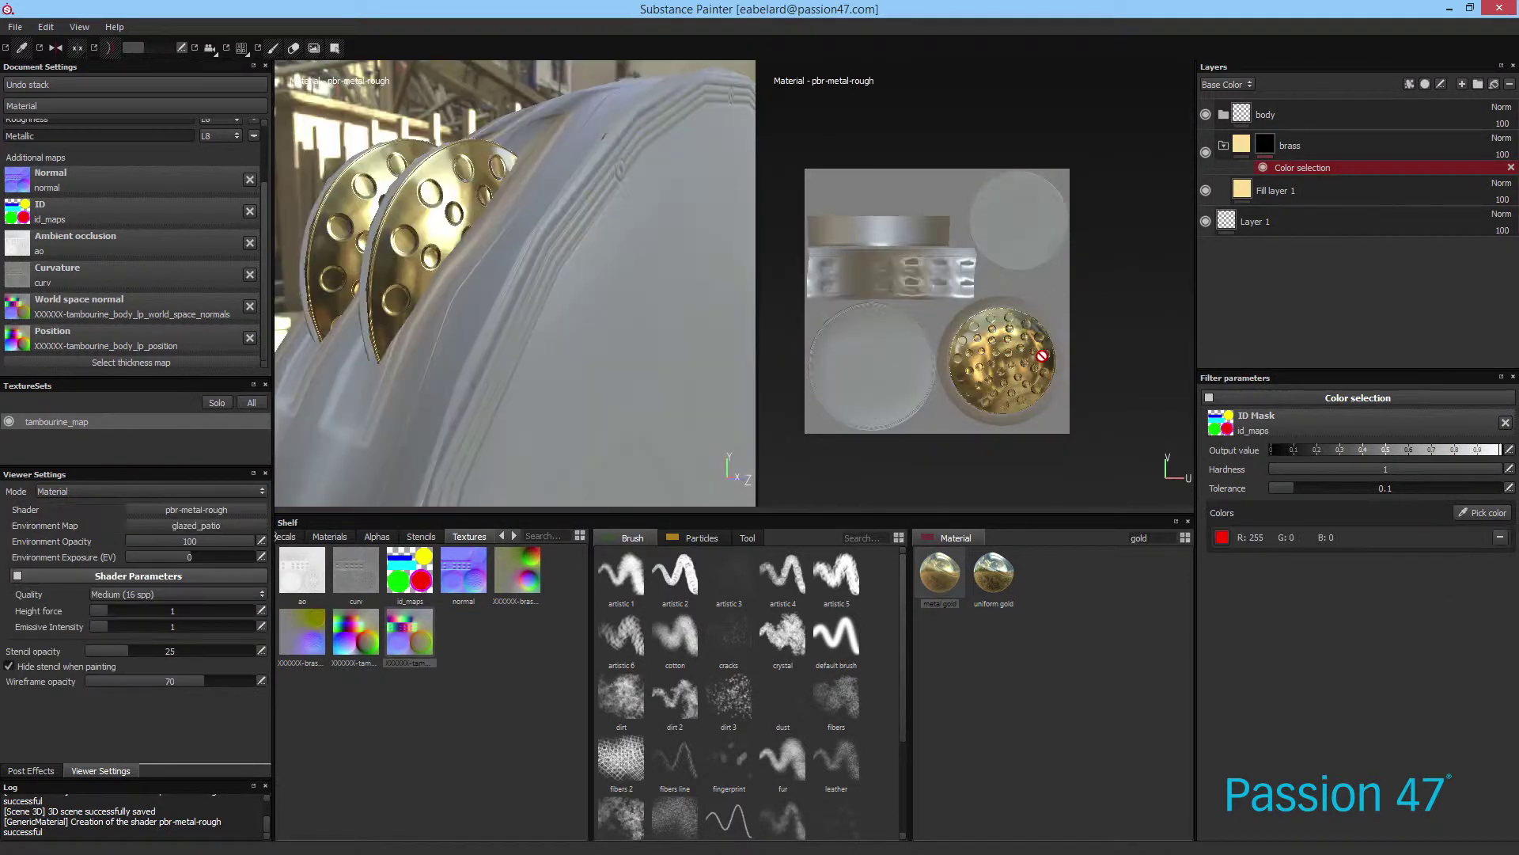
click(1478, 513)
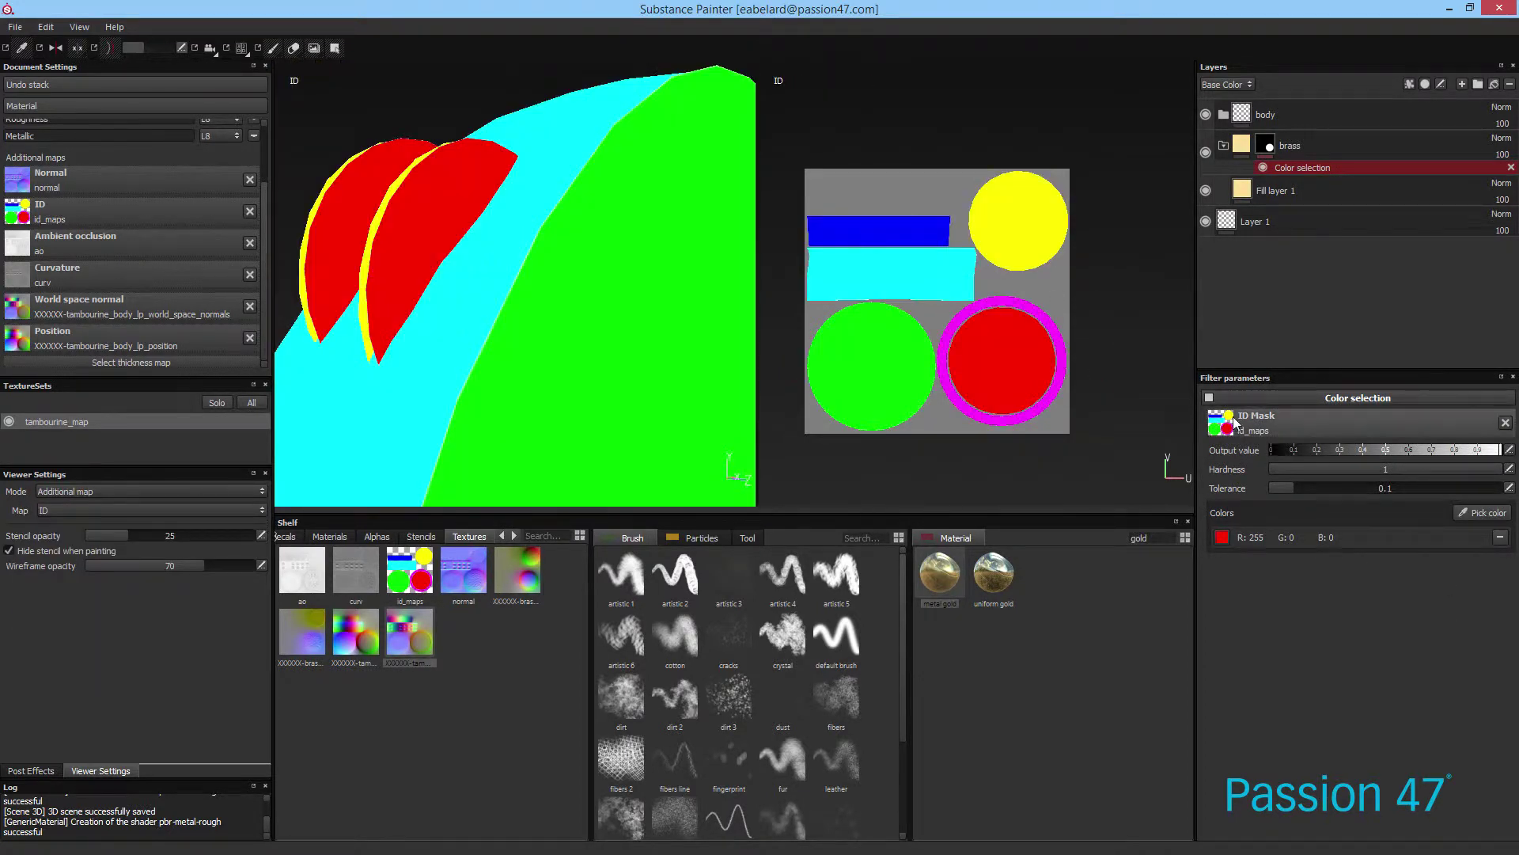
click(1023, 207)
alt+drag(587, 333, 625, 238)
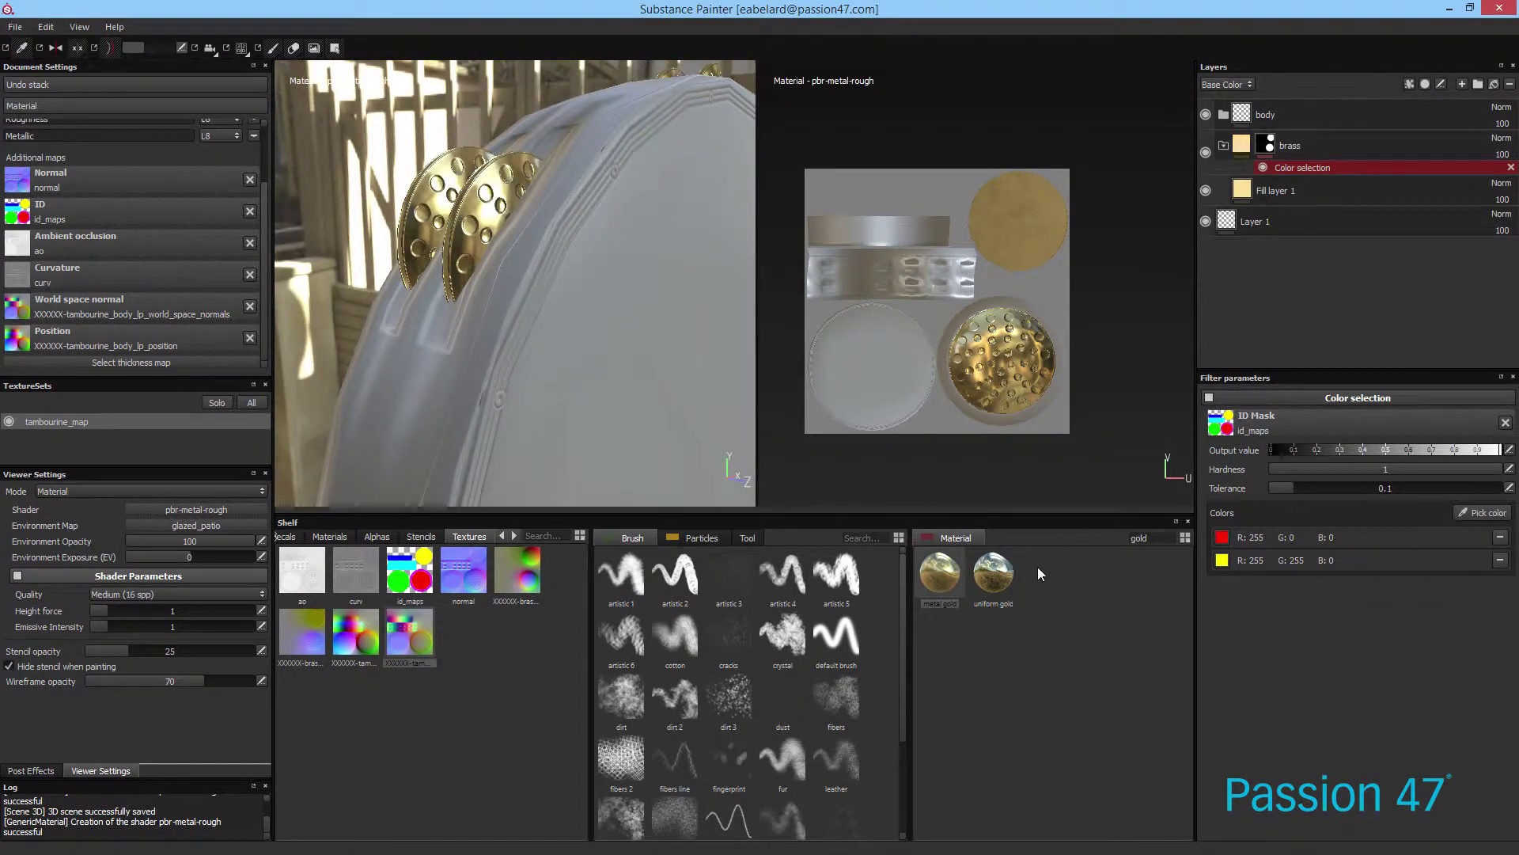
Step: Add a fill layer inside the body folder and name it wood
click(1322, 117)
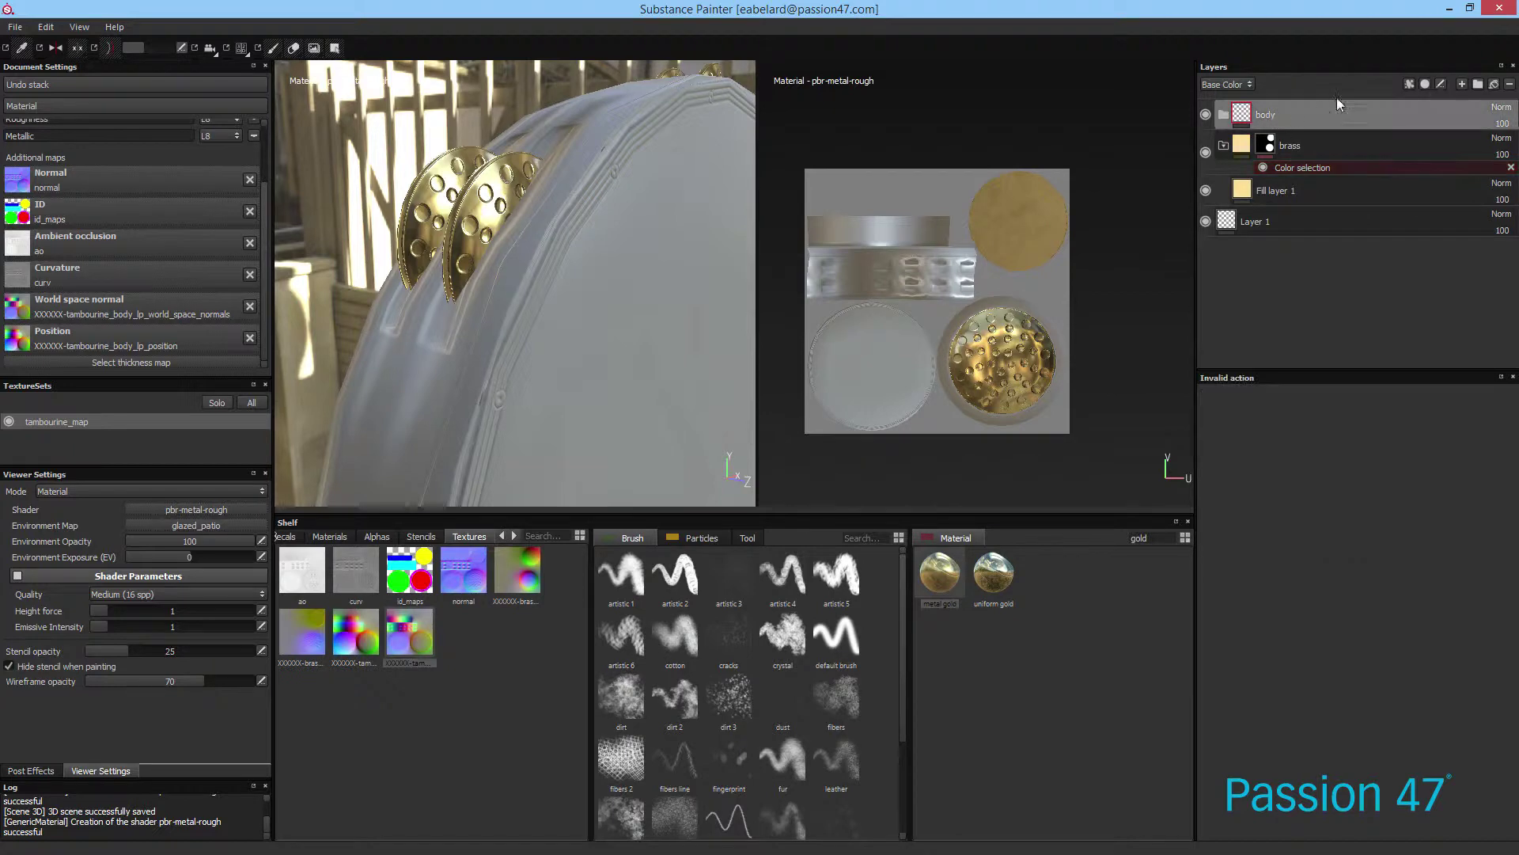
click(1494, 84)
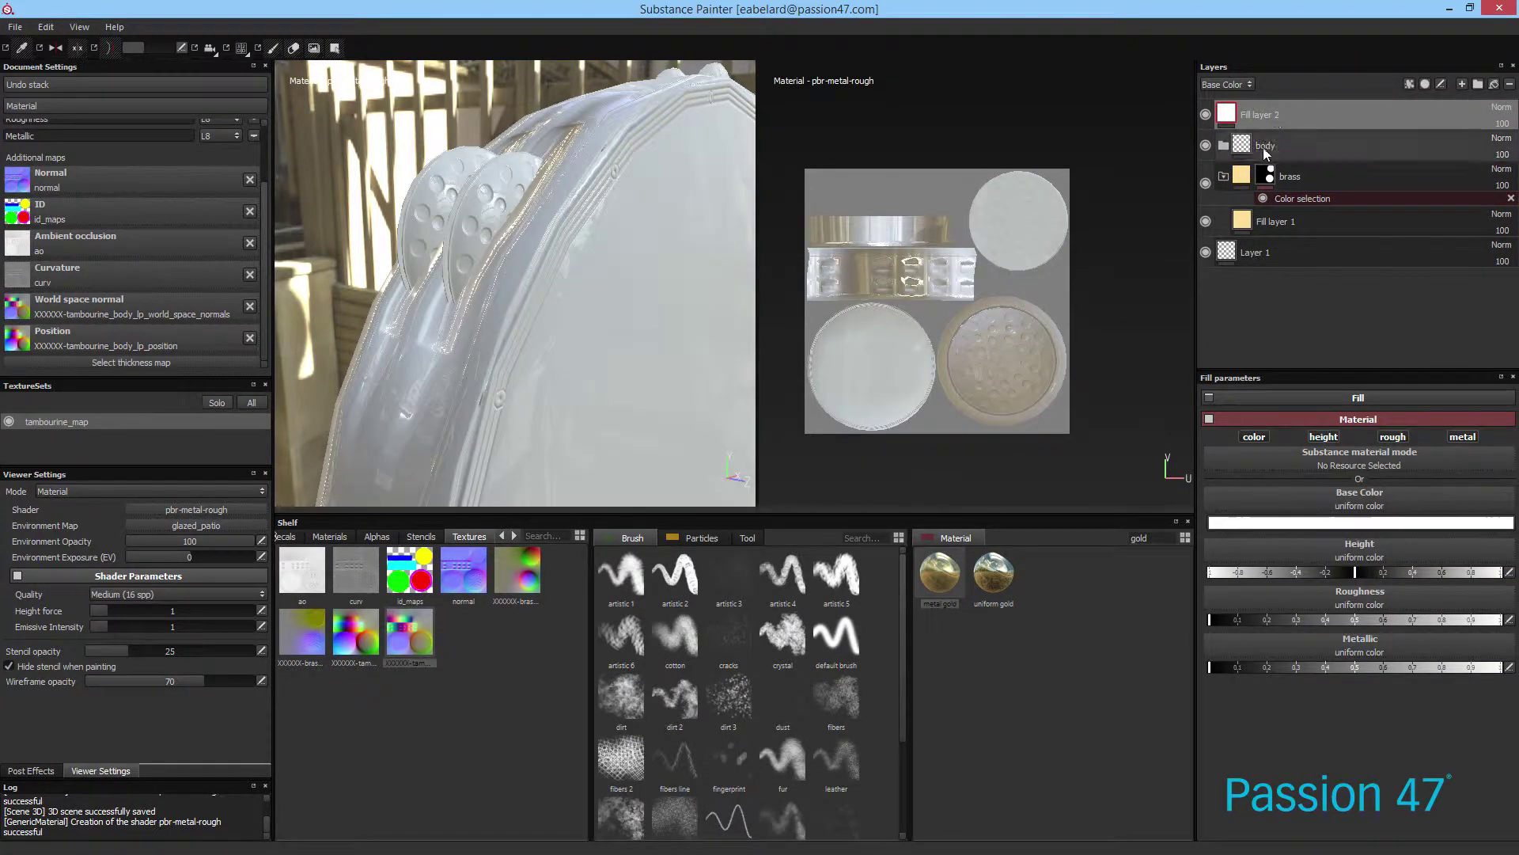
drag(1283, 148, 1284, 149)
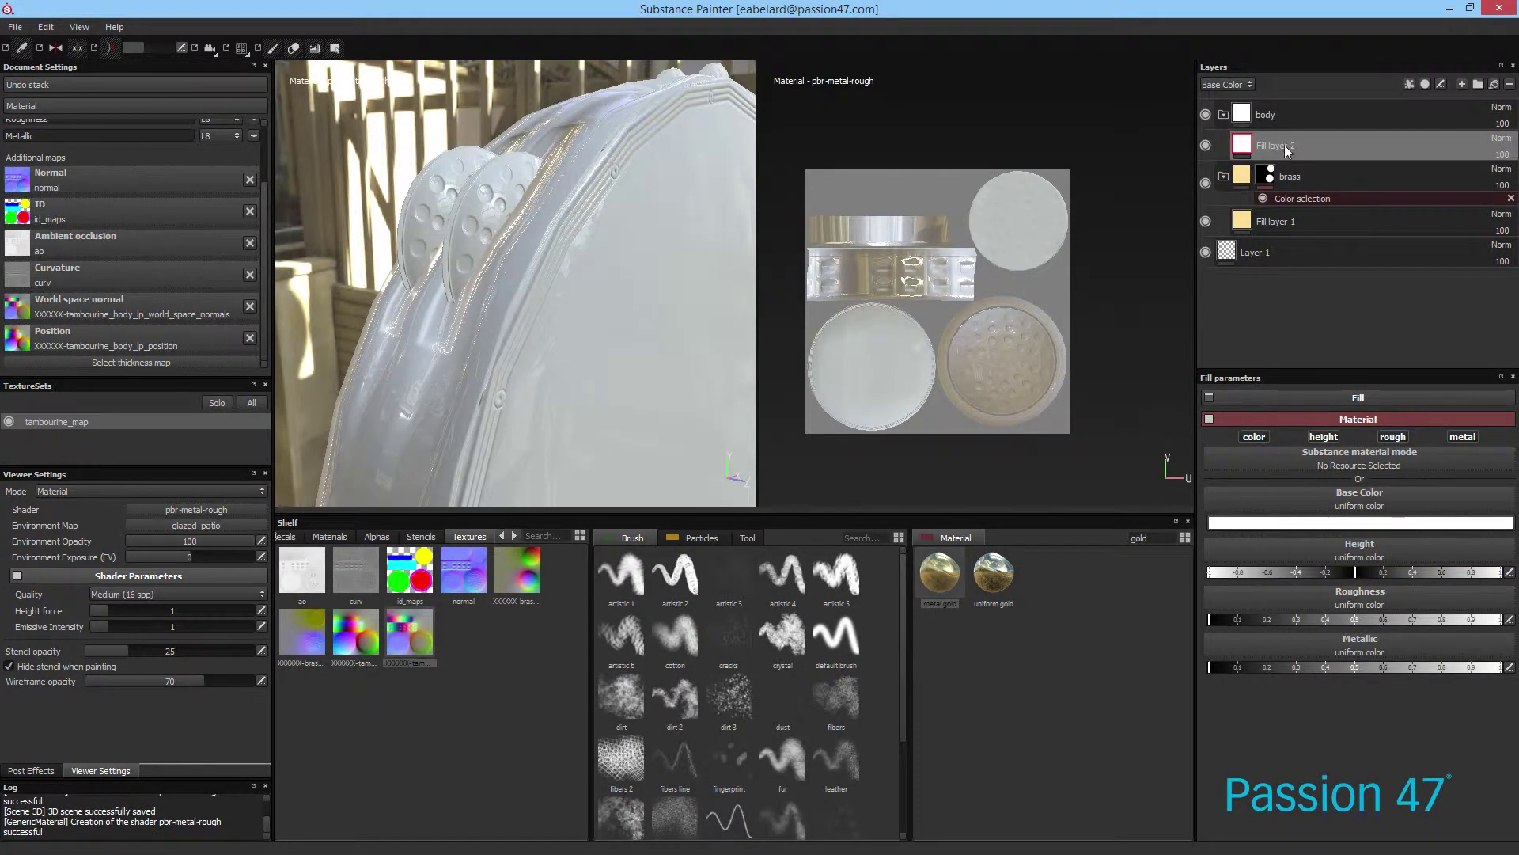
double_click(1291, 149)
text(wood)
Step: Search the materials for wood and apply Wood american cherry to the wood layer
click(1170, 541)
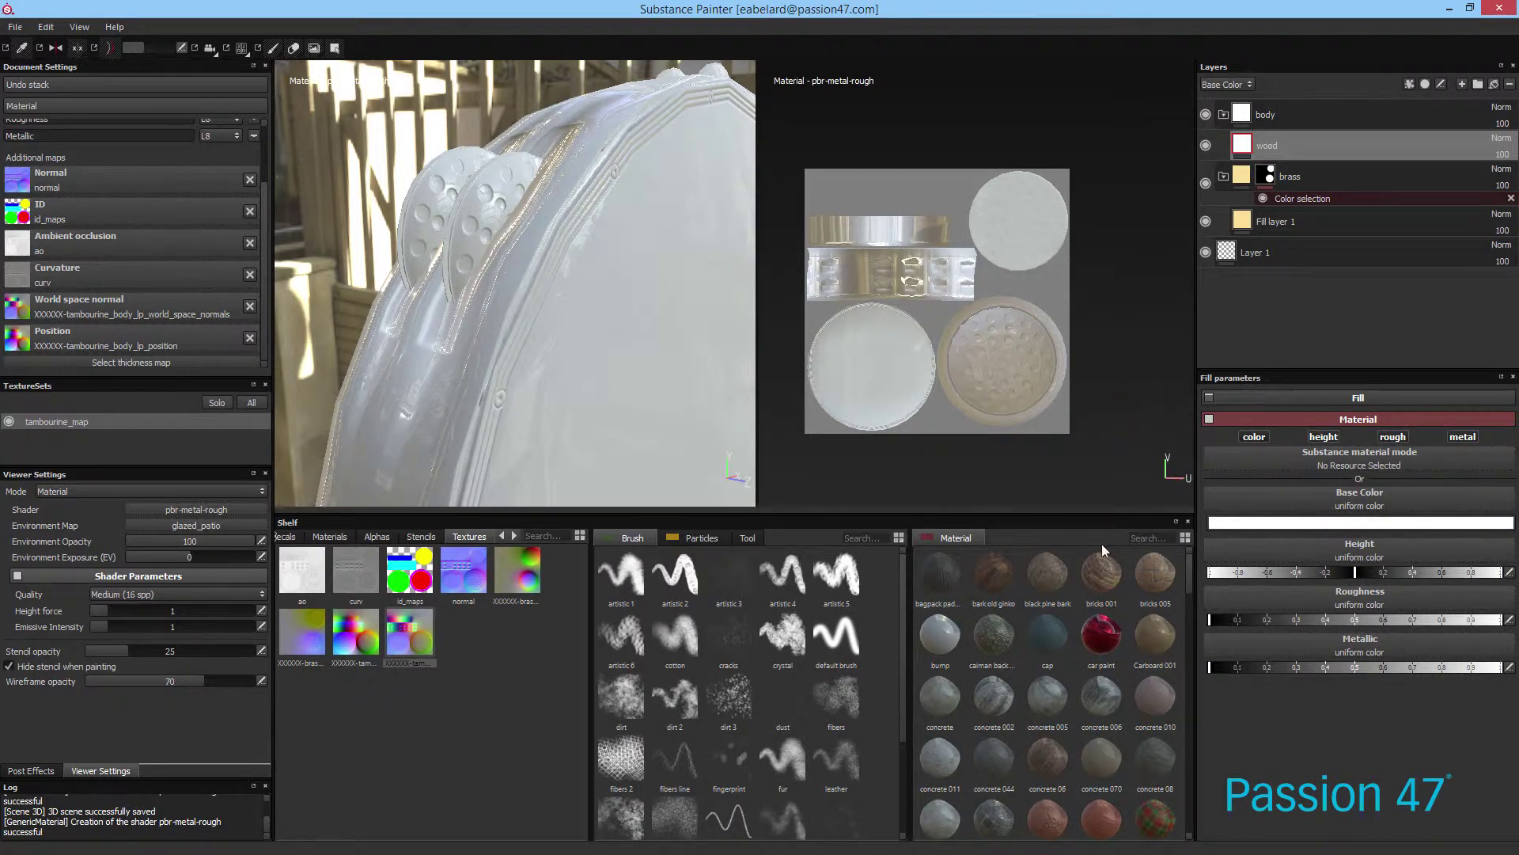
text(w)
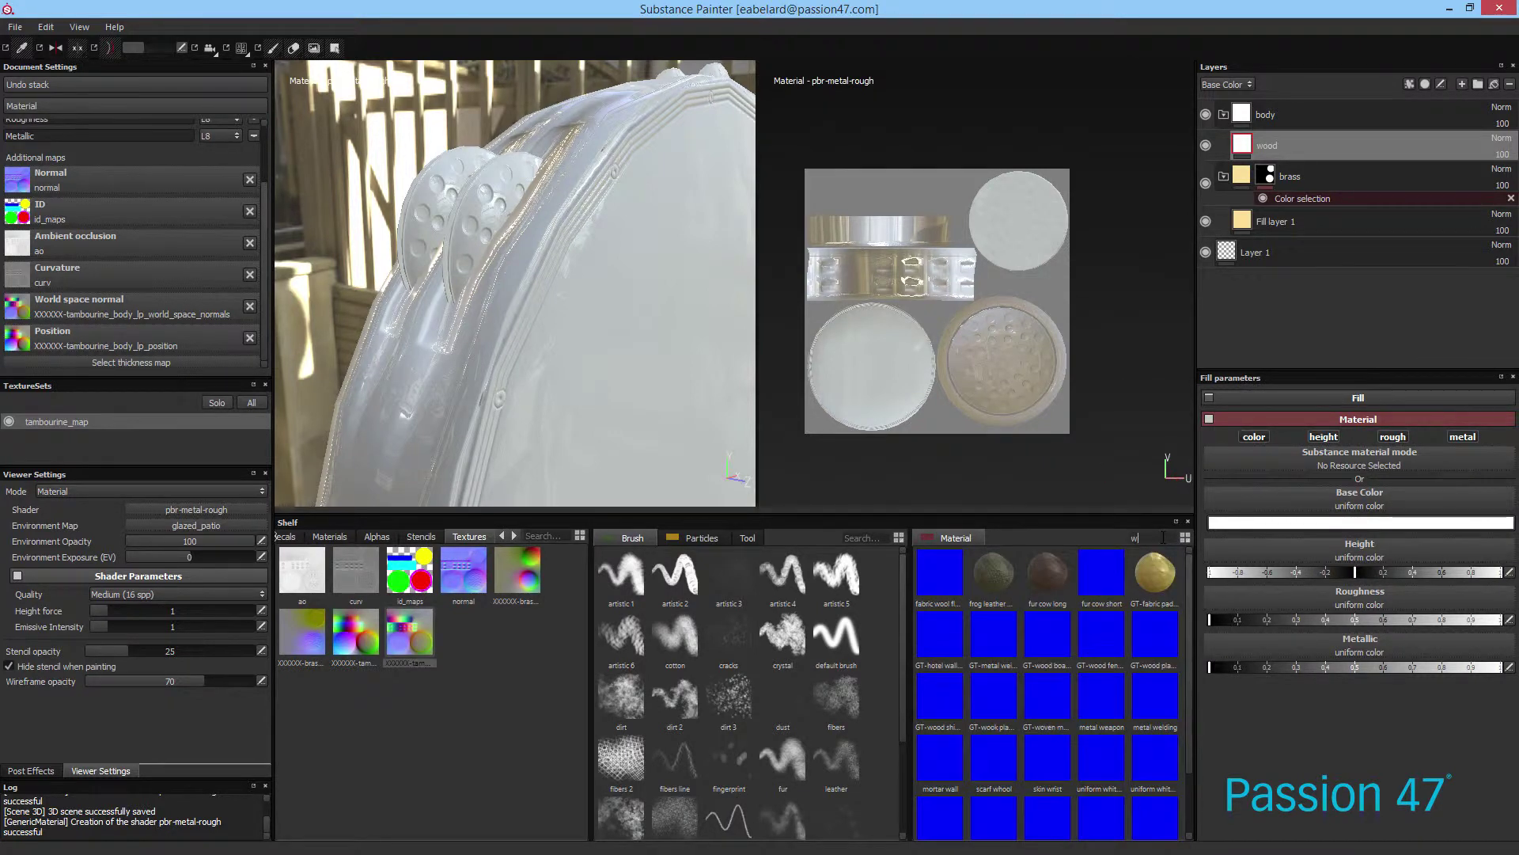
text(ood)
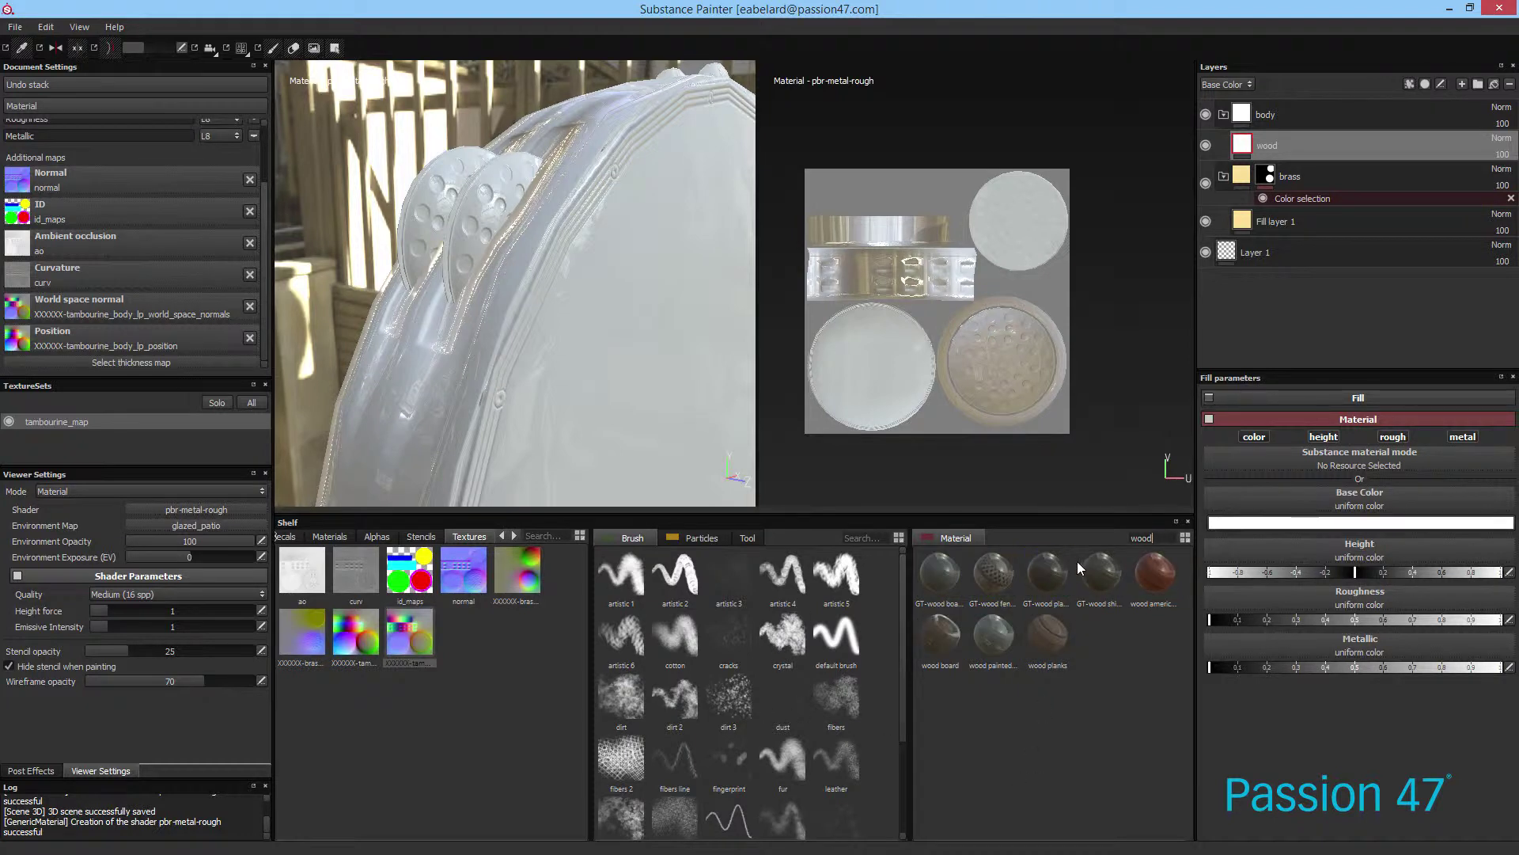
click(1158, 578)
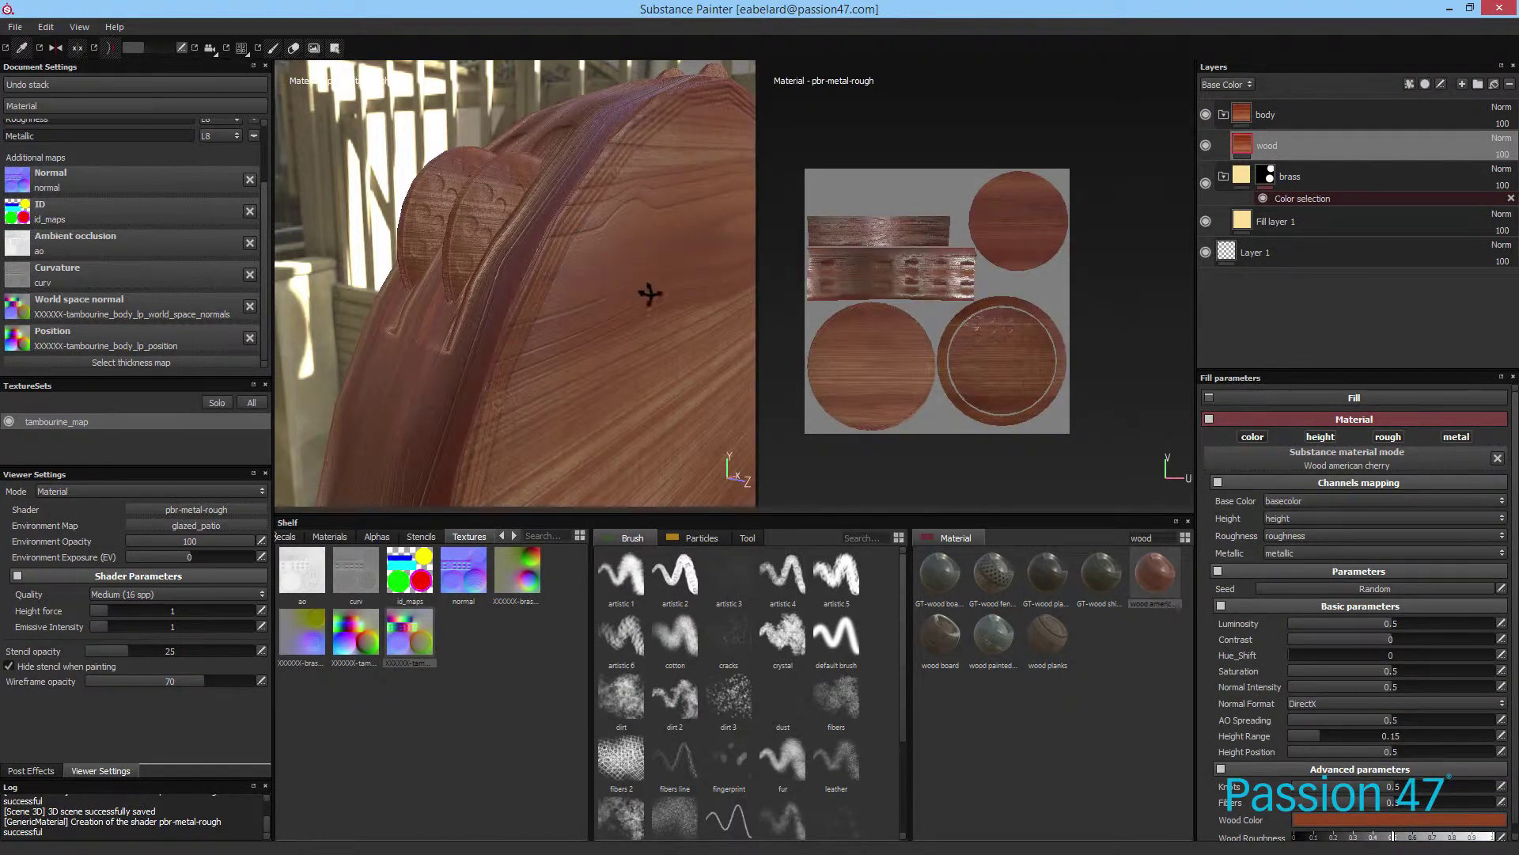
alt+drag(650, 296, 880, 365)
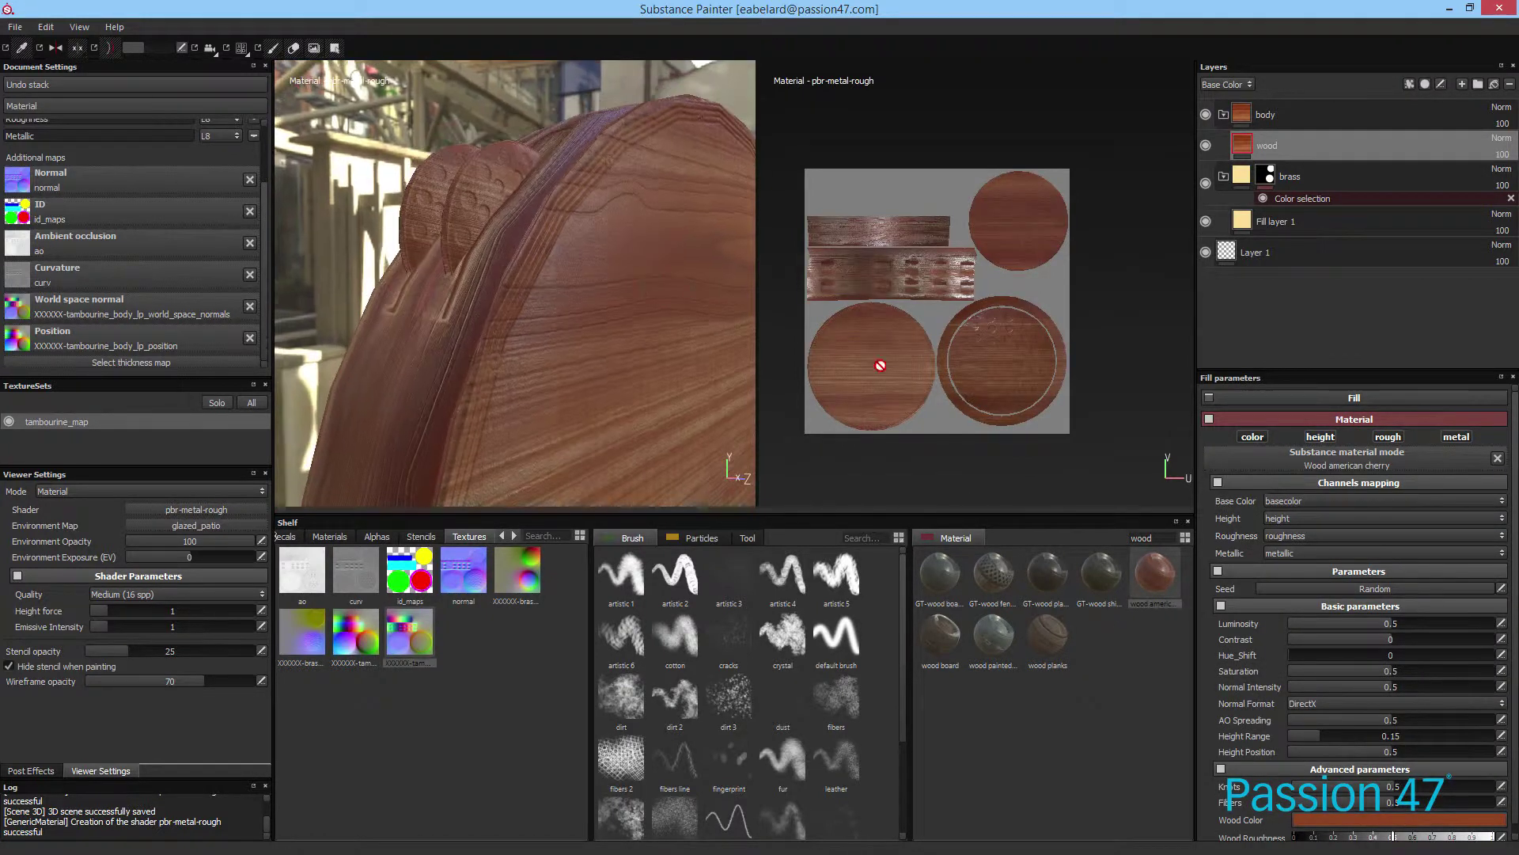
Step: Try Planks Fantasy Nailed, Old painted planks and Wood board 1 on the wood layer, and reapply Wood american cherry
click(1102, 579)
click(1051, 590)
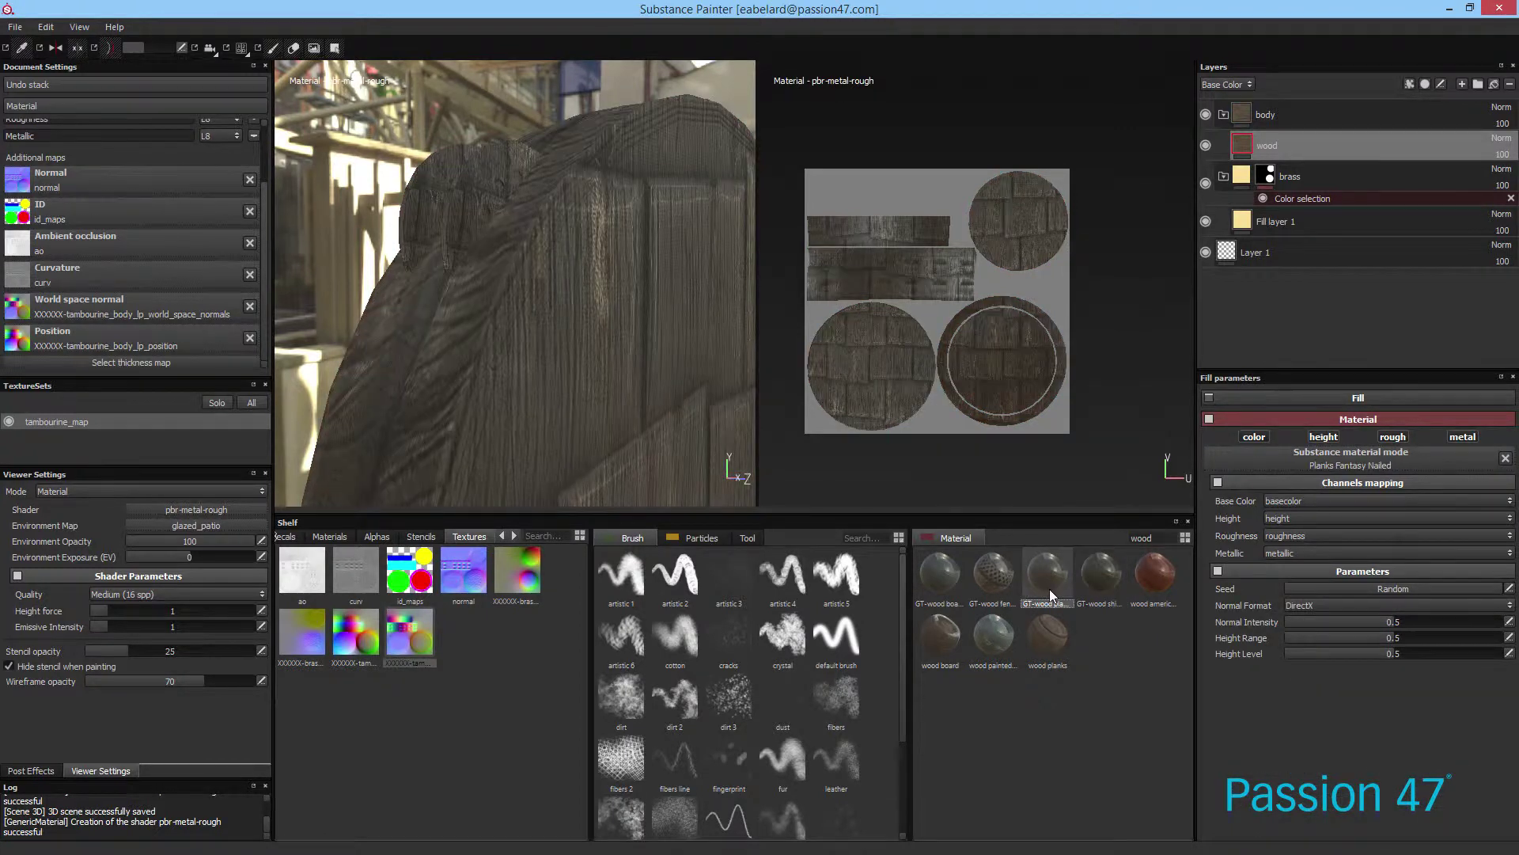
click(992, 637)
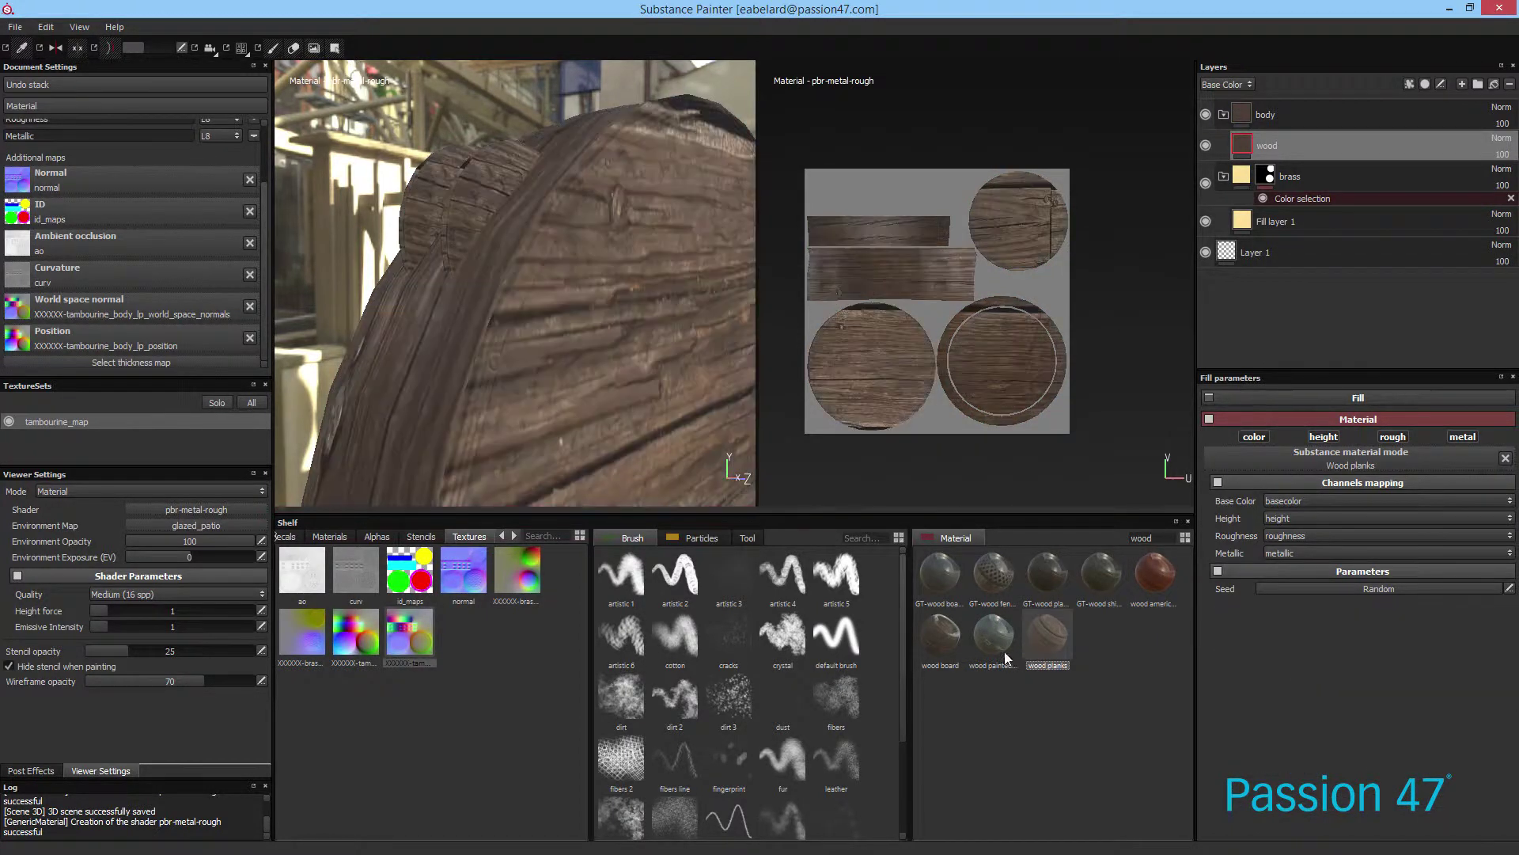
click(931, 661)
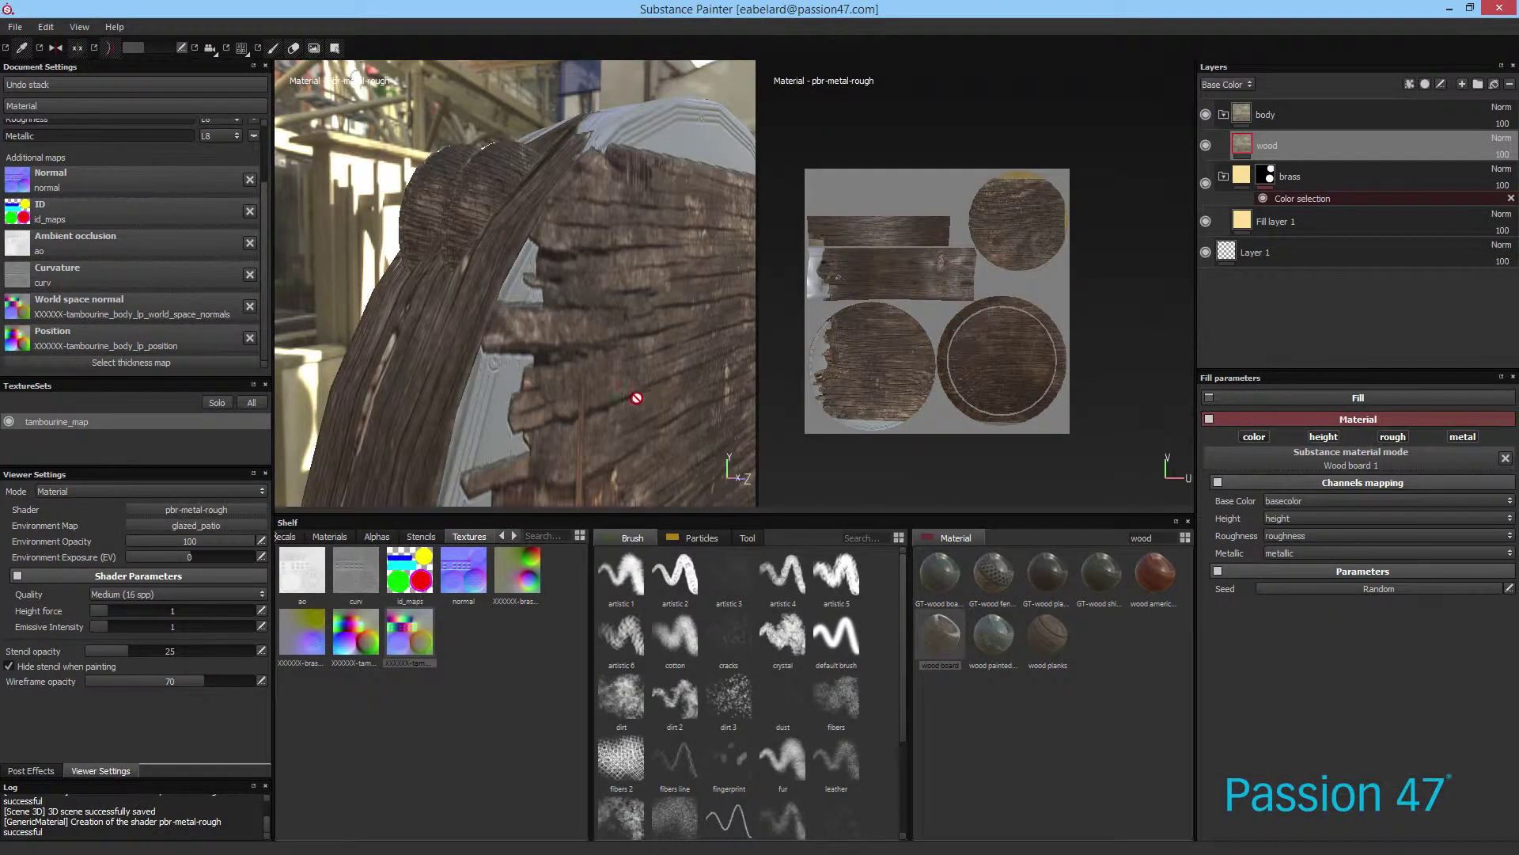
alt+drag(637, 396, 849, 418)
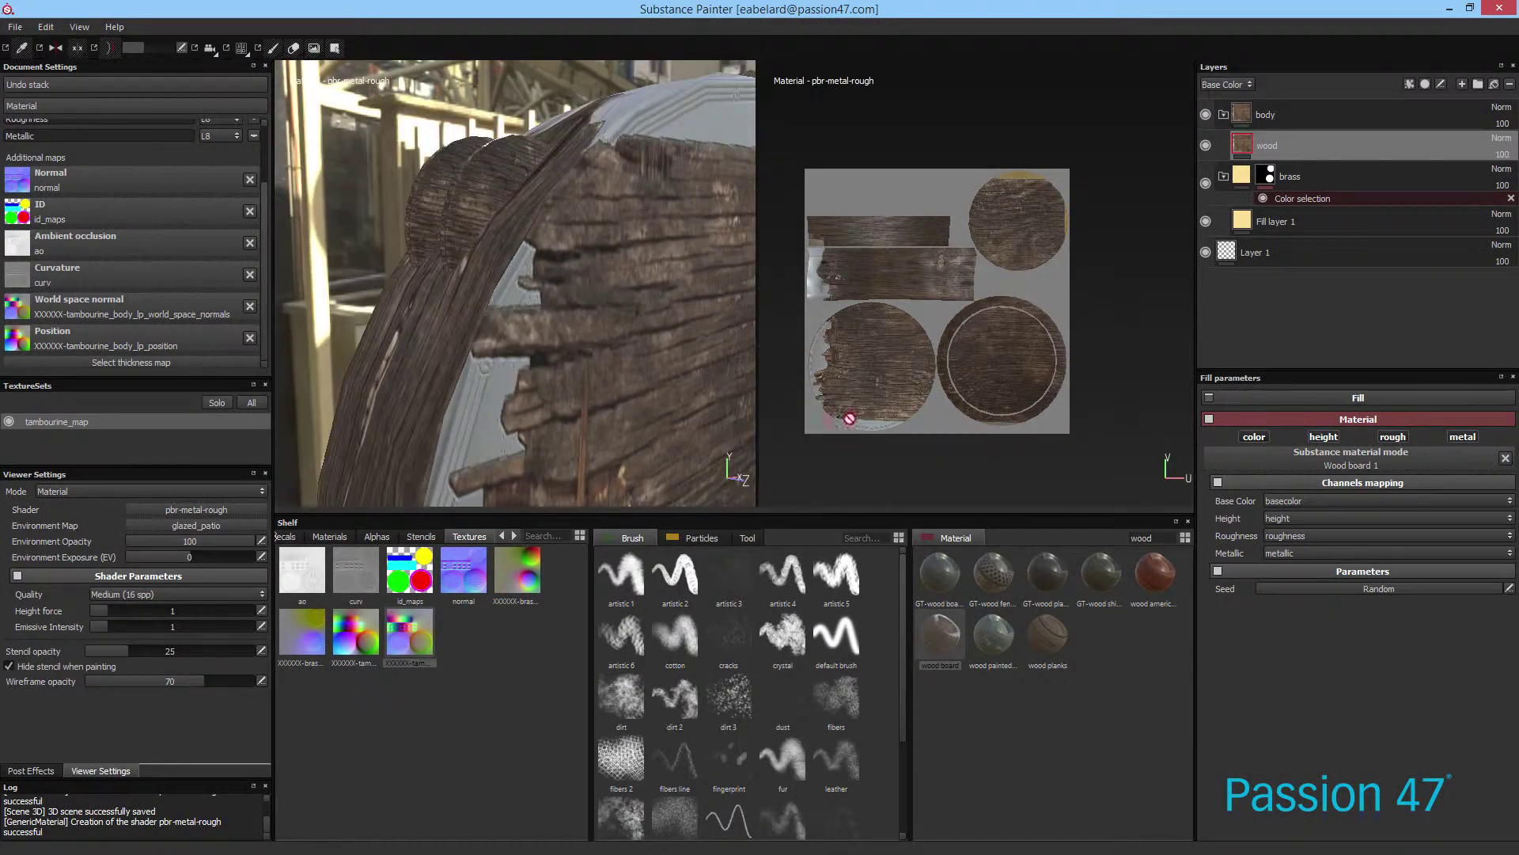
click(1149, 572)
alt+drag(646, 326, 602, 325)
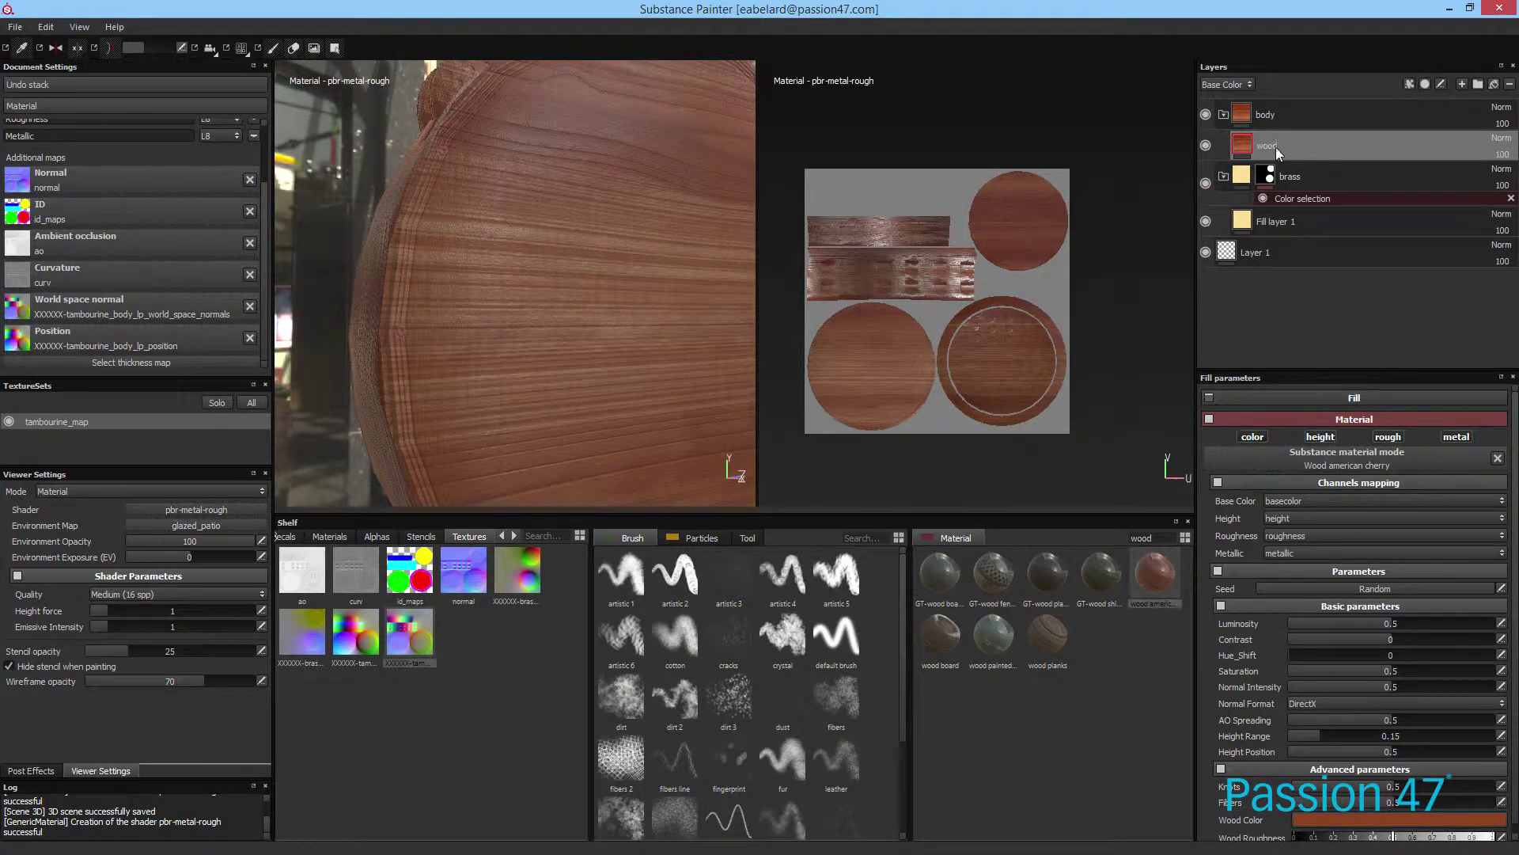
Step: Add a mask with color selection to the wood layer and pick the cyan and blue areas of the ID map
right_click(1275, 149)
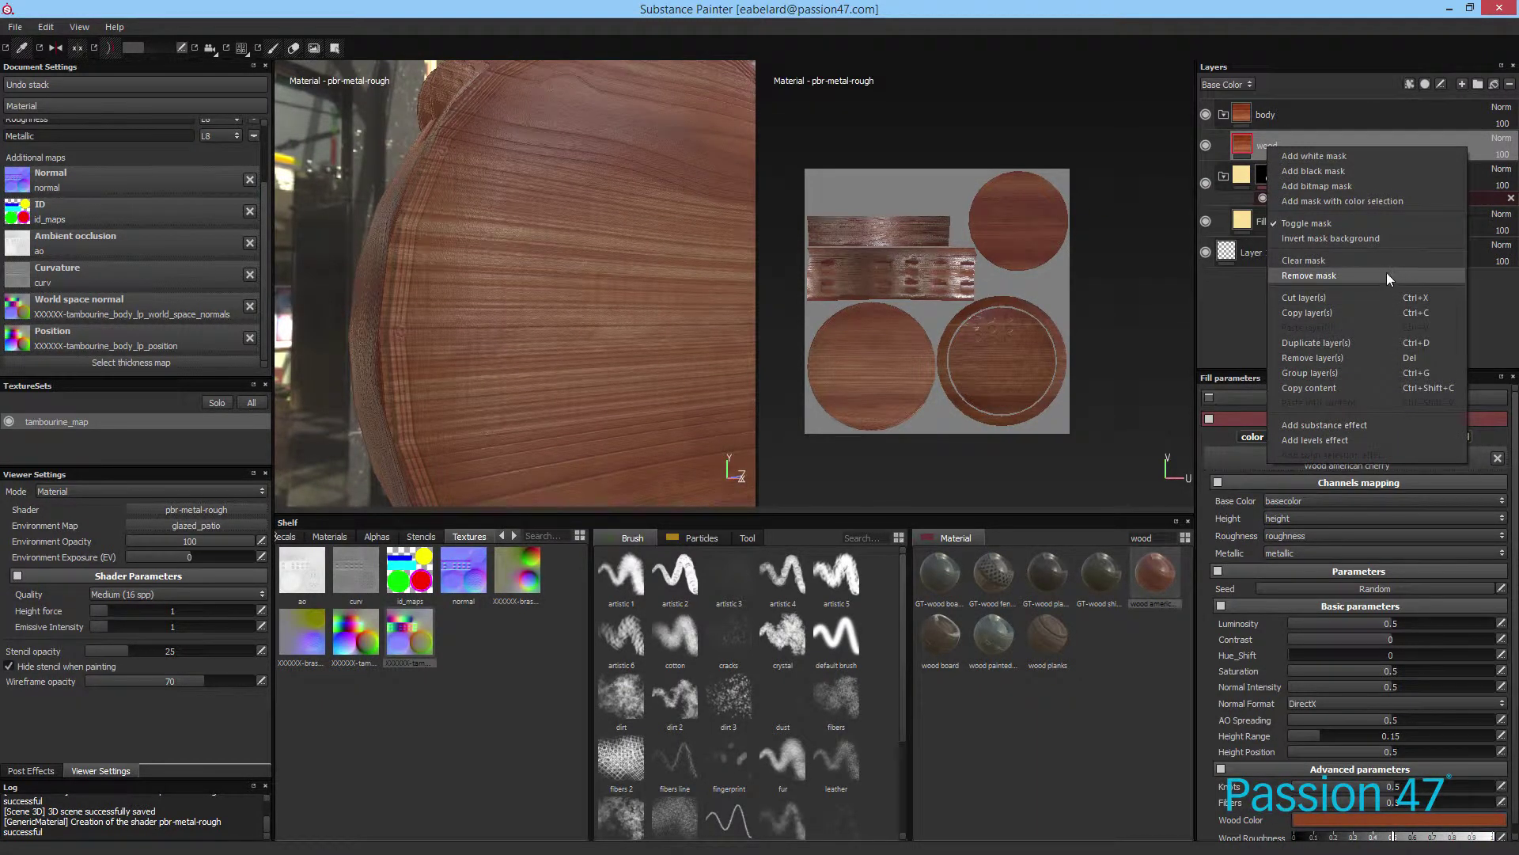
click(1389, 201)
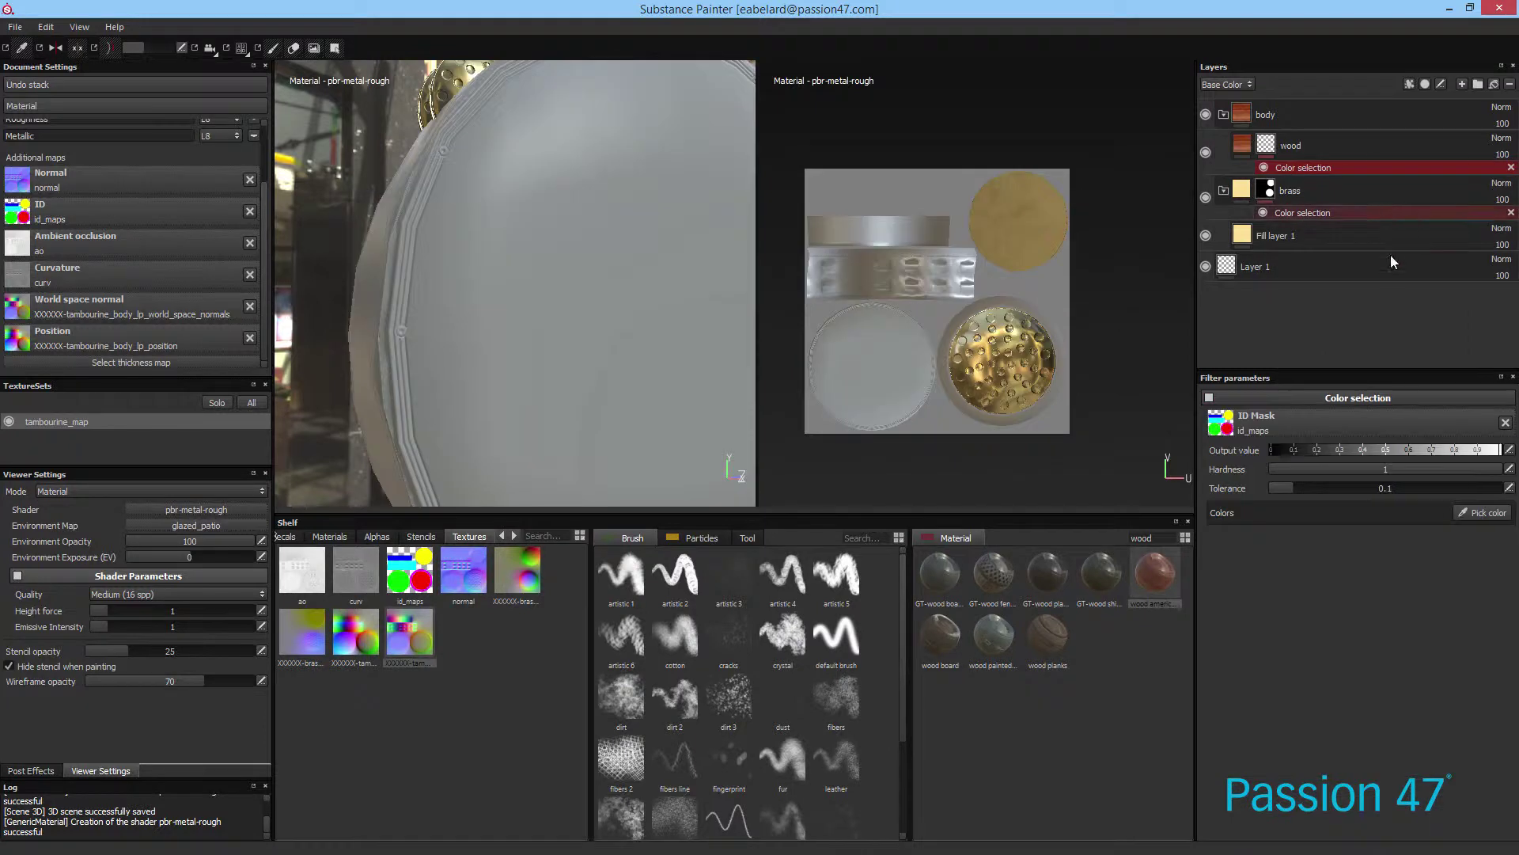
click(1484, 512)
click(920, 294)
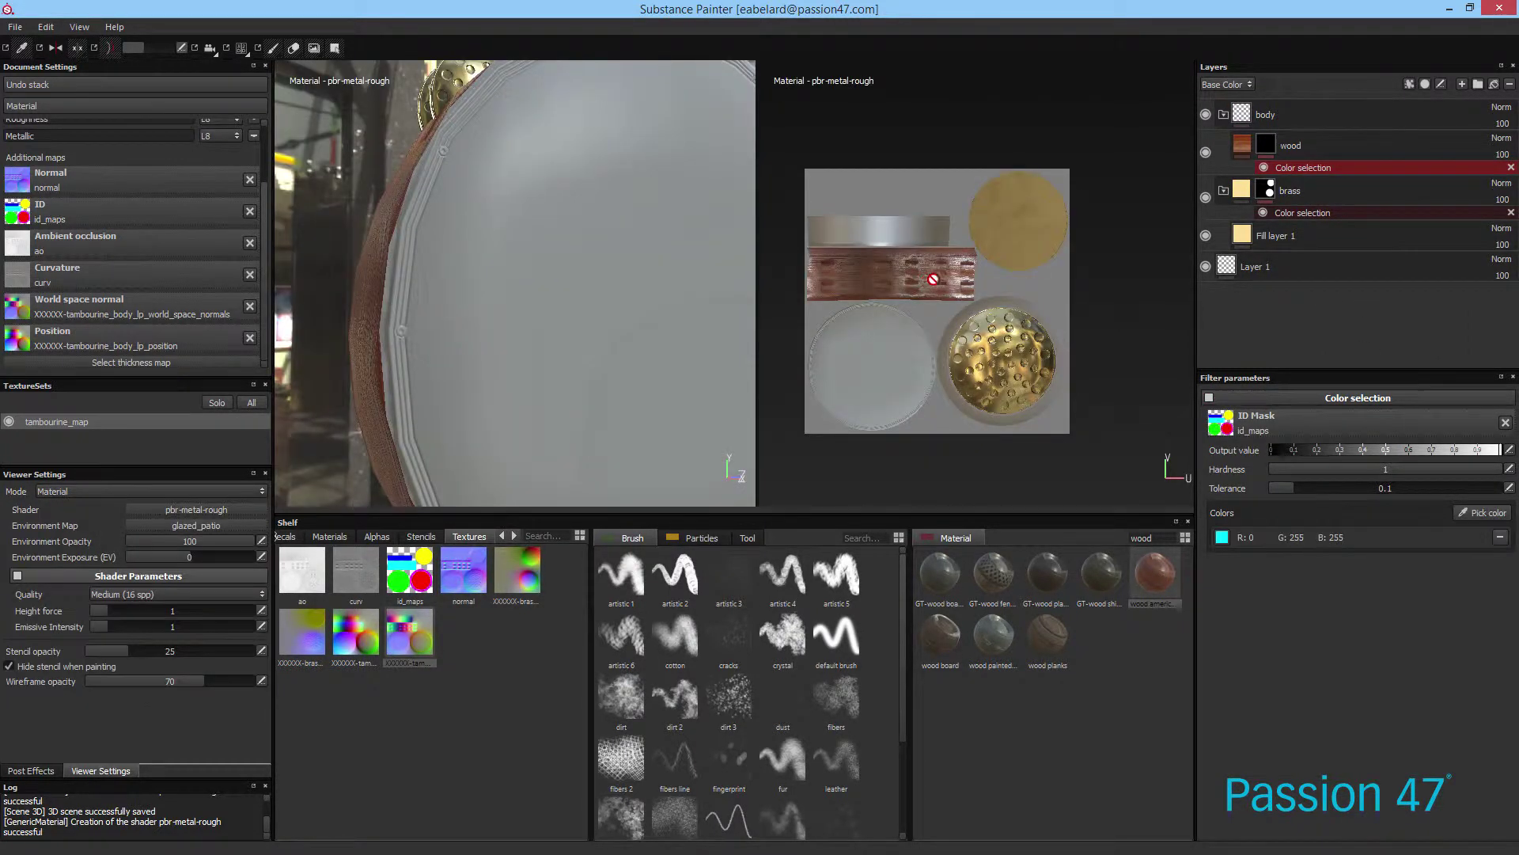
click(1481, 513)
click(893, 230)
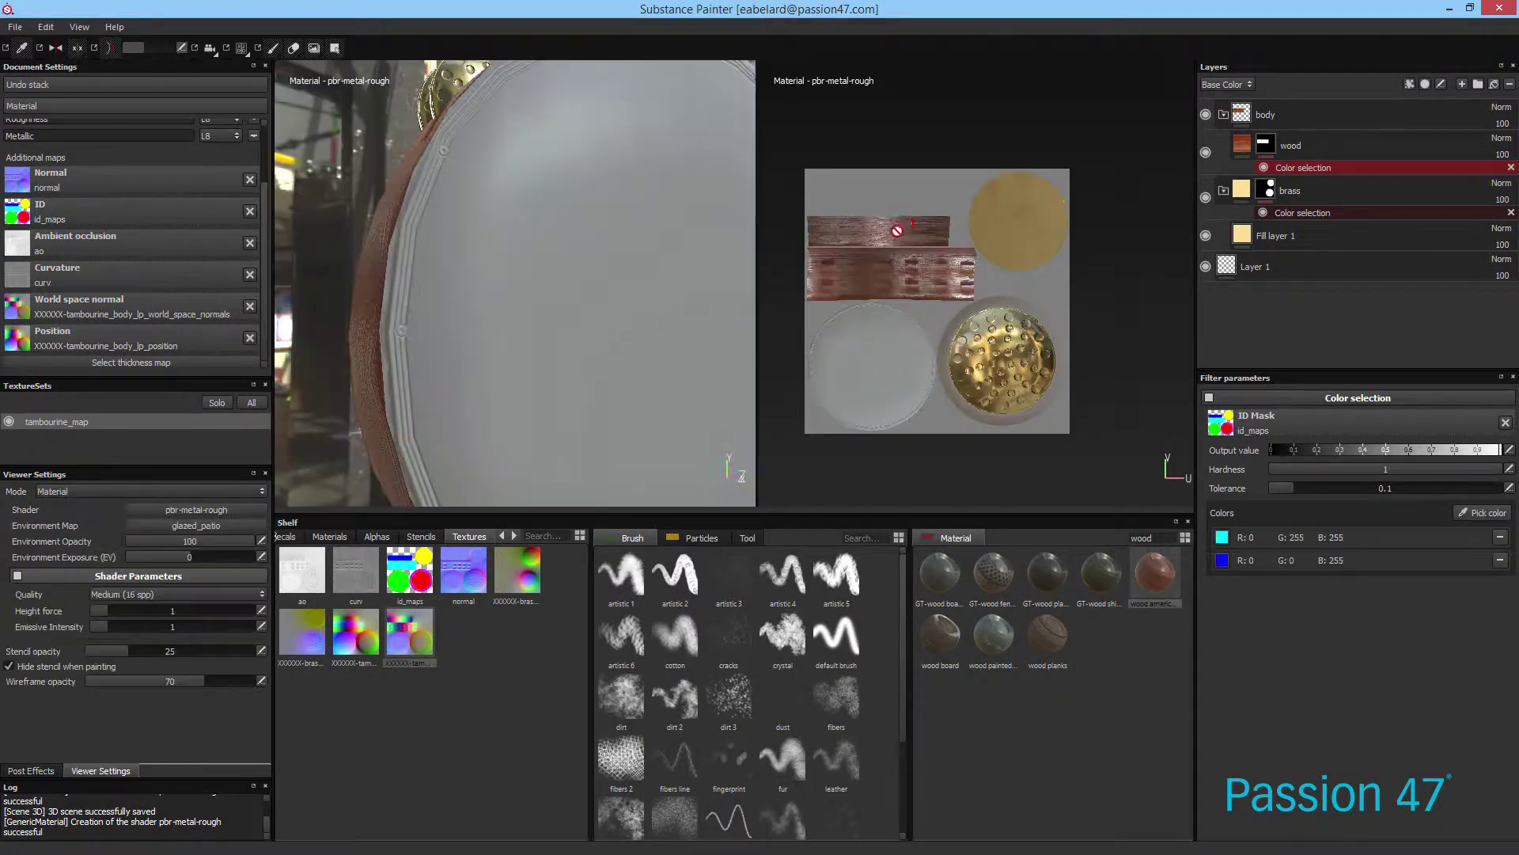
alt+drag(400, 312, 376, 194)
alt+drag(564, 265, 407, 17)
alt+drag(563, 313, 583, 332)
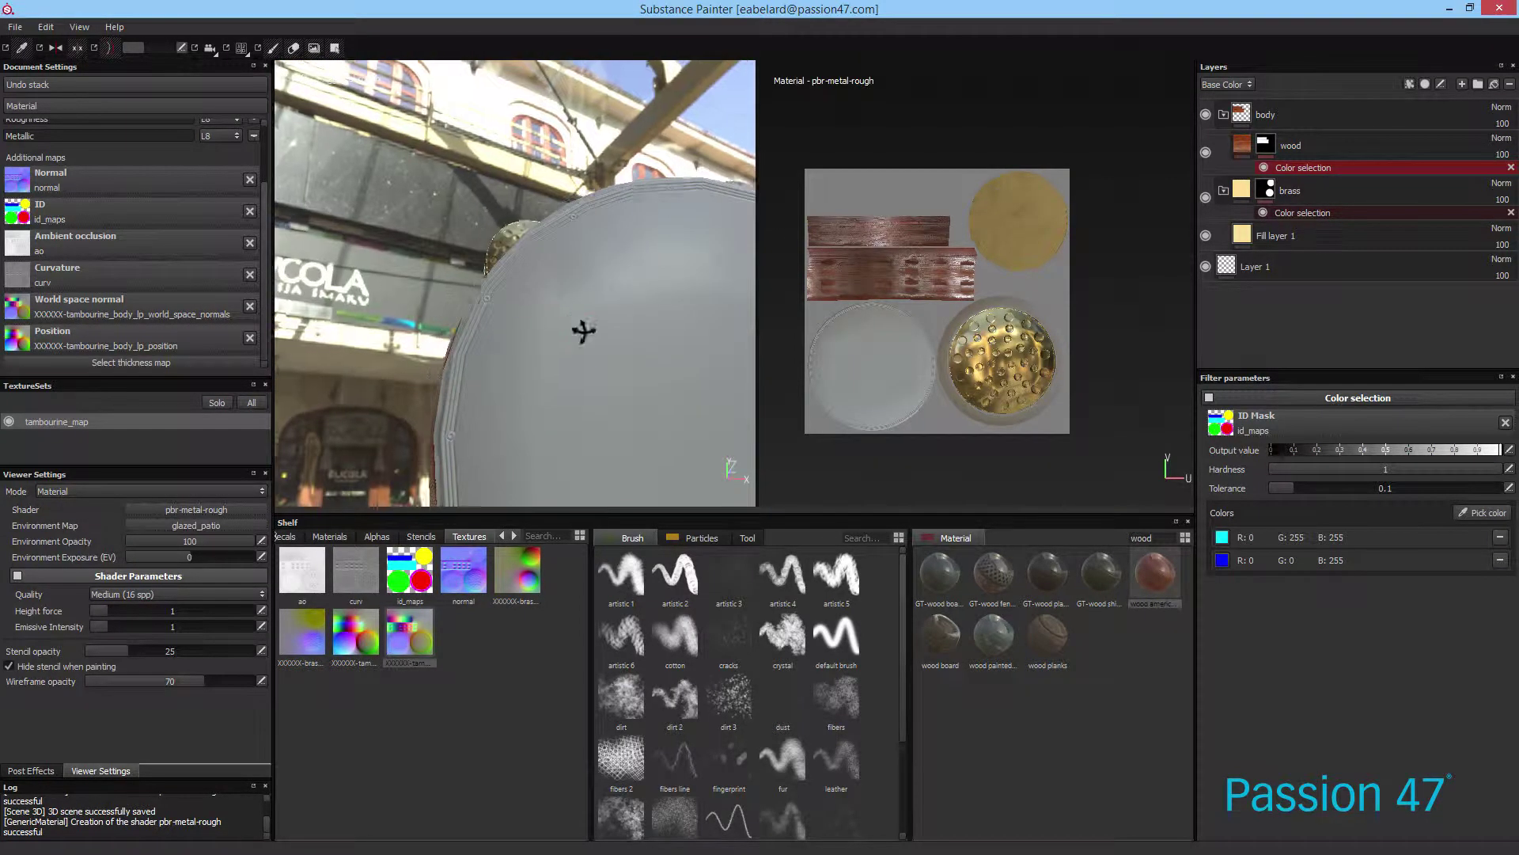
Step: Examine the tambourine's drumhead, stitched rim and wooden frame on the model and in the UV layout
alt+middle_drag(583, 333, 586, 163)
alt+right_drag(586, 163, 454, 21)
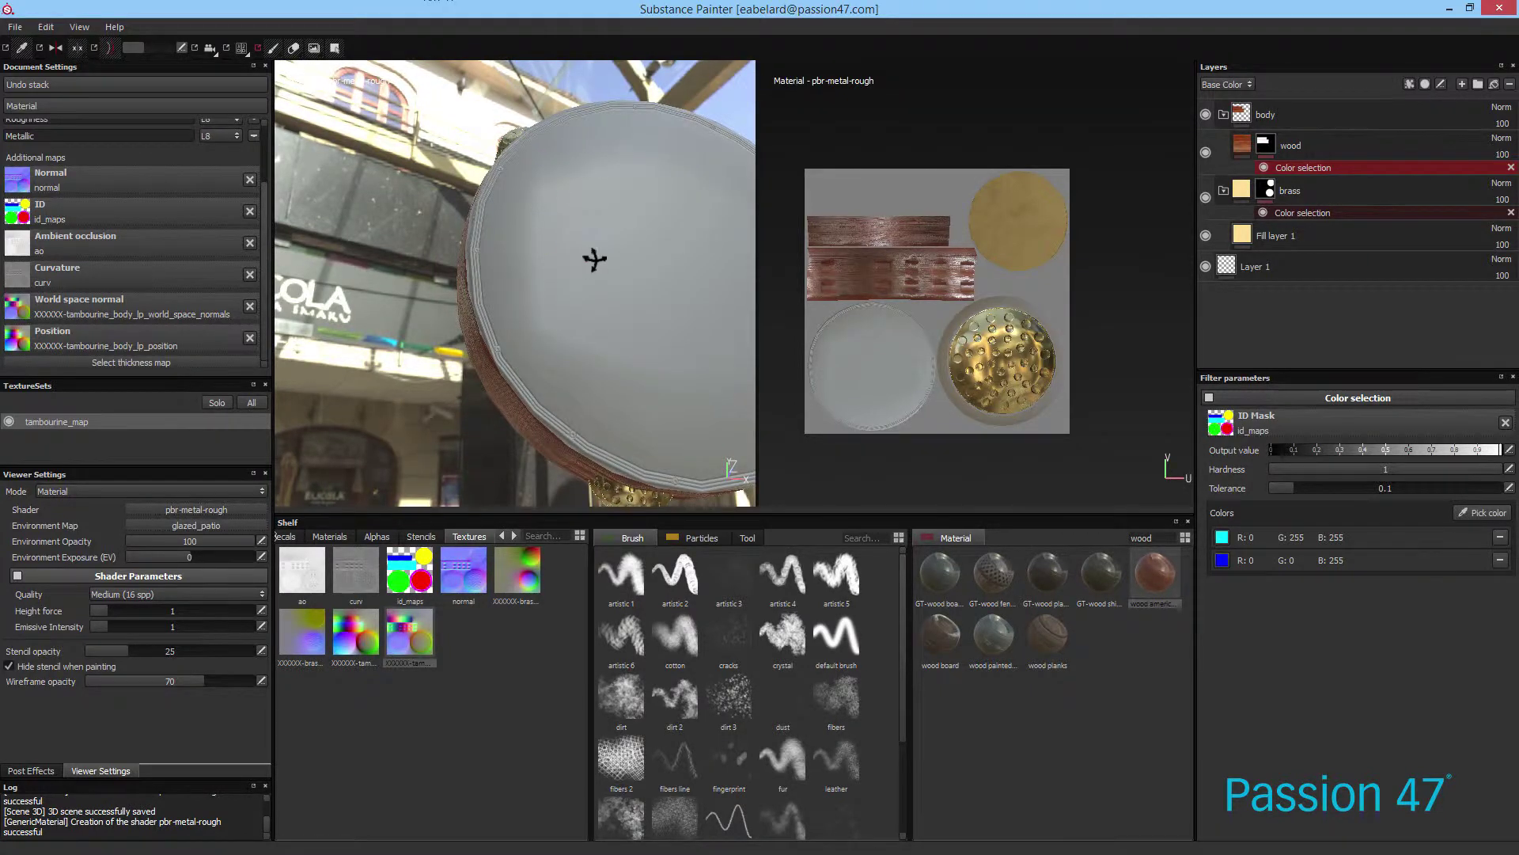
alt+drag(593, 260, 619, 306)
scroll(882, 353, up, 6)
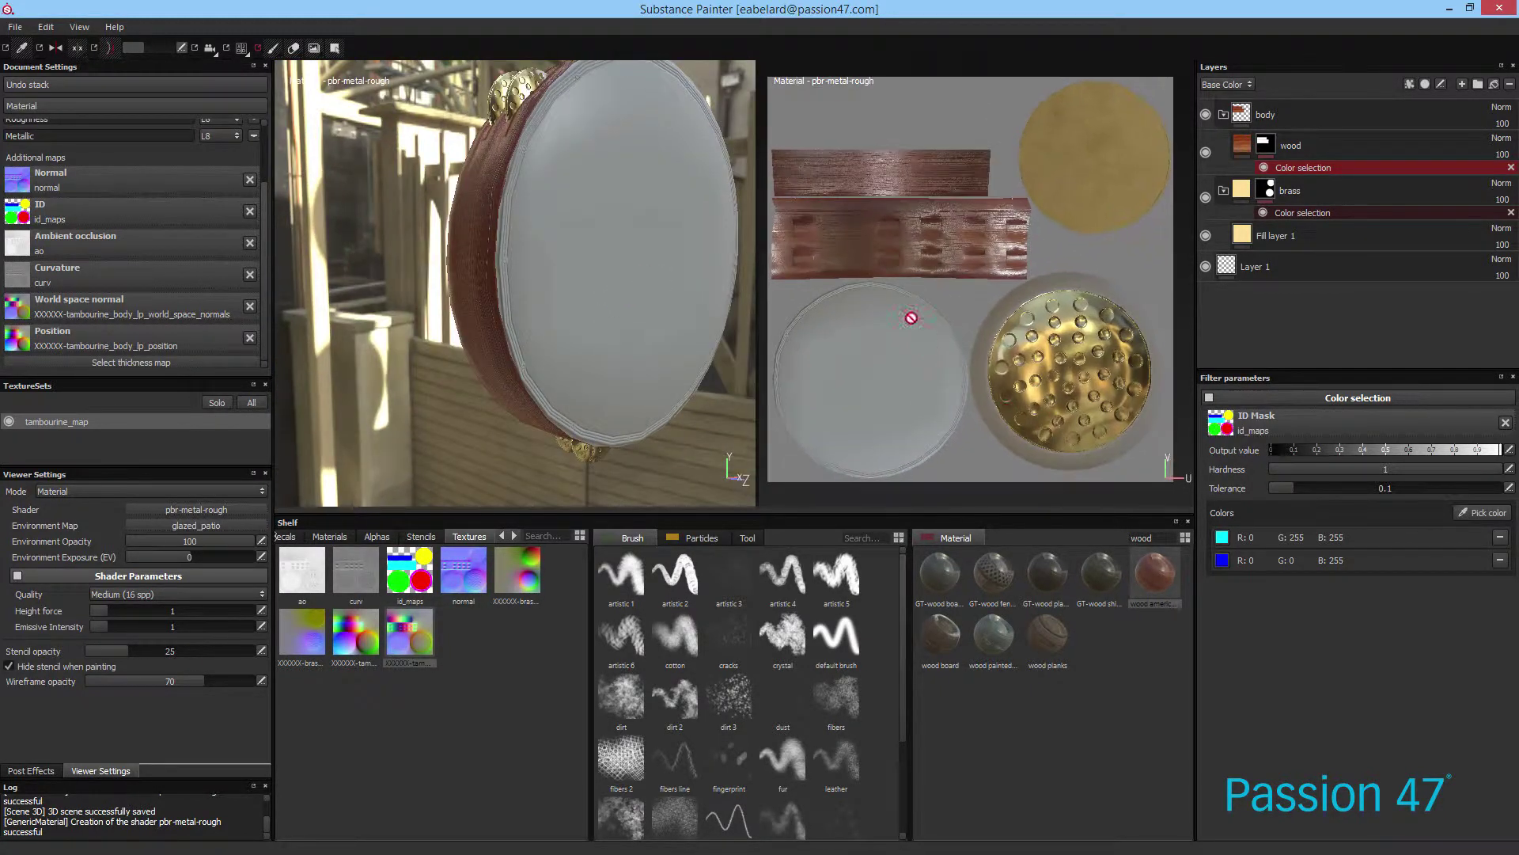
scroll(997, 197, up, 4)
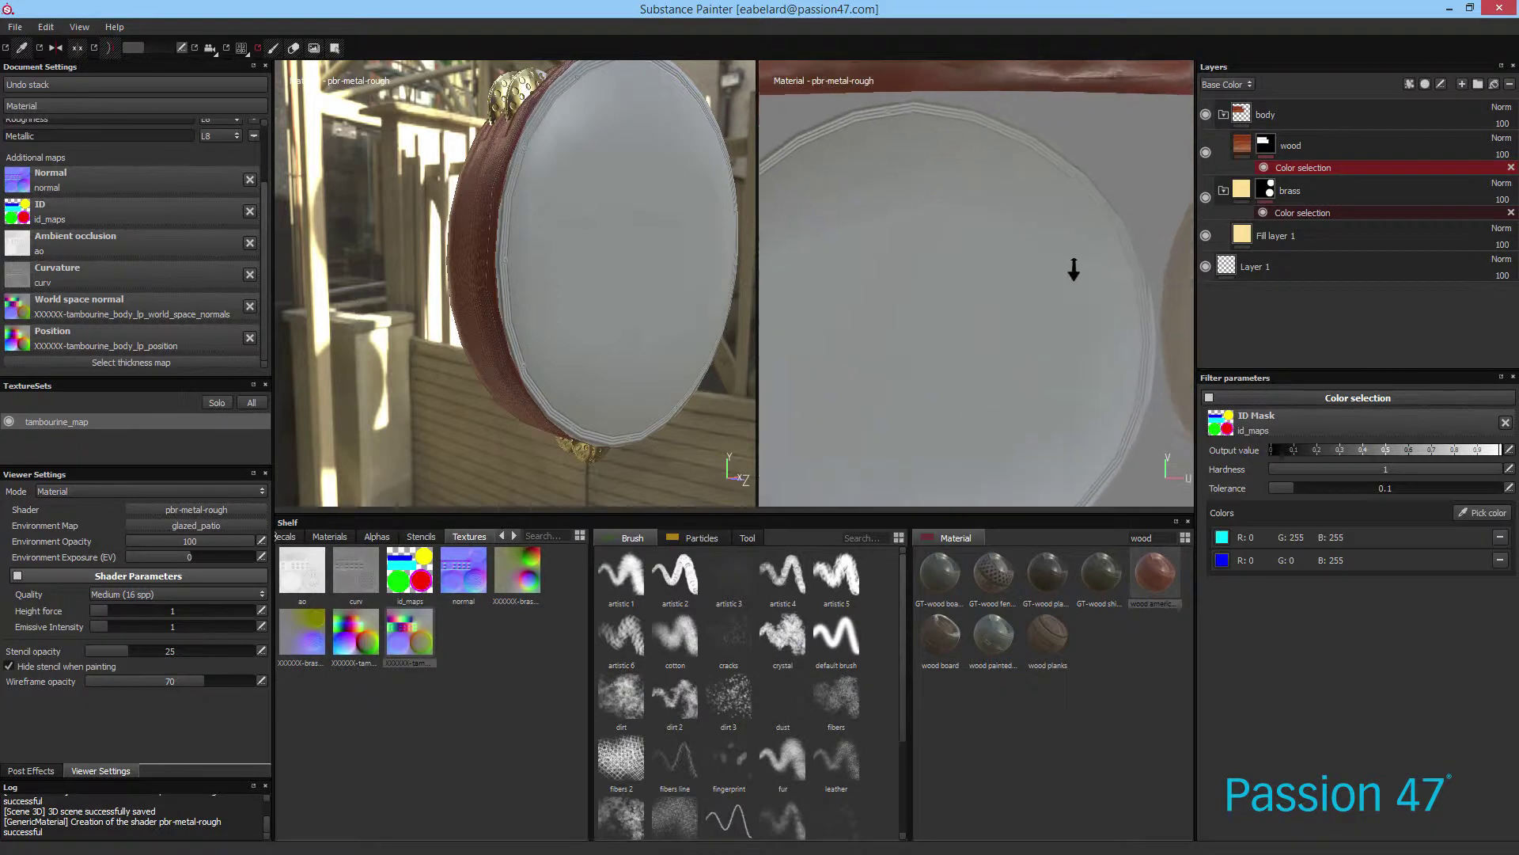
alt+right_drag(824, 189, 974, 240)
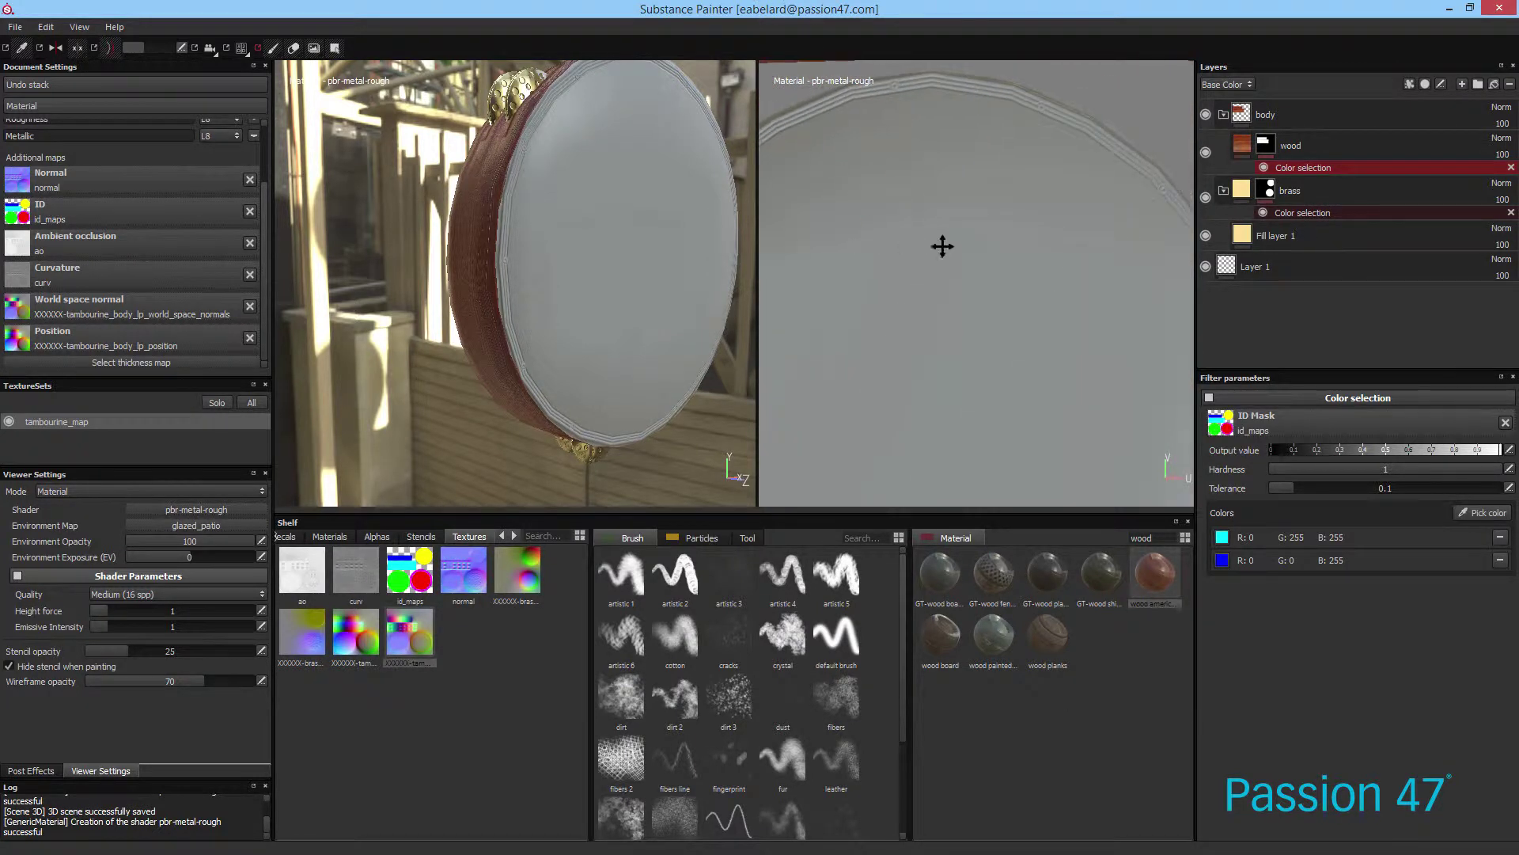
alt+middle_drag(943, 245, 1029, 273)
alt+right_drag(899, 244, 855, 210)
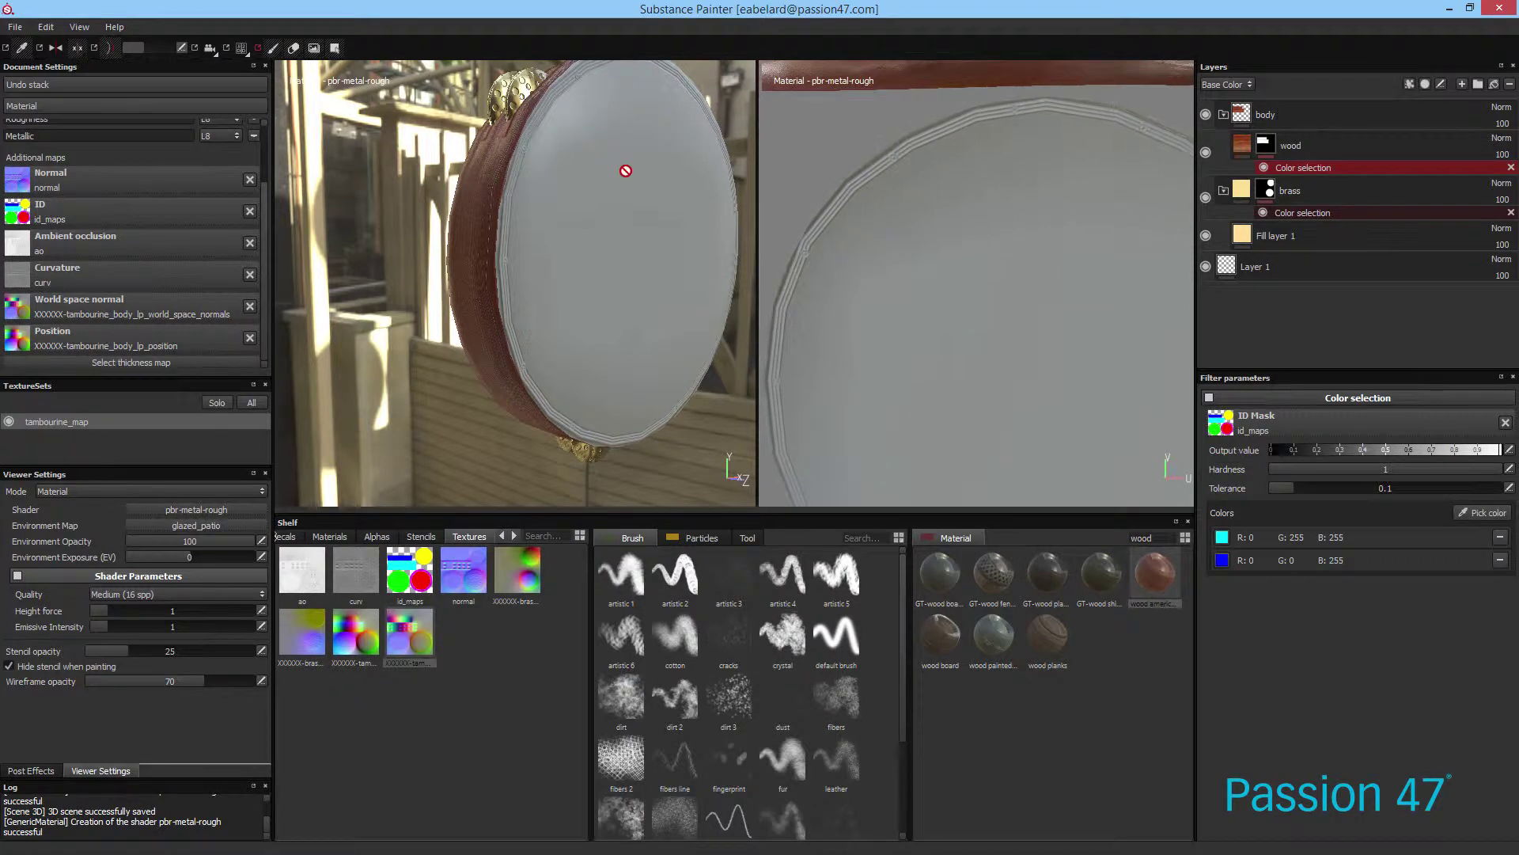
alt+drag(625, 170, 631, 147)
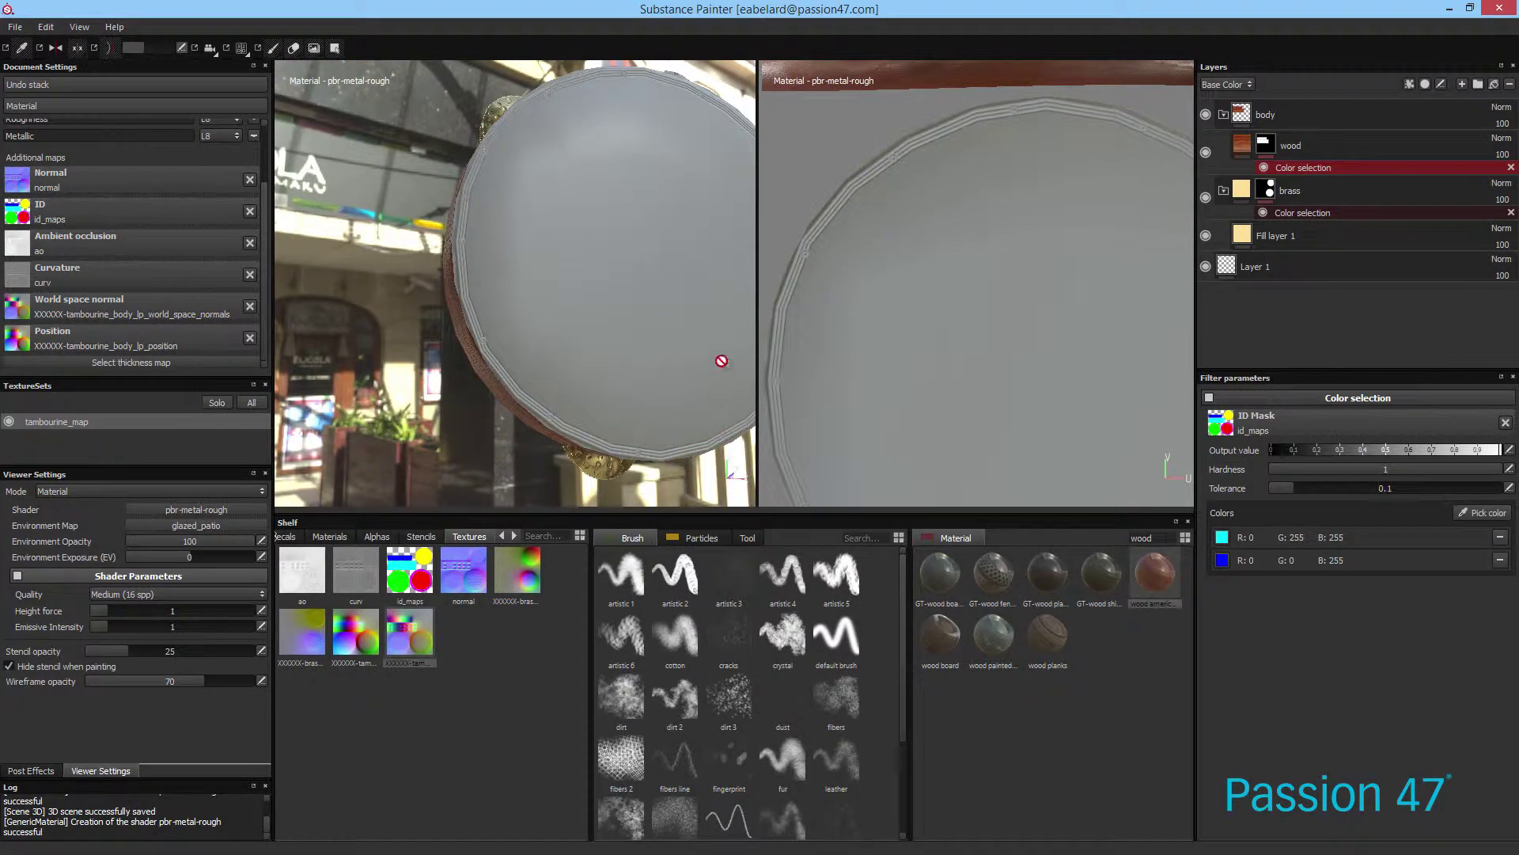
alt+drag(685, 286, 538, 332)
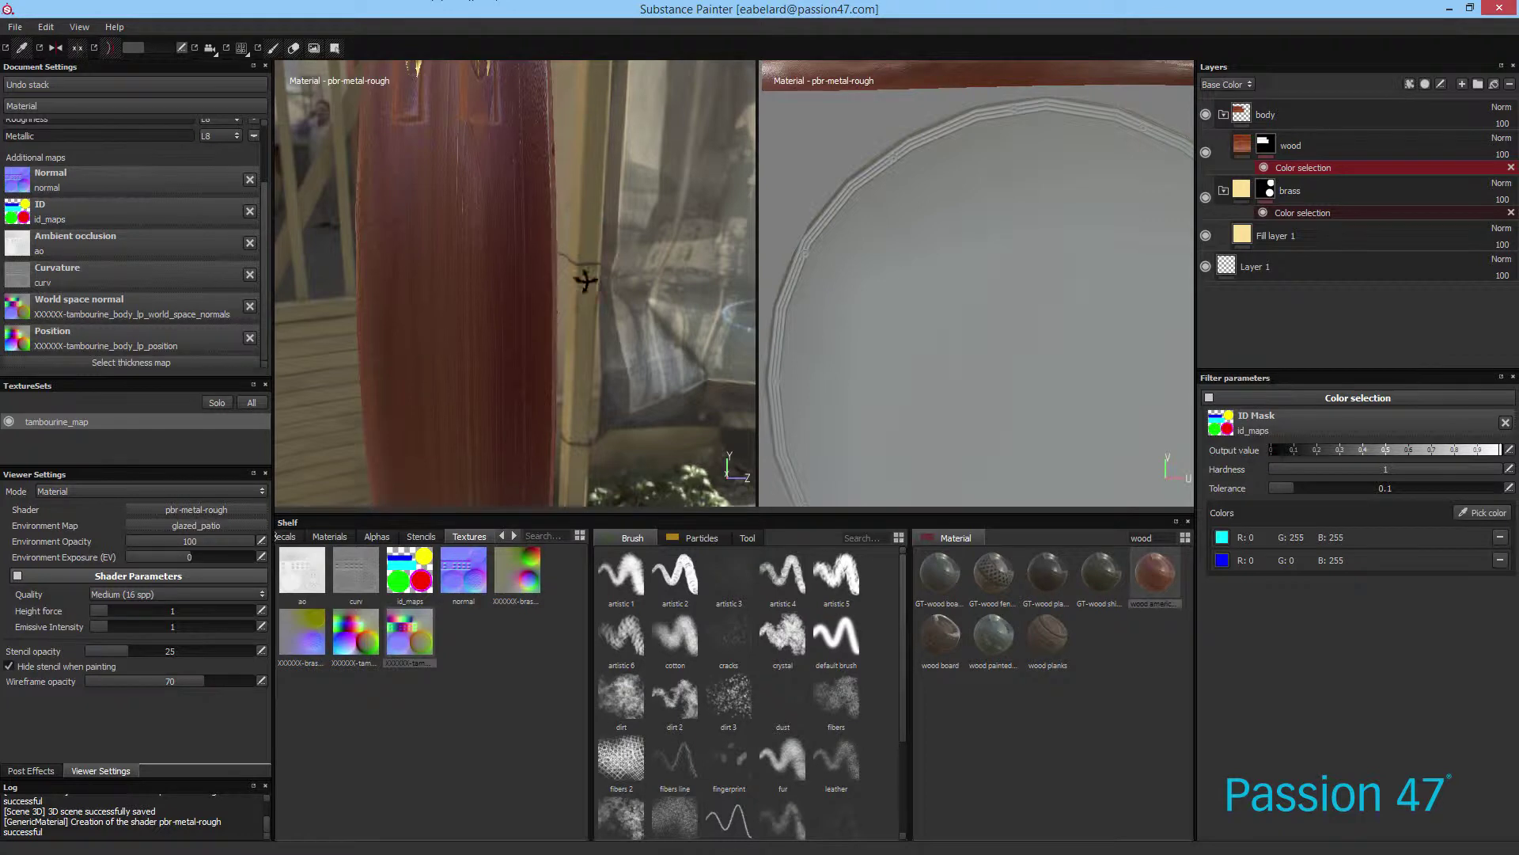
alt+drag(585, 280, 446, 285)
alt+right_drag(551, 303, 412, 185)
alt+middle_drag(525, 261, 562, 277)
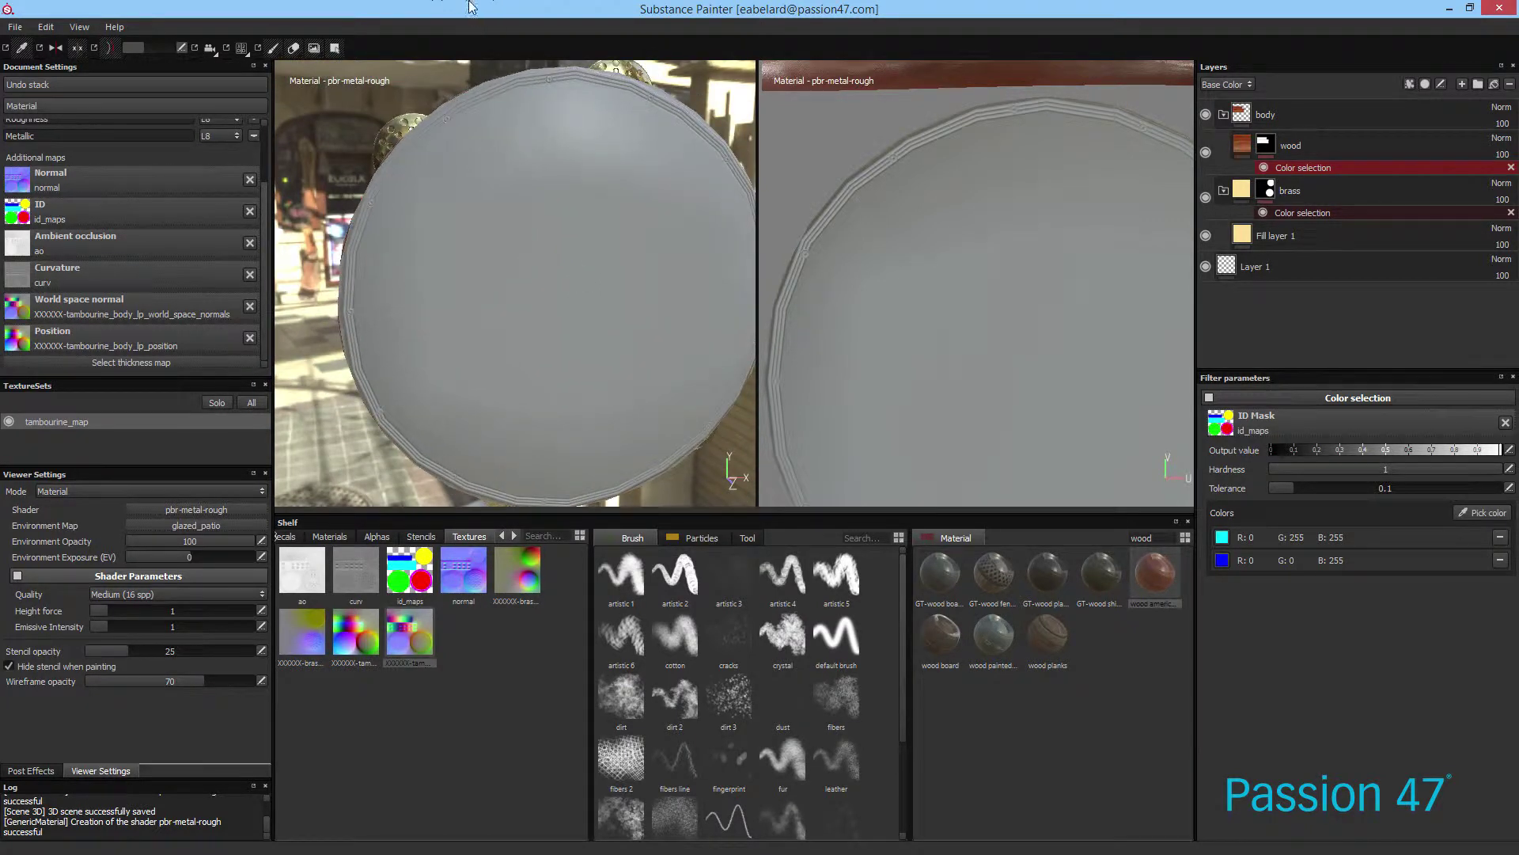
alt+drag(505, 215, 536, 190)
mouse_move(536, 190)
alt+right_down()
mouse_move(610, 330)
mouse_move(531, 187)
alt+right_up()
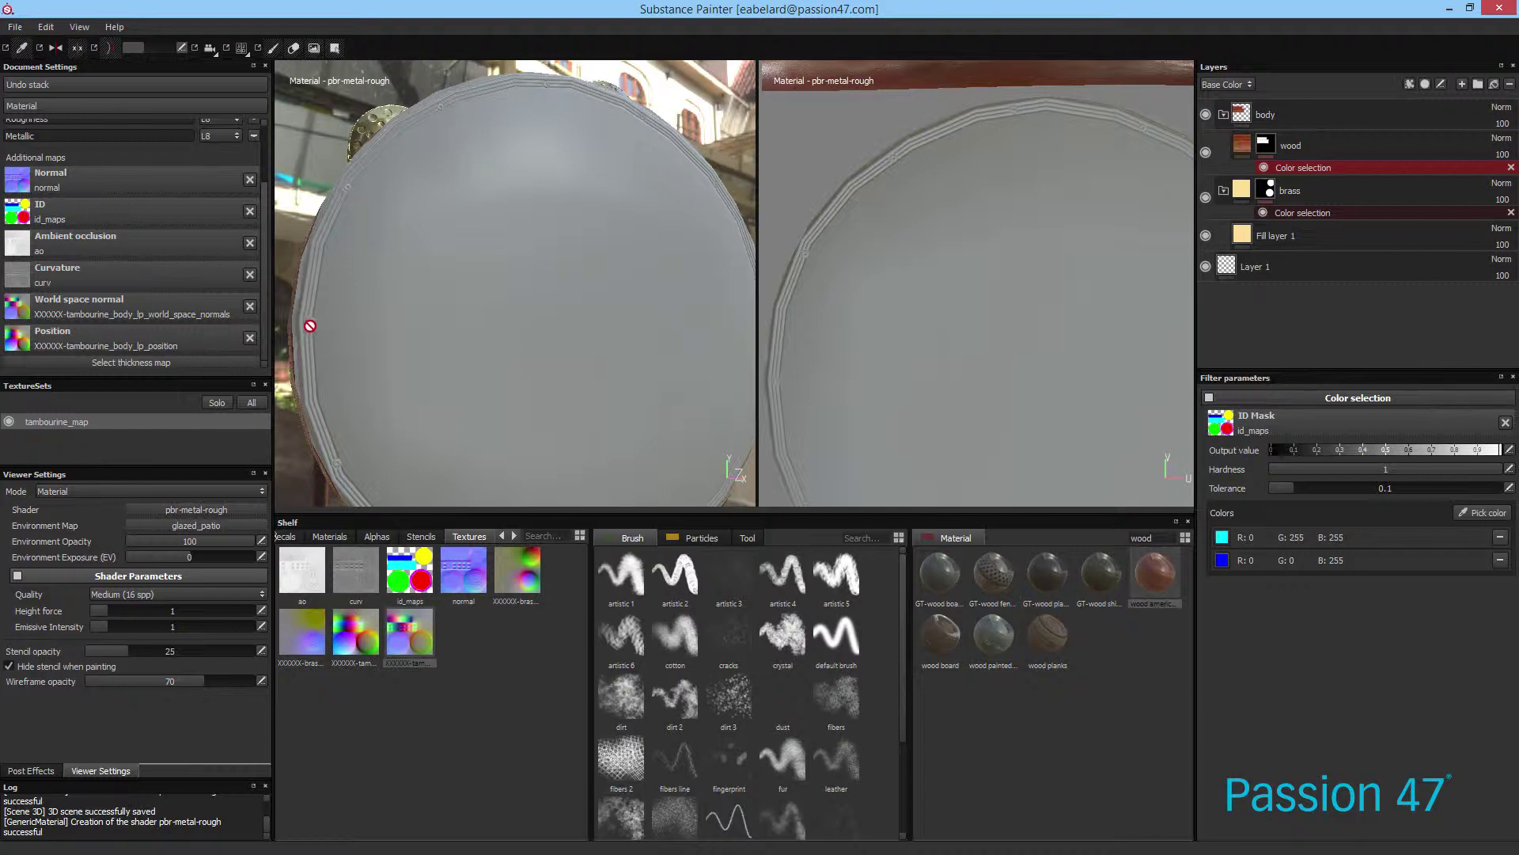
alt+right_drag(648, 396, 554, 221)
alt+middle_drag(554, 221, 555, 280)
alt+right_drag(1108, 340, 962, 202)
alt+middle_drag(1094, 265, 1026, 288)
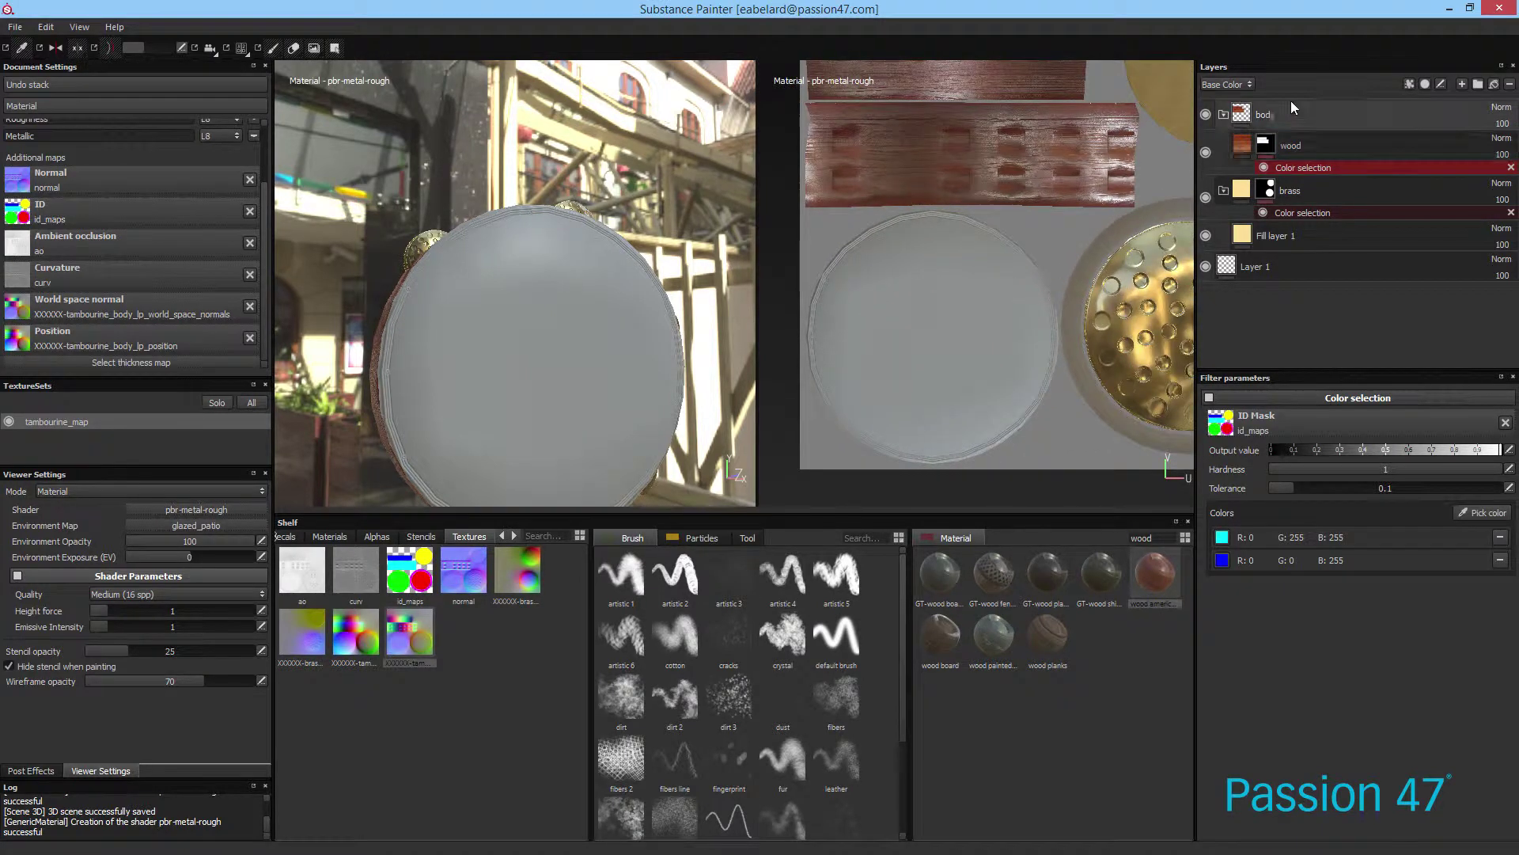
Step: Add a fill layer, place it inside the body folder below the wood layer, and name it cloath
click(1276, 120)
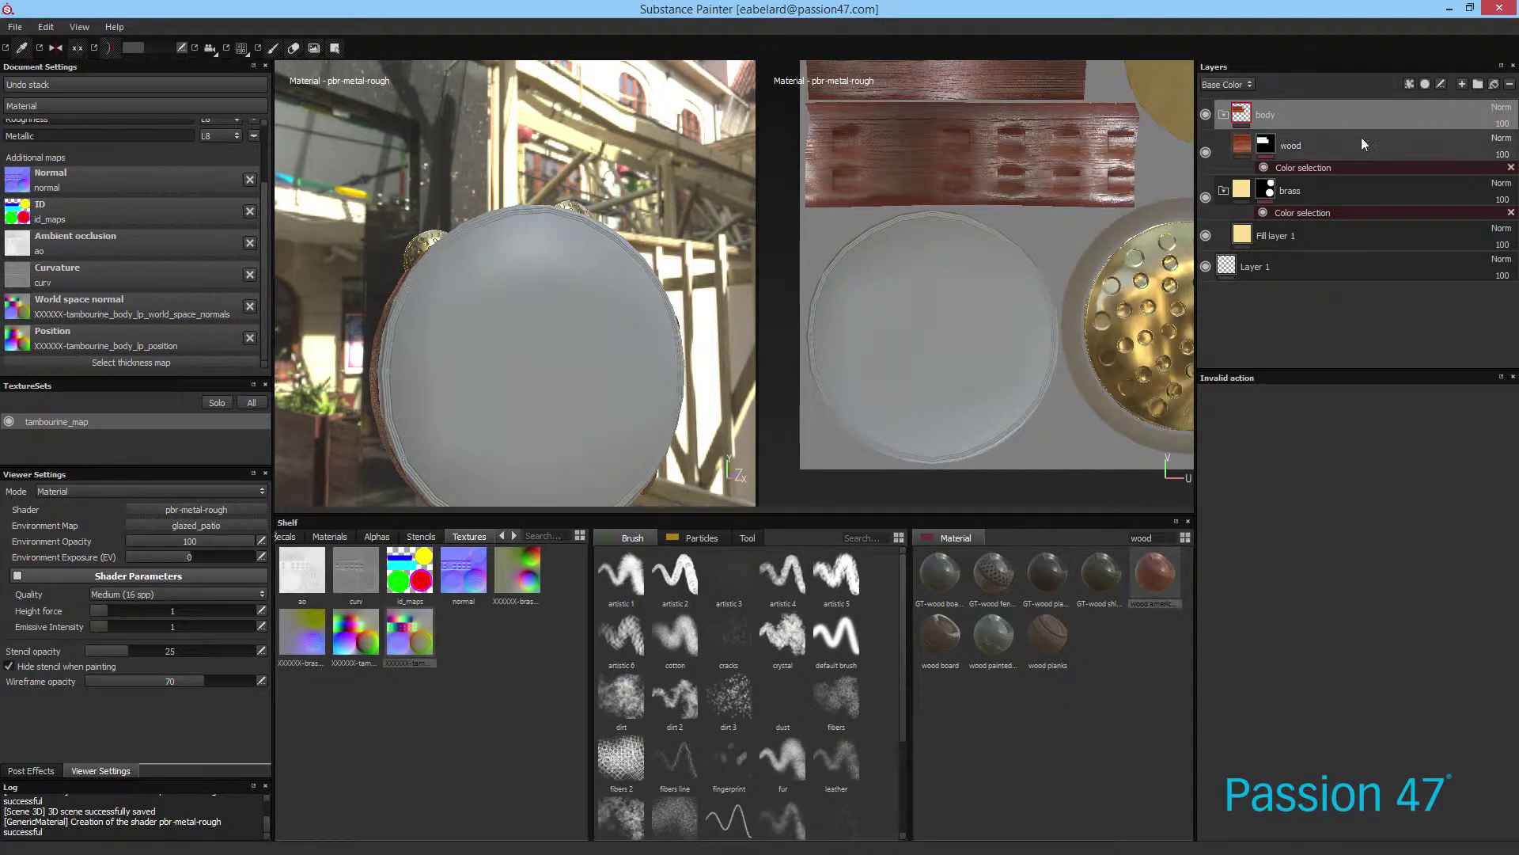
click(1495, 86)
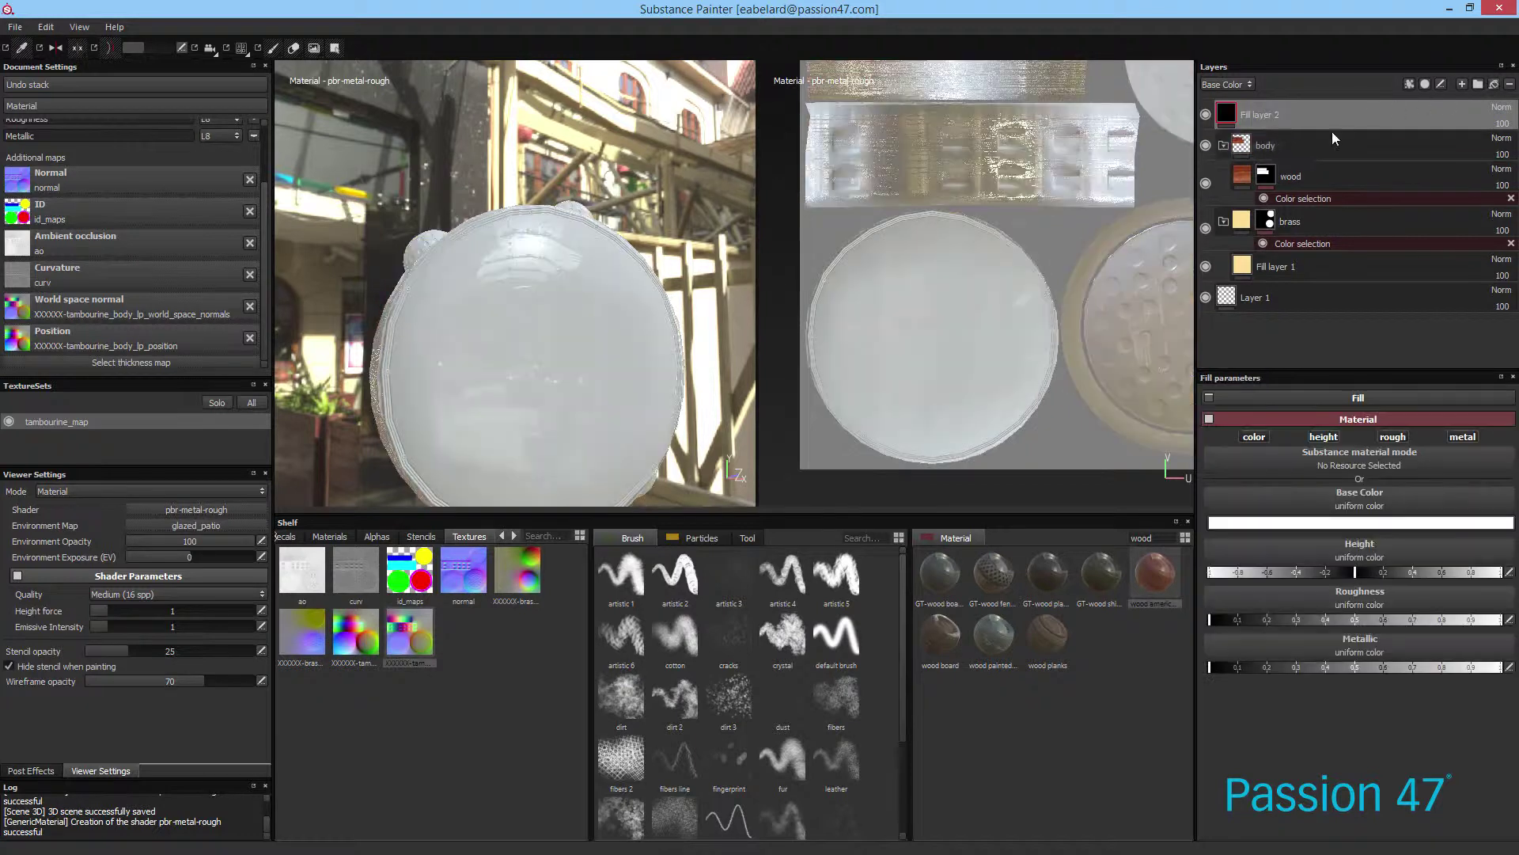
drag(1275, 121, 1290, 151)
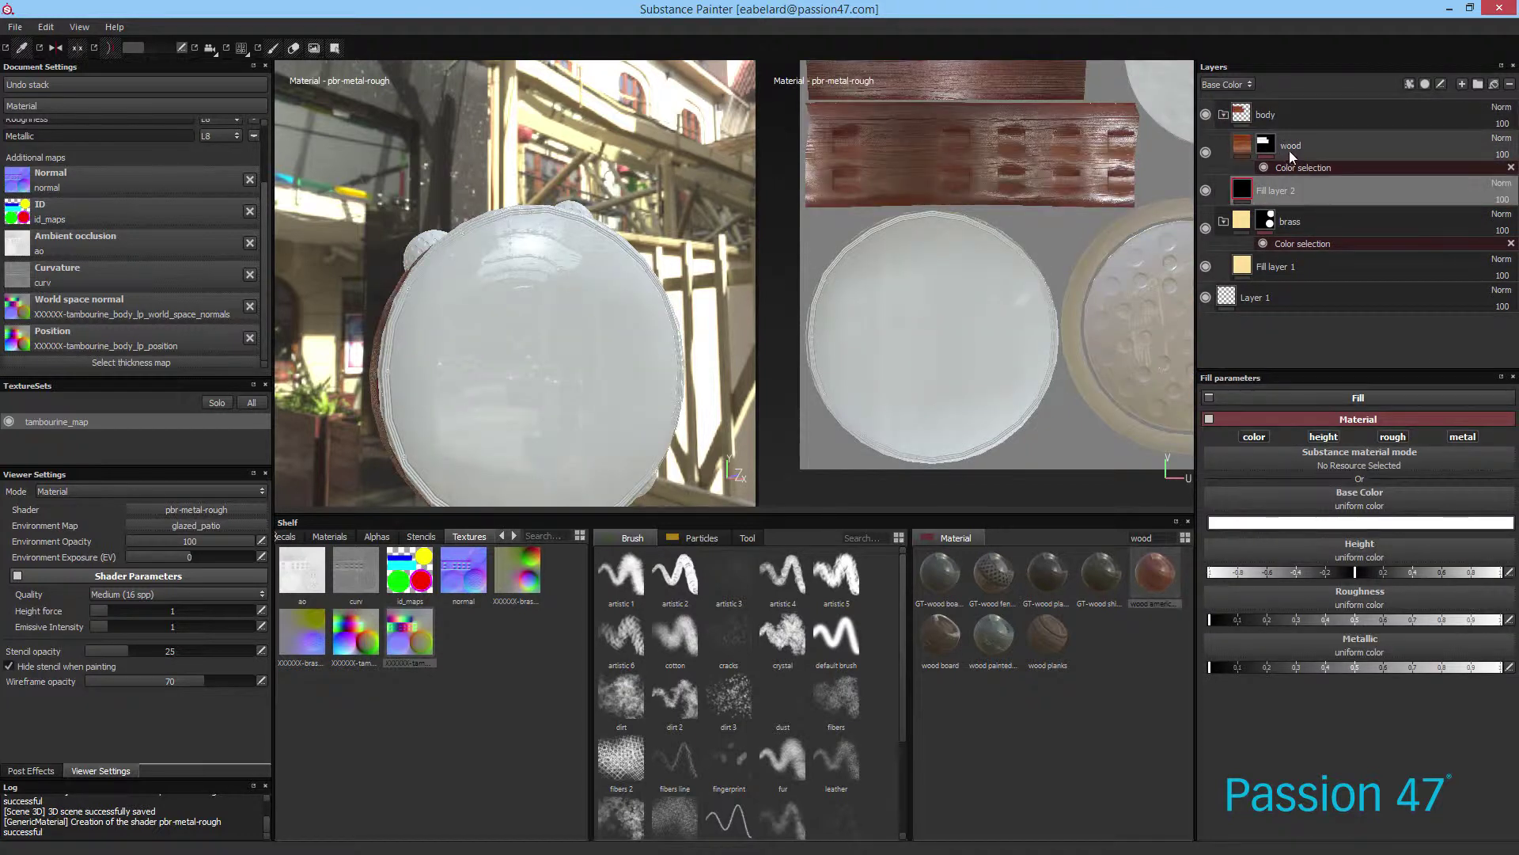
double_click(1287, 193)
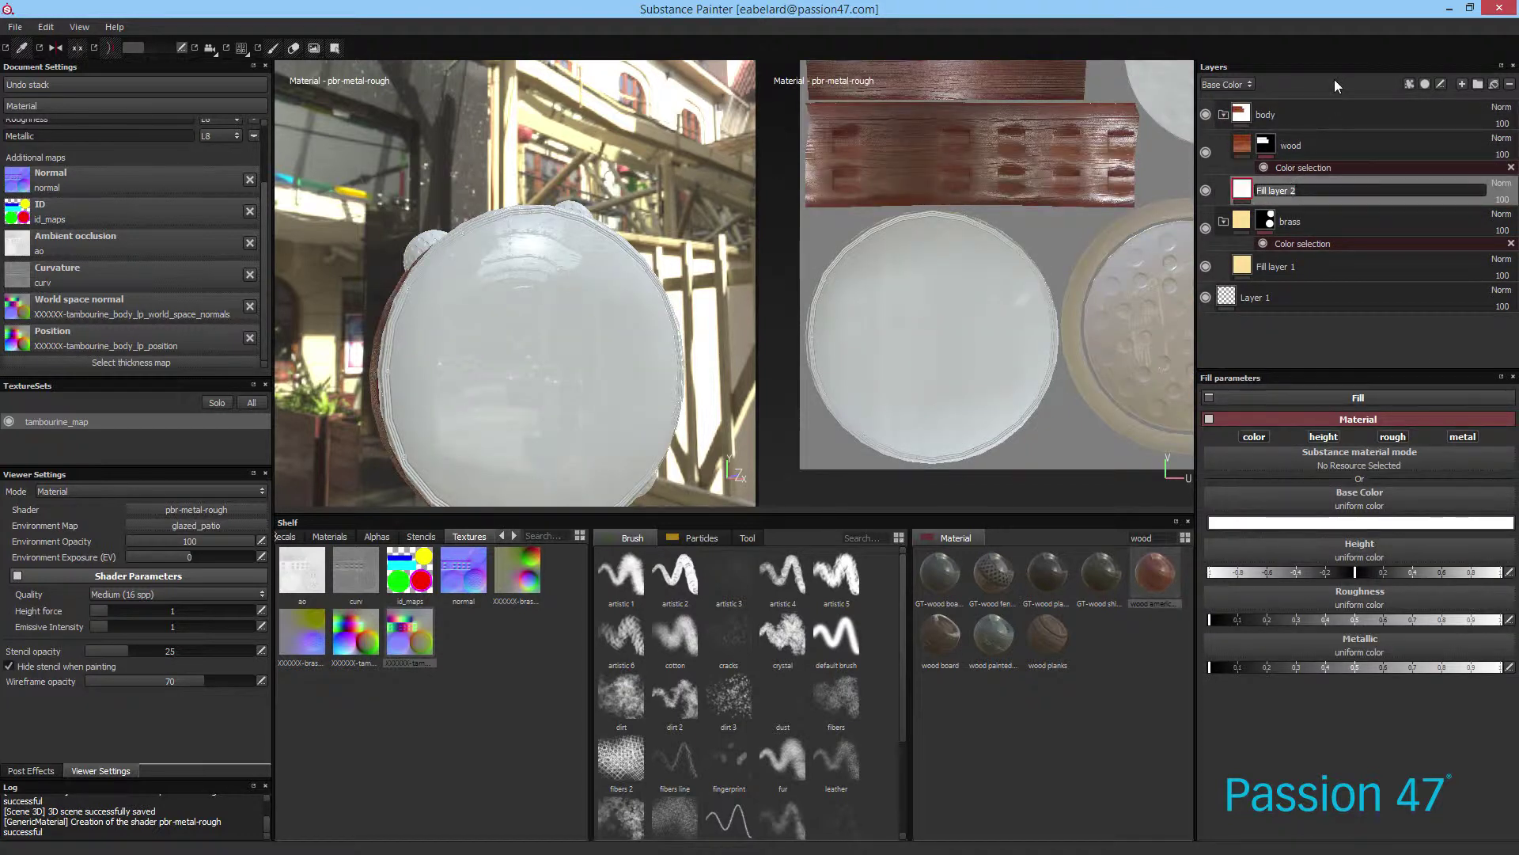
text(cloath)
key(Return)
Step: Replace the material search term with fabric
drag(1167, 539, 1108, 533)
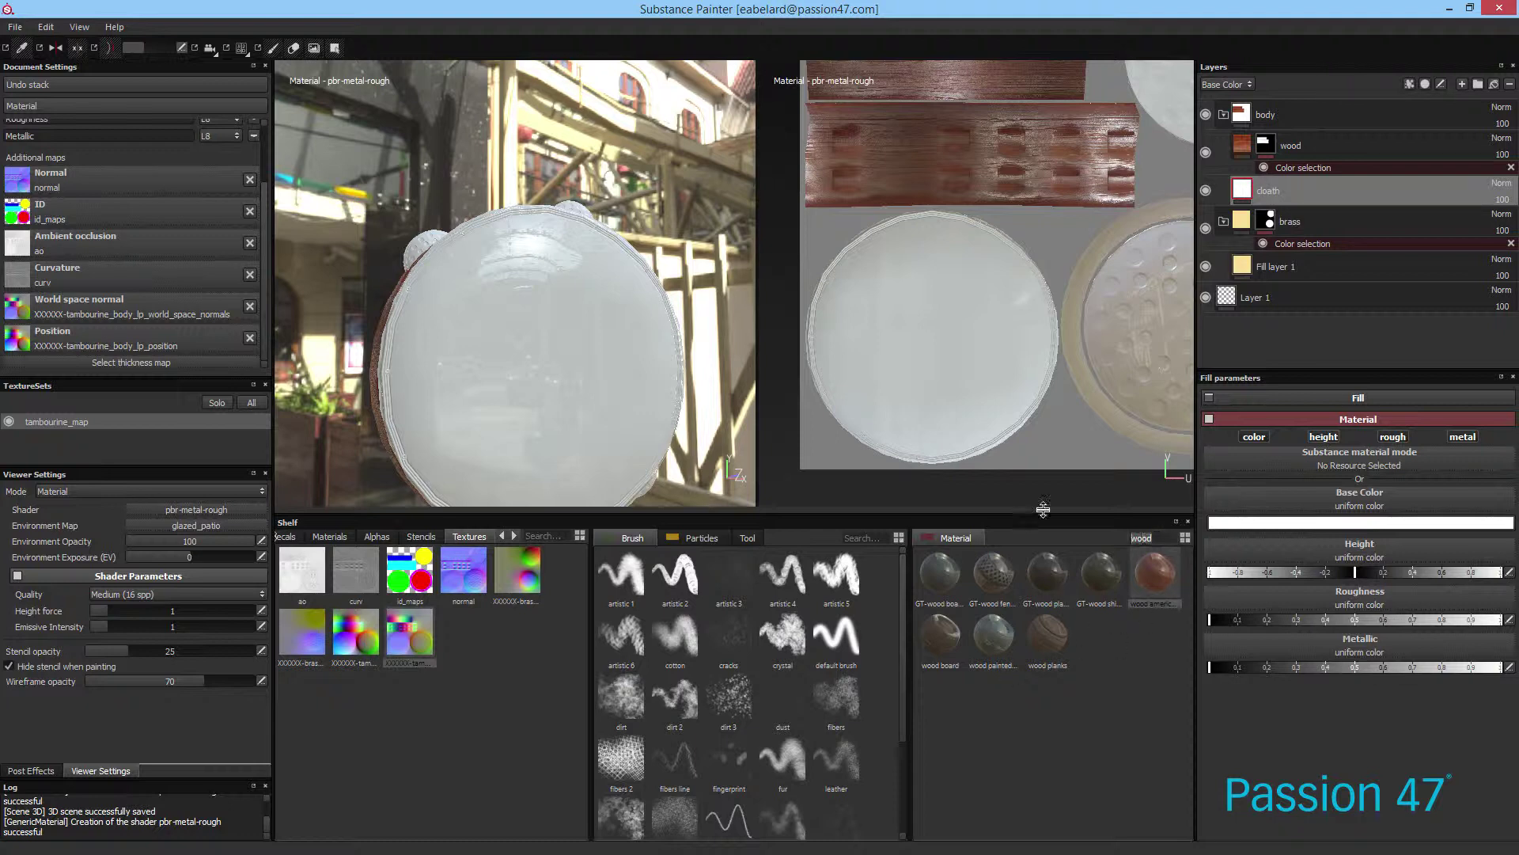
key(f)
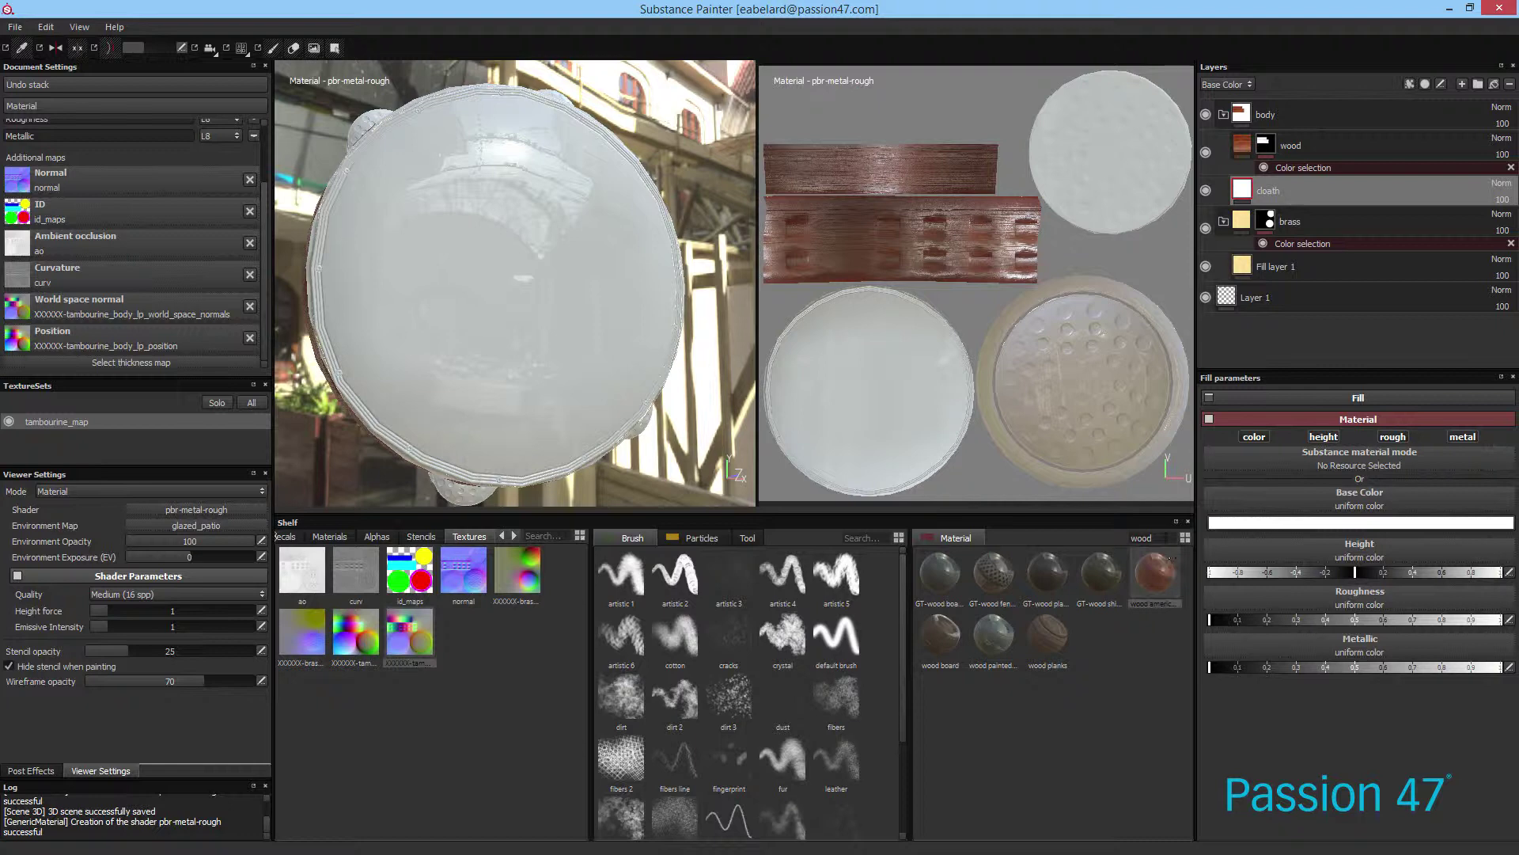
key(BackSpace)
key(BackSpace)
key(BackSpace)
key(BackSpace)
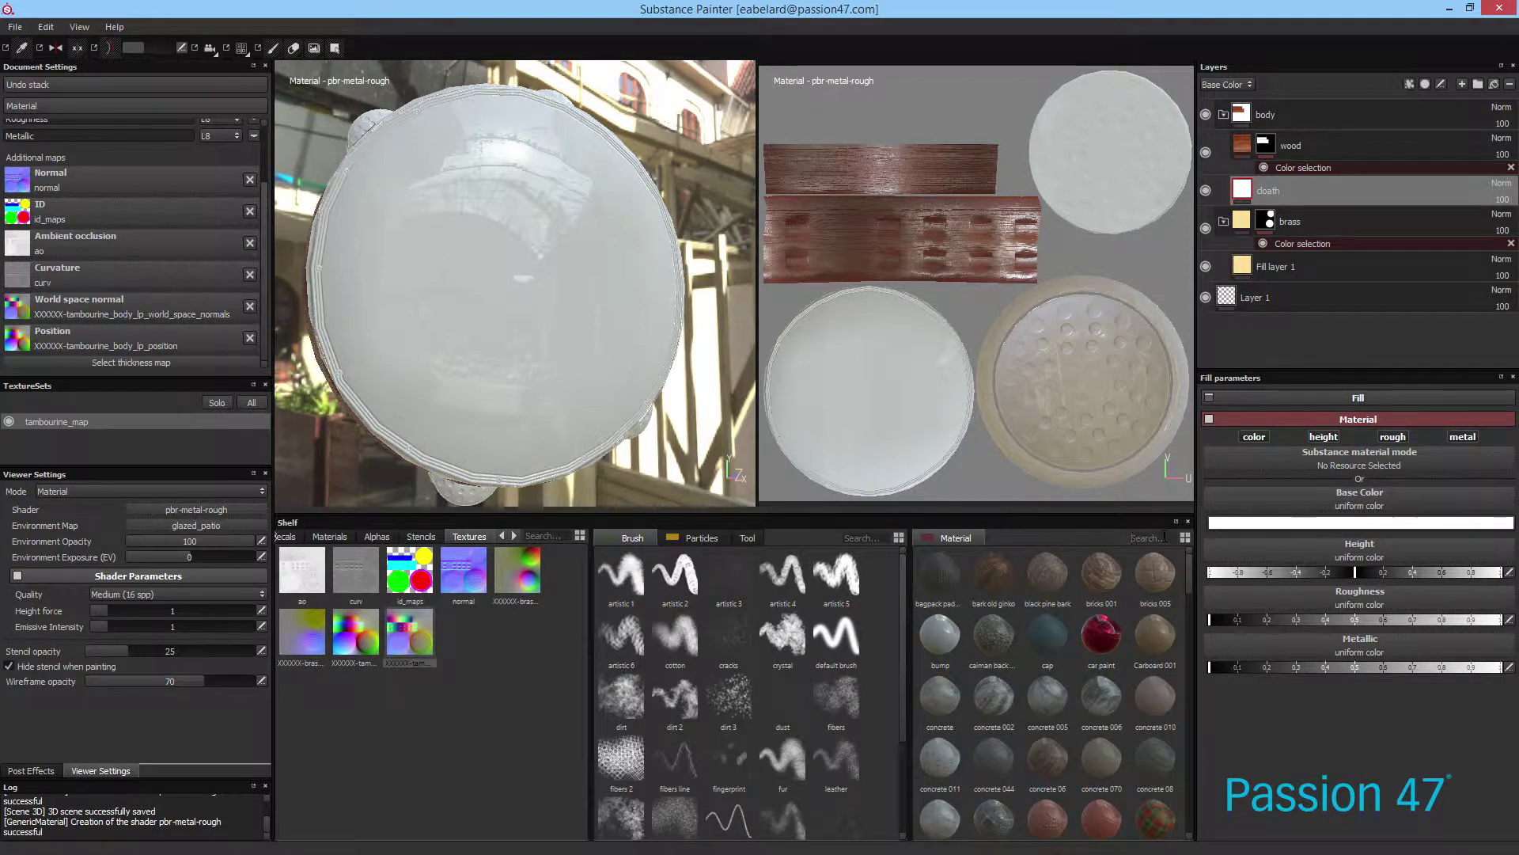
text(f)
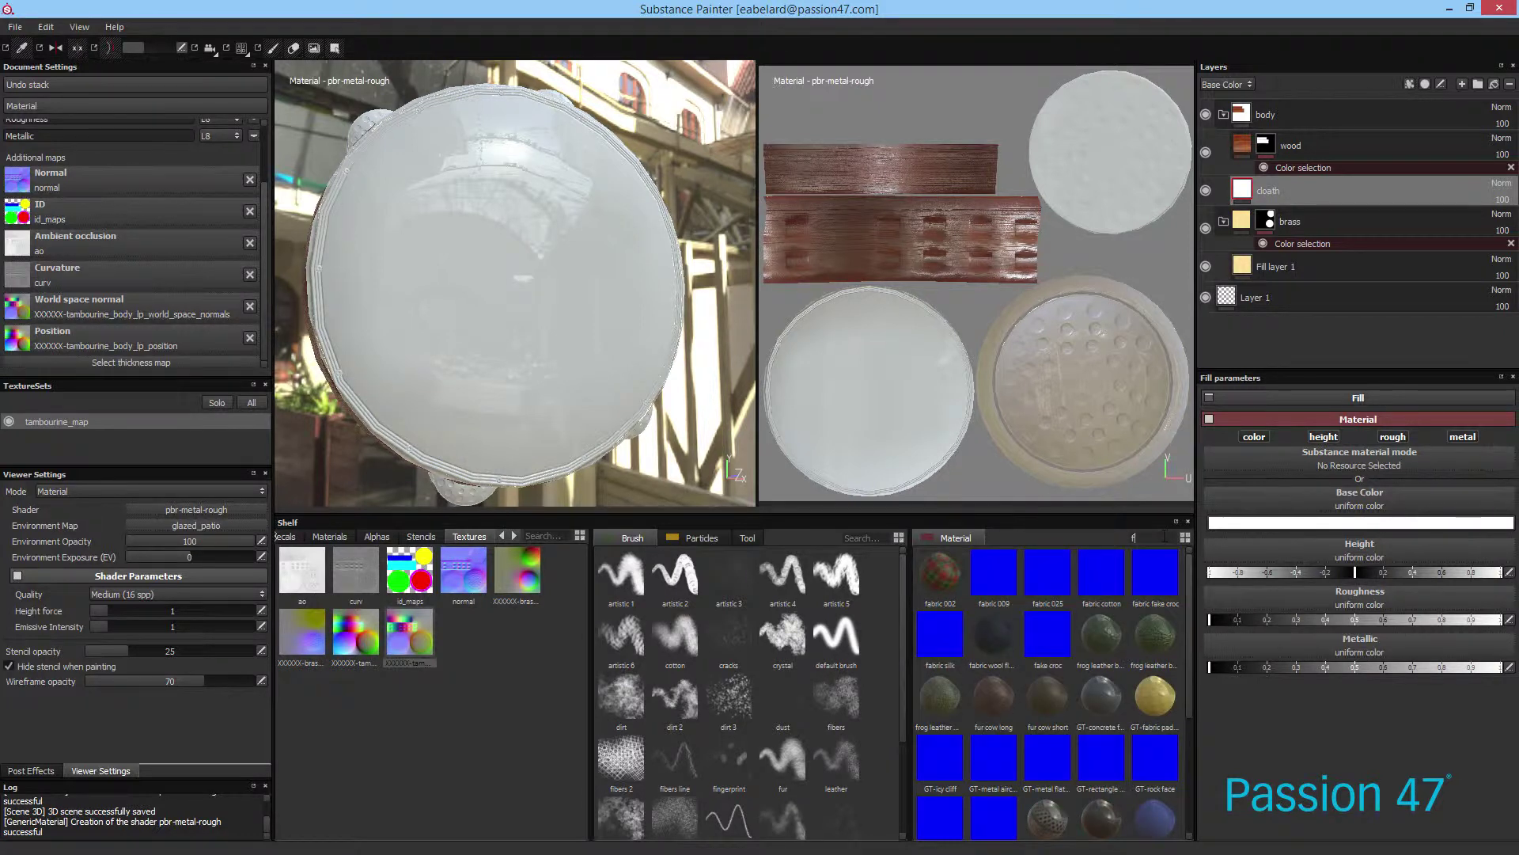
text(abric)
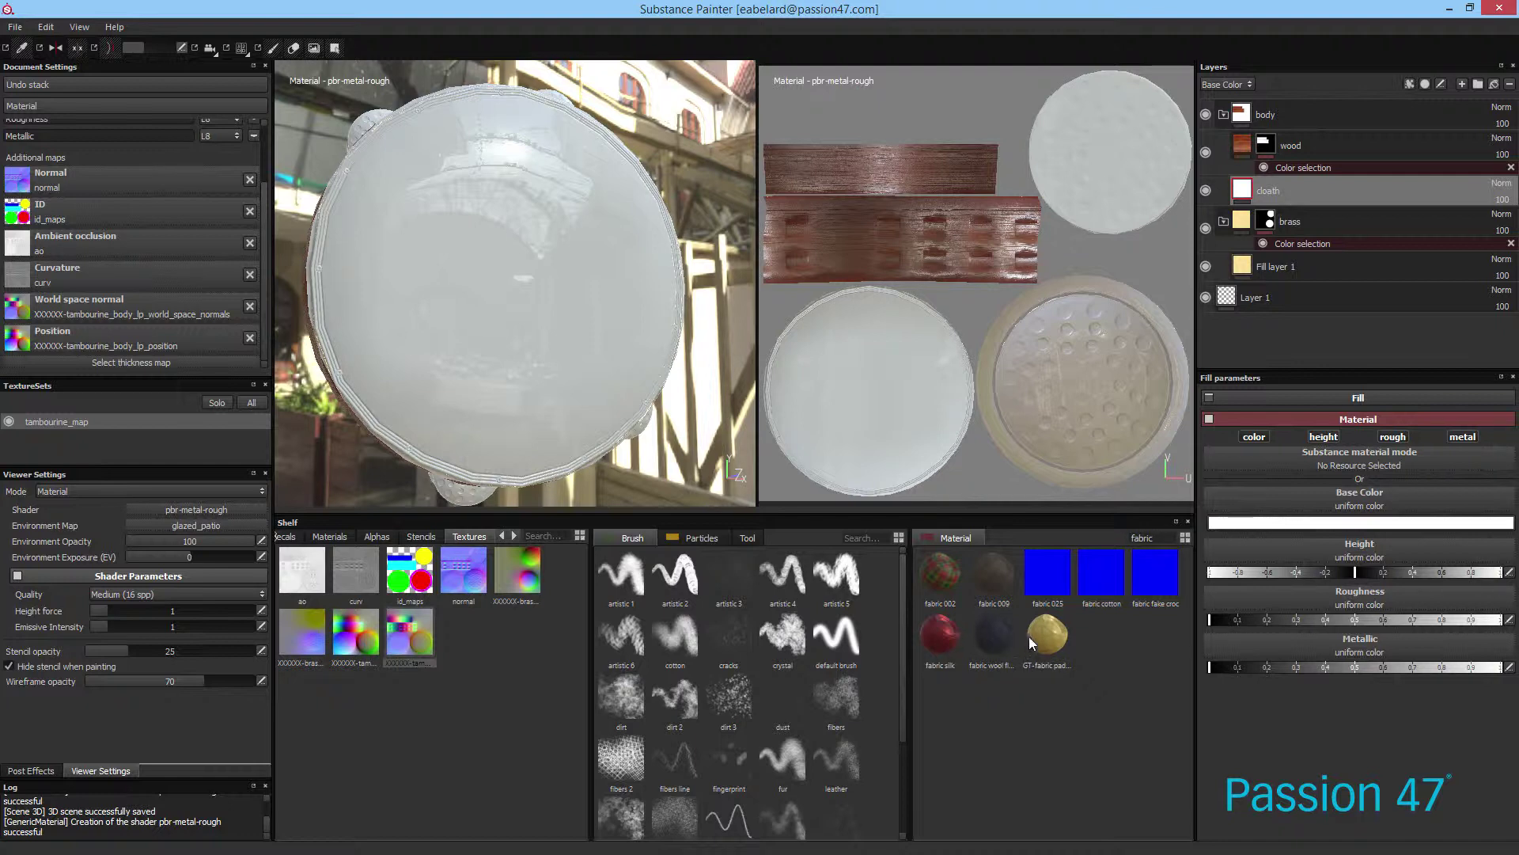
Step: Try the silk and fluffy wool fabrics on the cloath layer, and apply fabric cotton
click(946, 637)
mouse_move(969, 641)
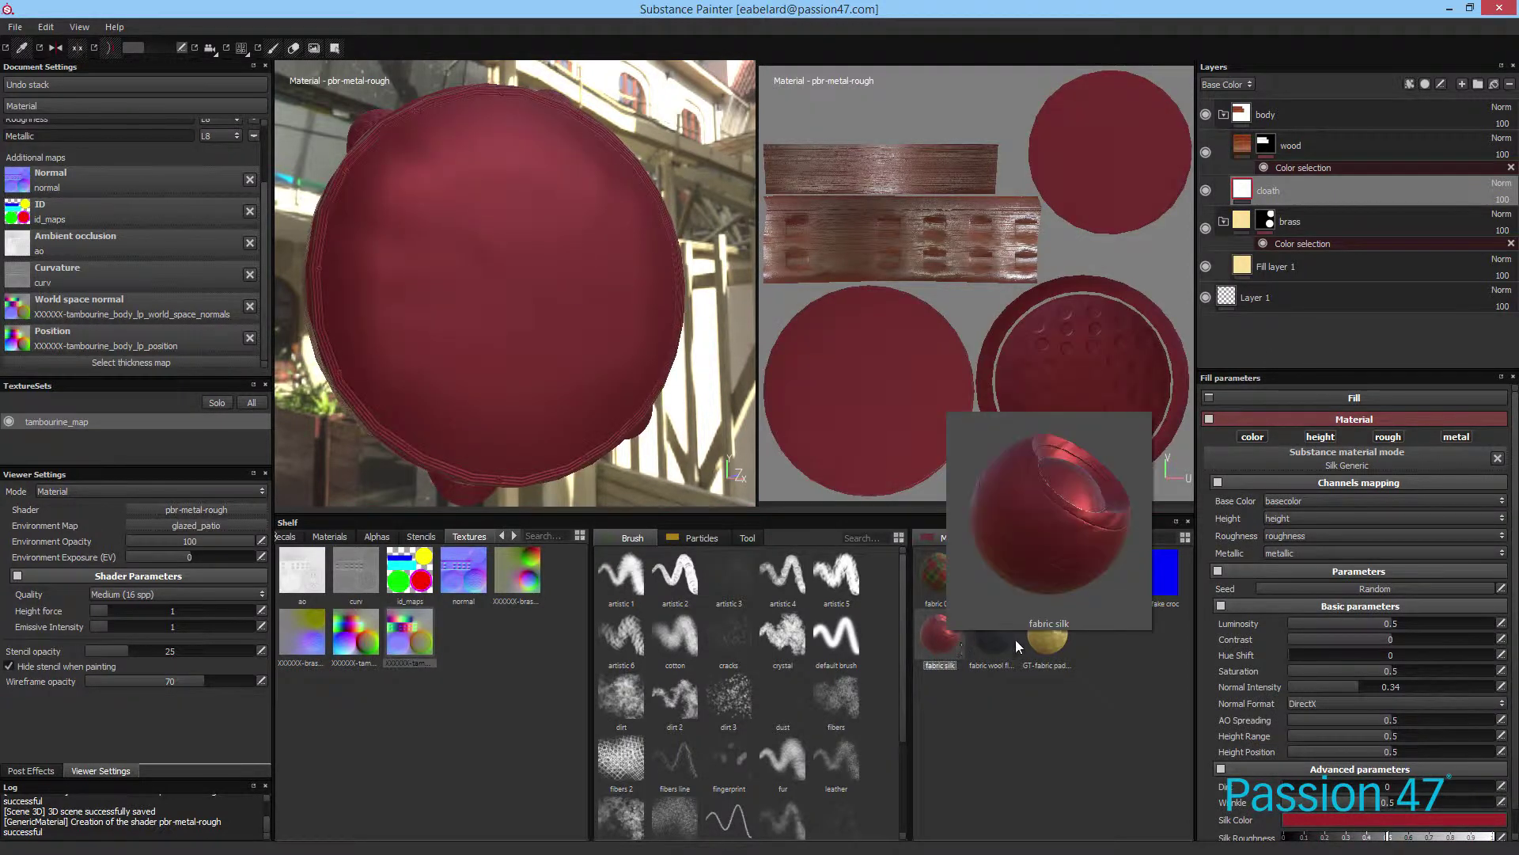
click(997, 638)
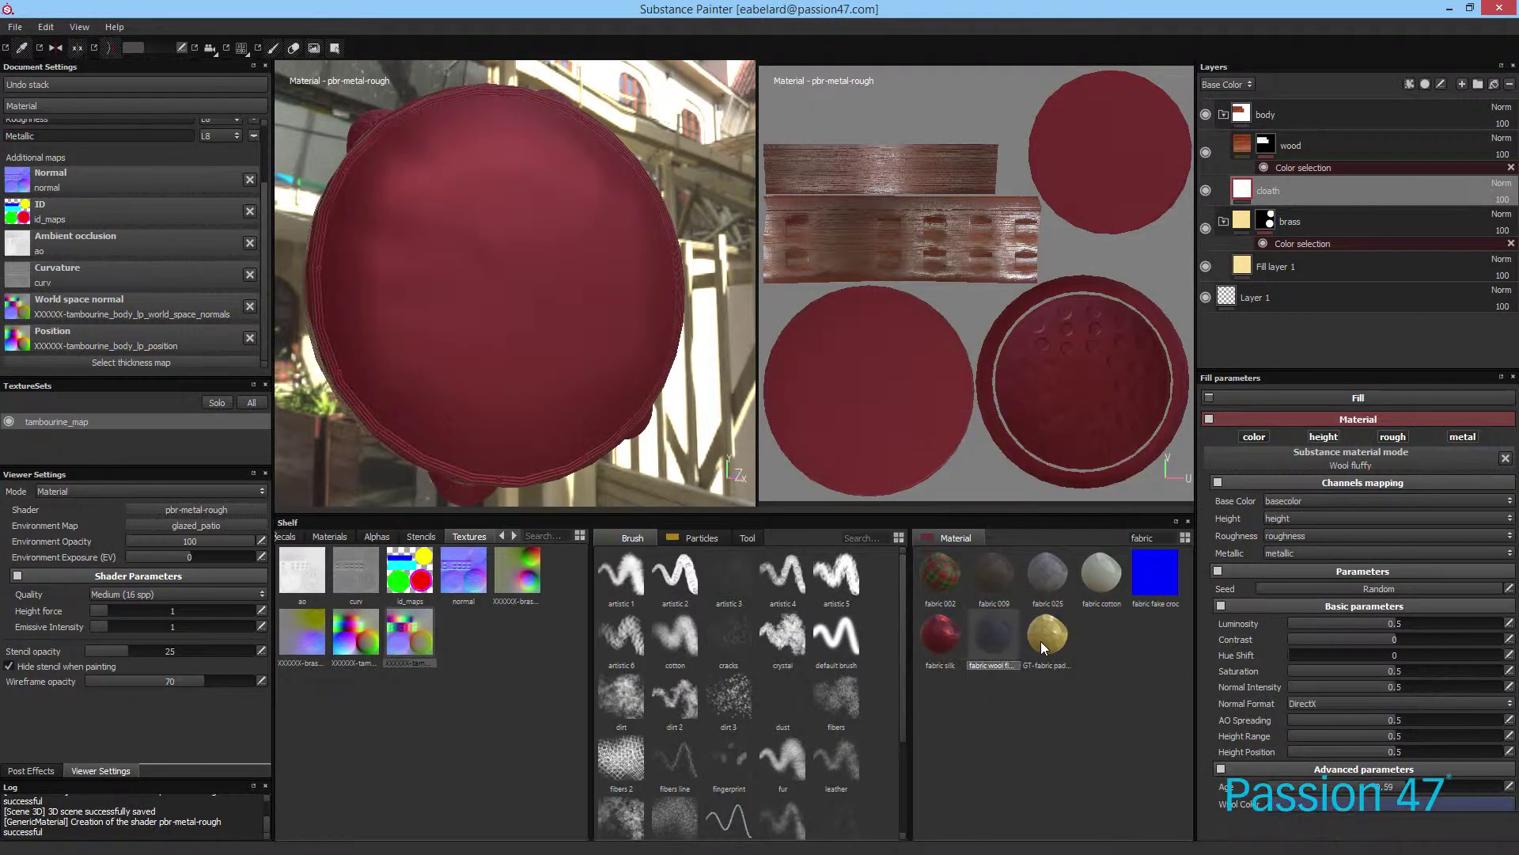
click(1104, 576)
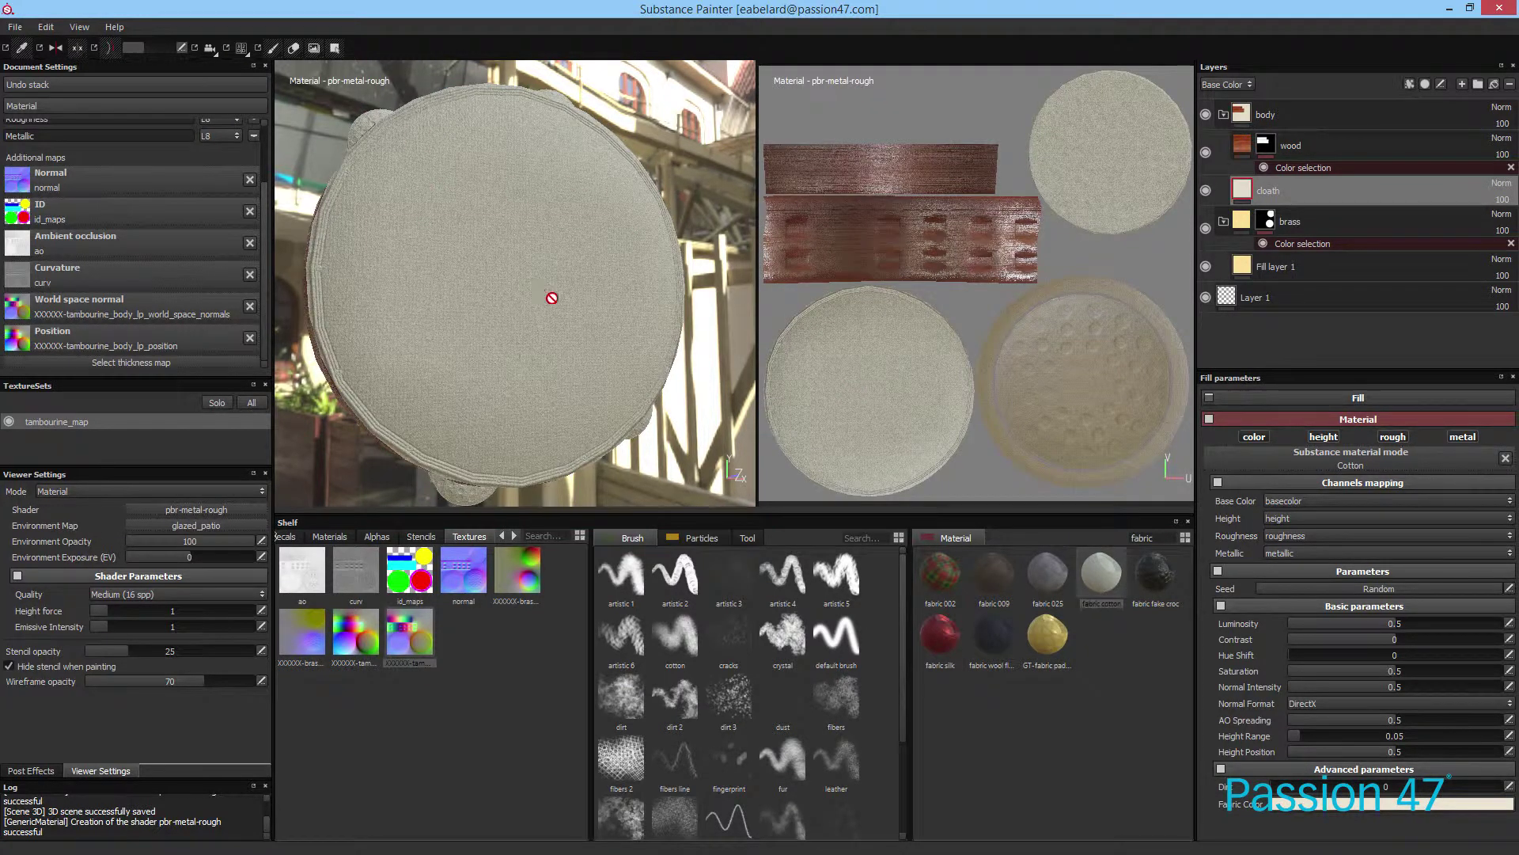
alt+drag(509, 330, 539, 292)
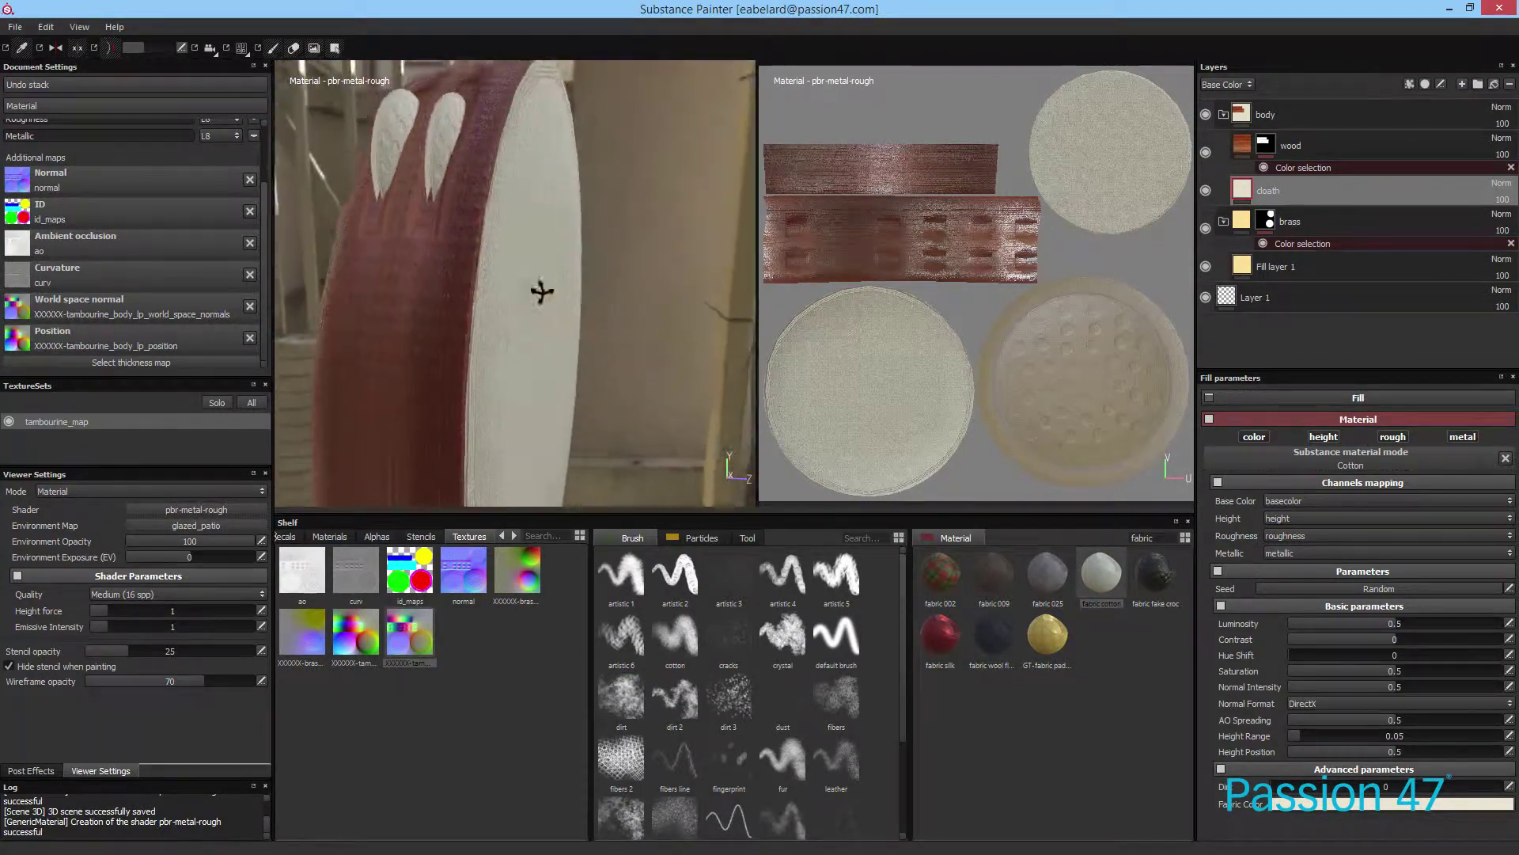
Step: Add a mask with color selection to the cloath layer and pick the green area of the ID map
right_click(1280, 190)
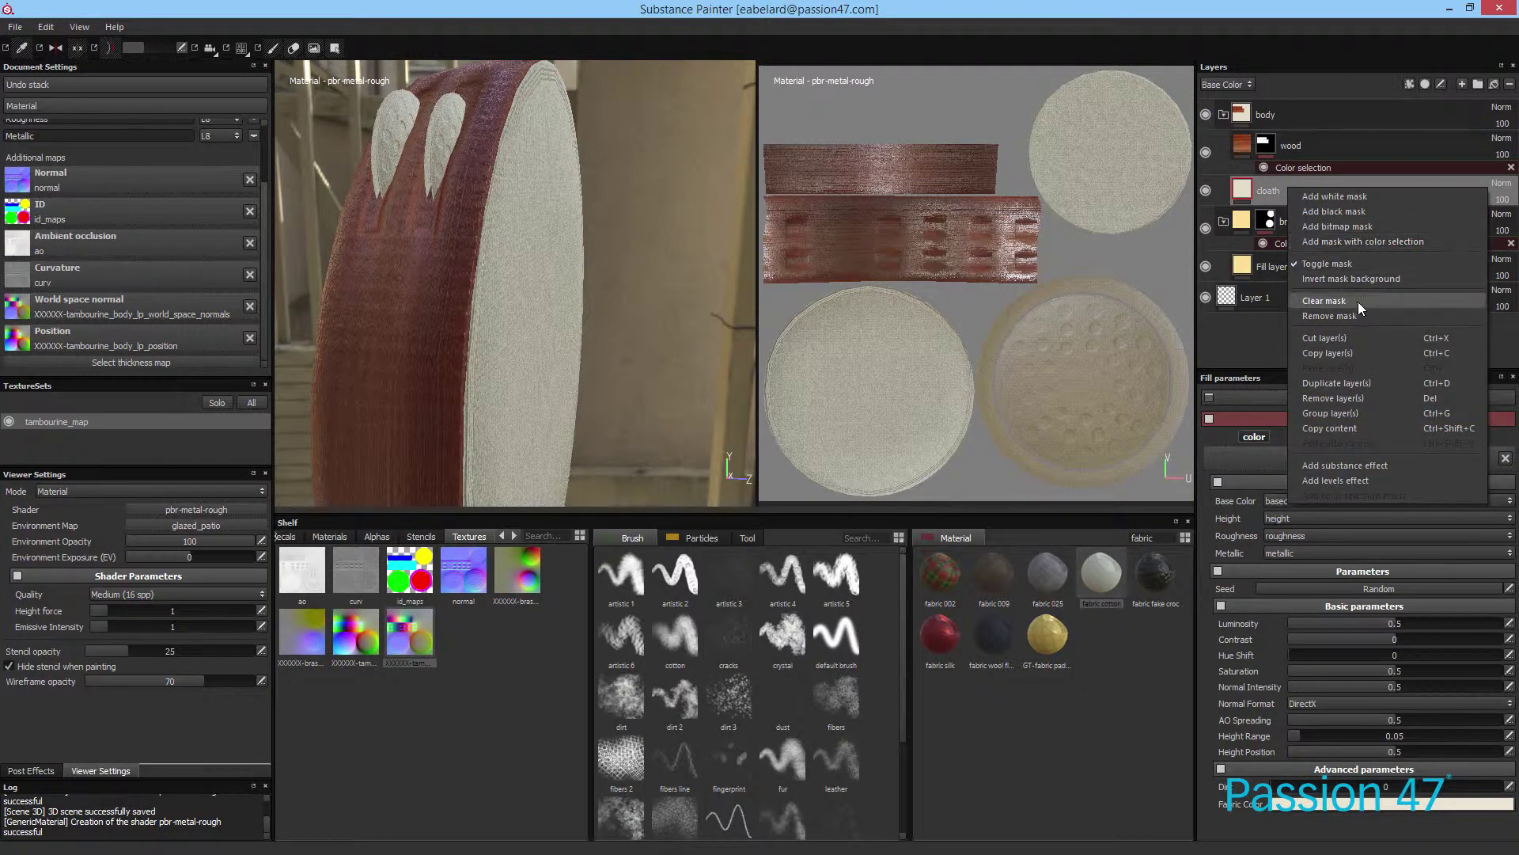
click(1369, 242)
click(1480, 513)
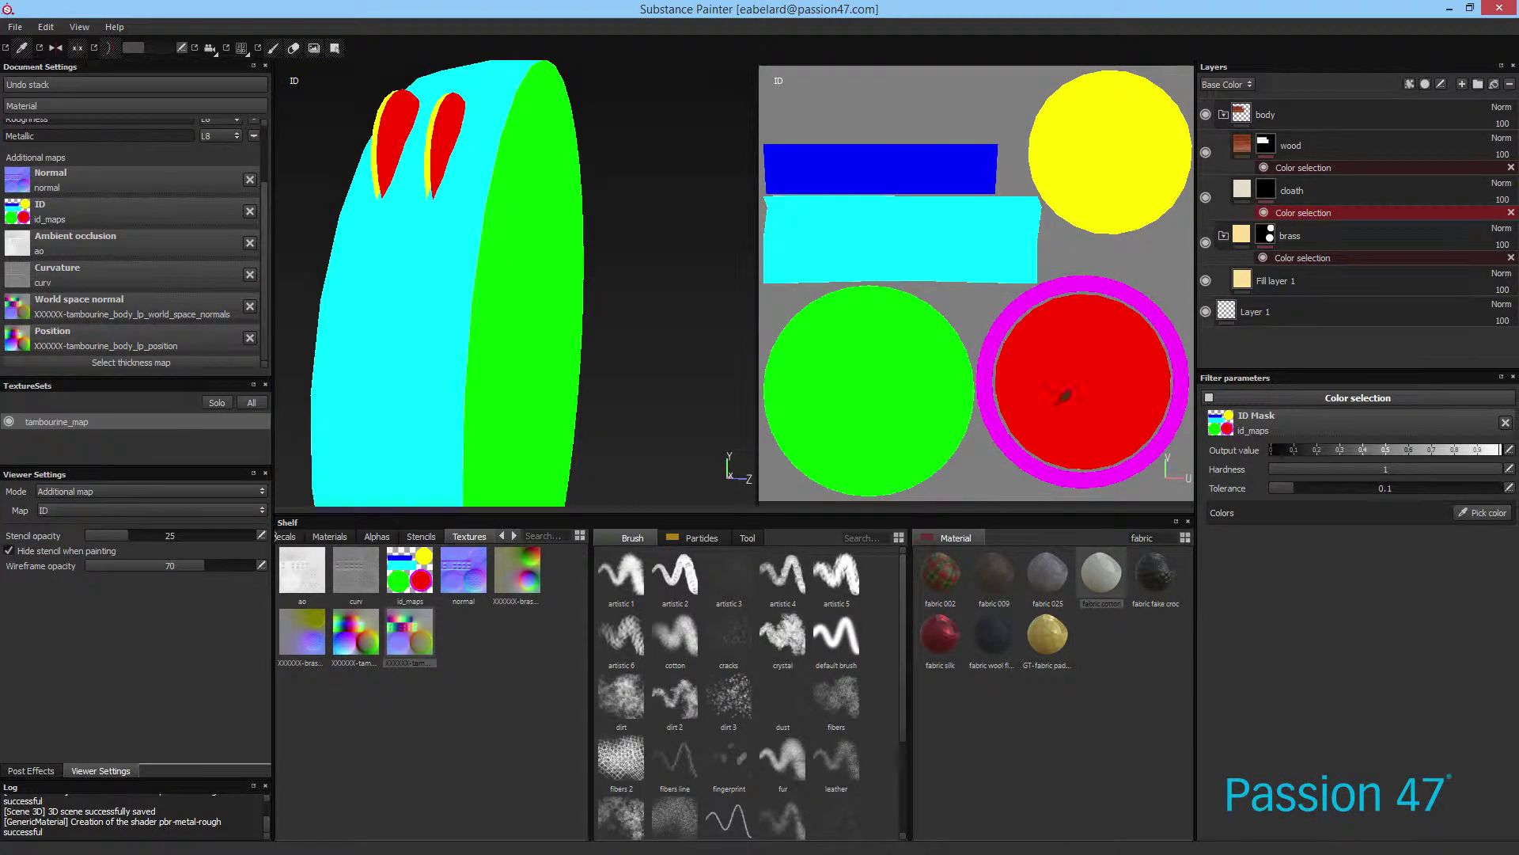
click(900, 372)
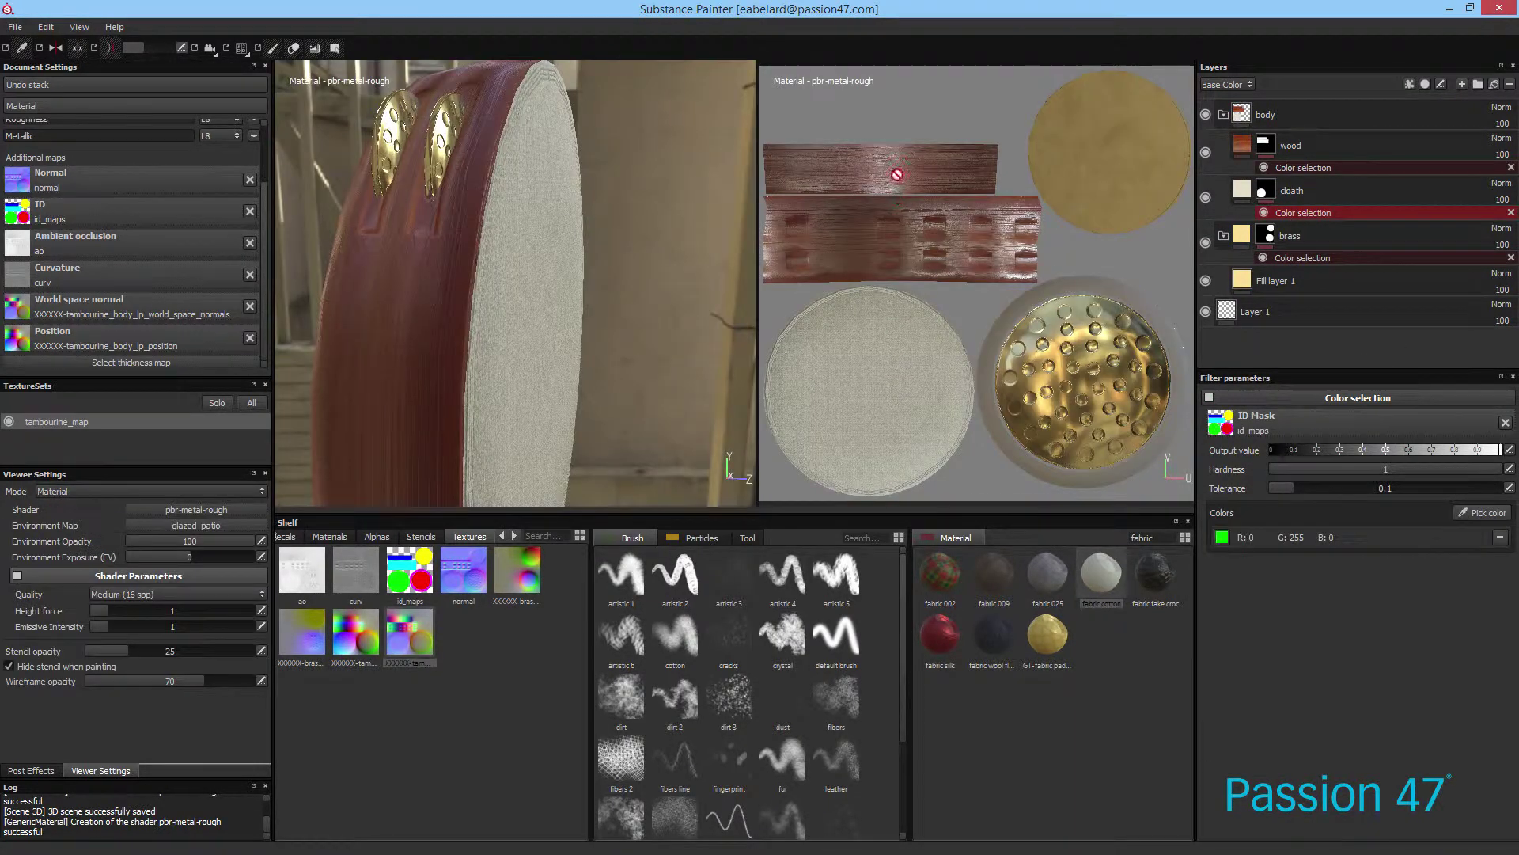
Step: Add the magenta area of the ID map to the wood layer's color selection mask
mouse_move(560, 240)
alt+mouse_down()
mouse_move(532, 240)
mouse_move(478, 284)
mouse_move(601, 261)
alt+mouse_up()
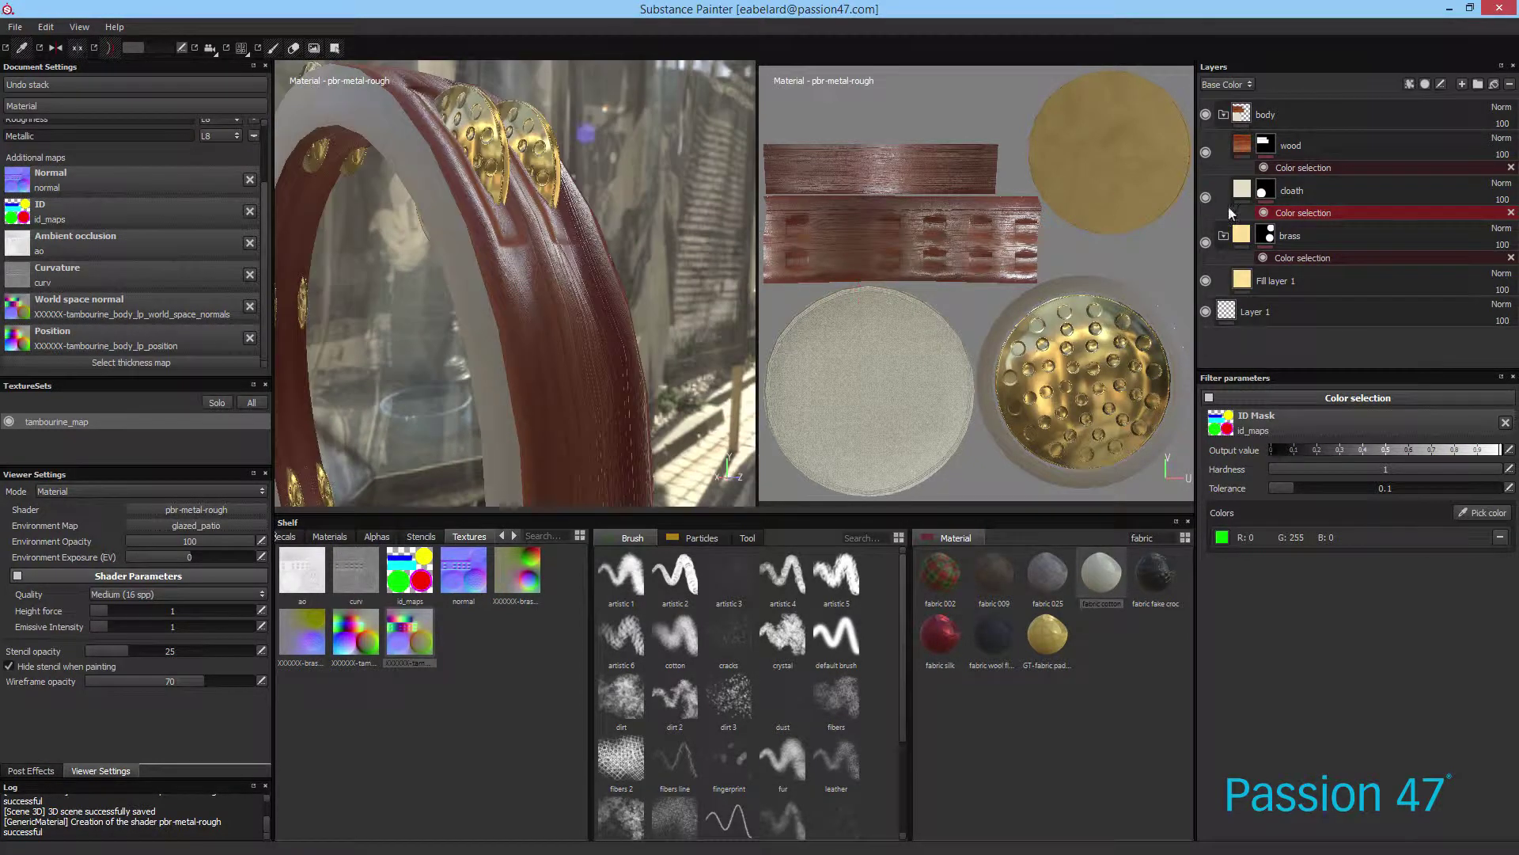
click(1318, 145)
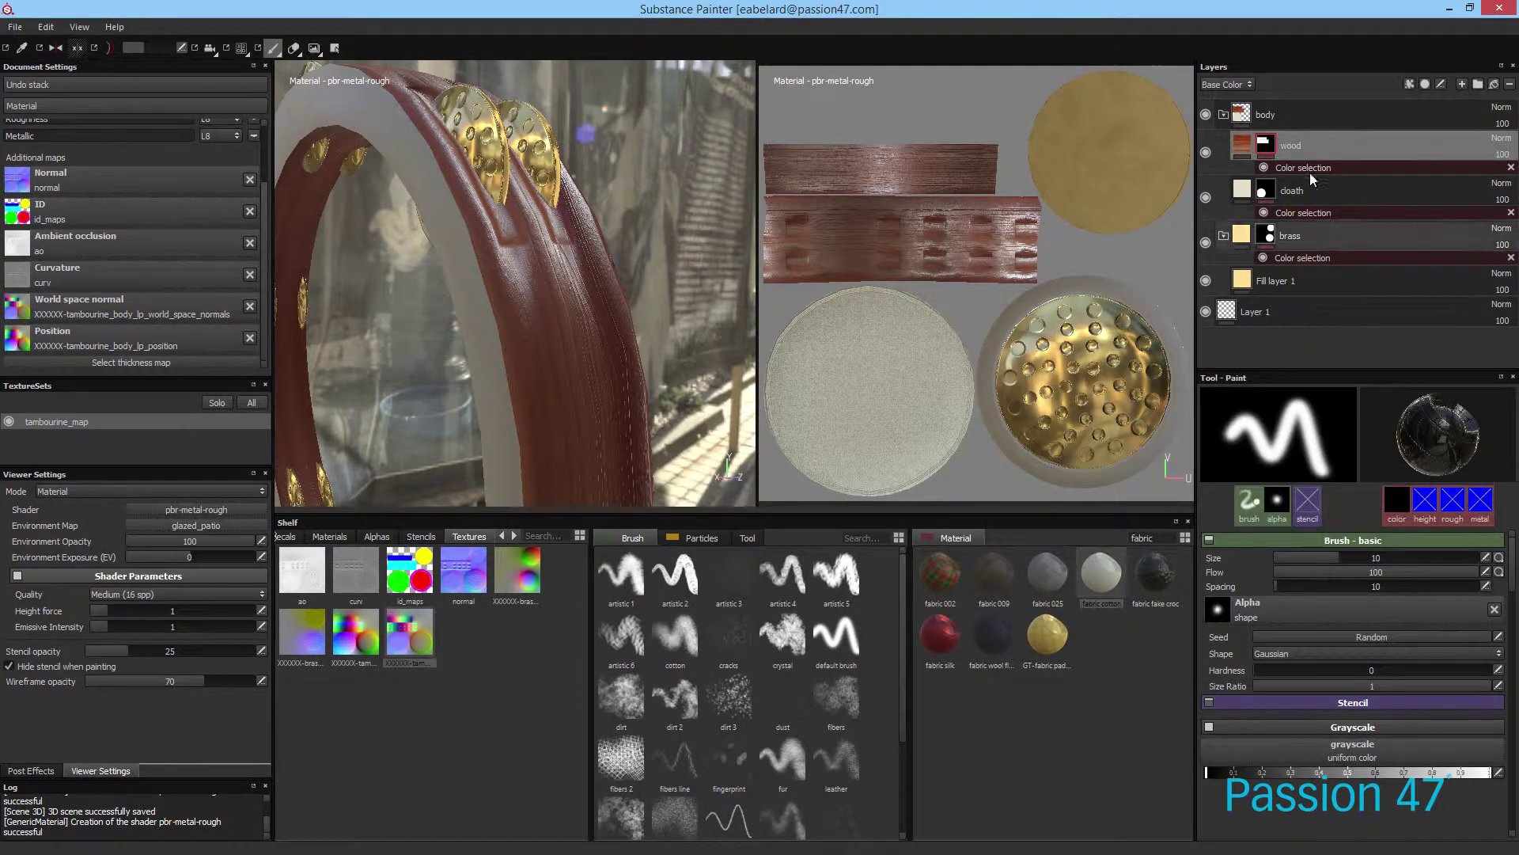
click(1320, 168)
click(1492, 512)
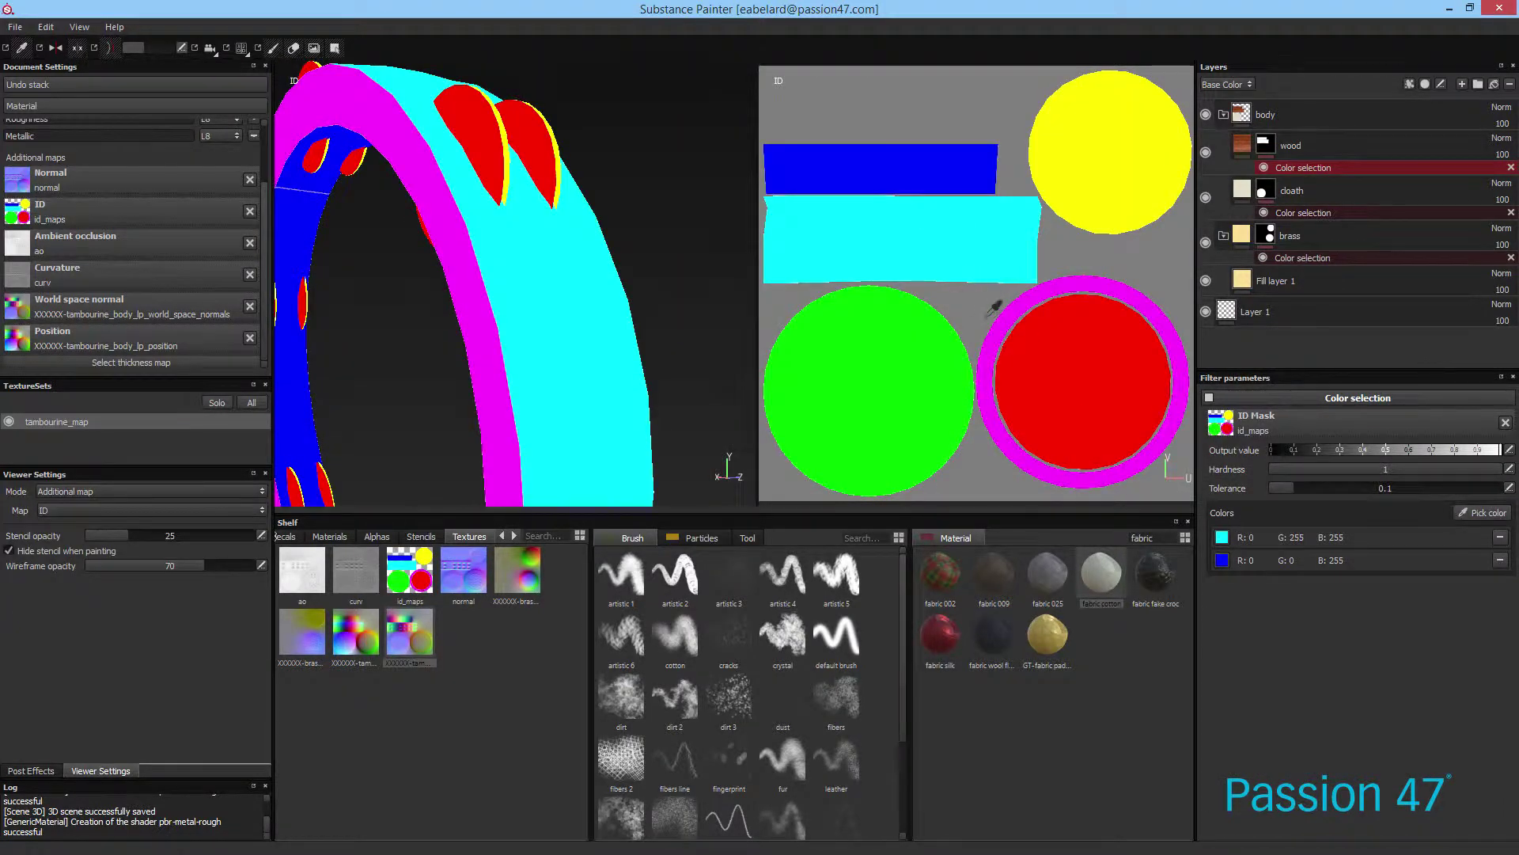
click(1069, 282)
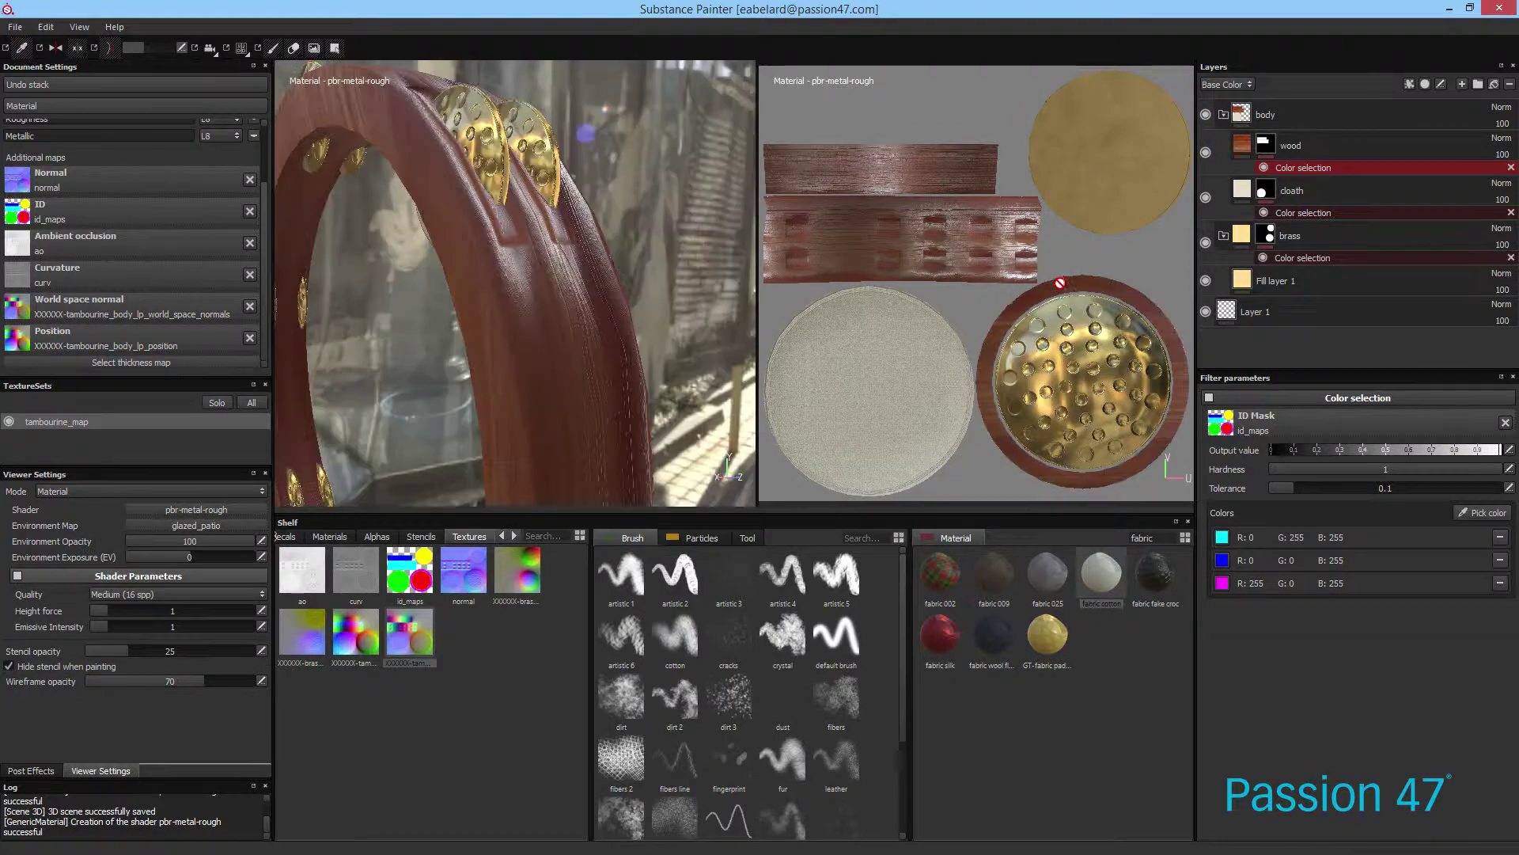
Step: Inspect the wood rim, cotton drumhead and gold jingles up close on the model
alt+drag(532, 247, 532, 310)
alt+right_drag(533, 310, 616, 318)
alt+drag(616, 318, 558, 322)
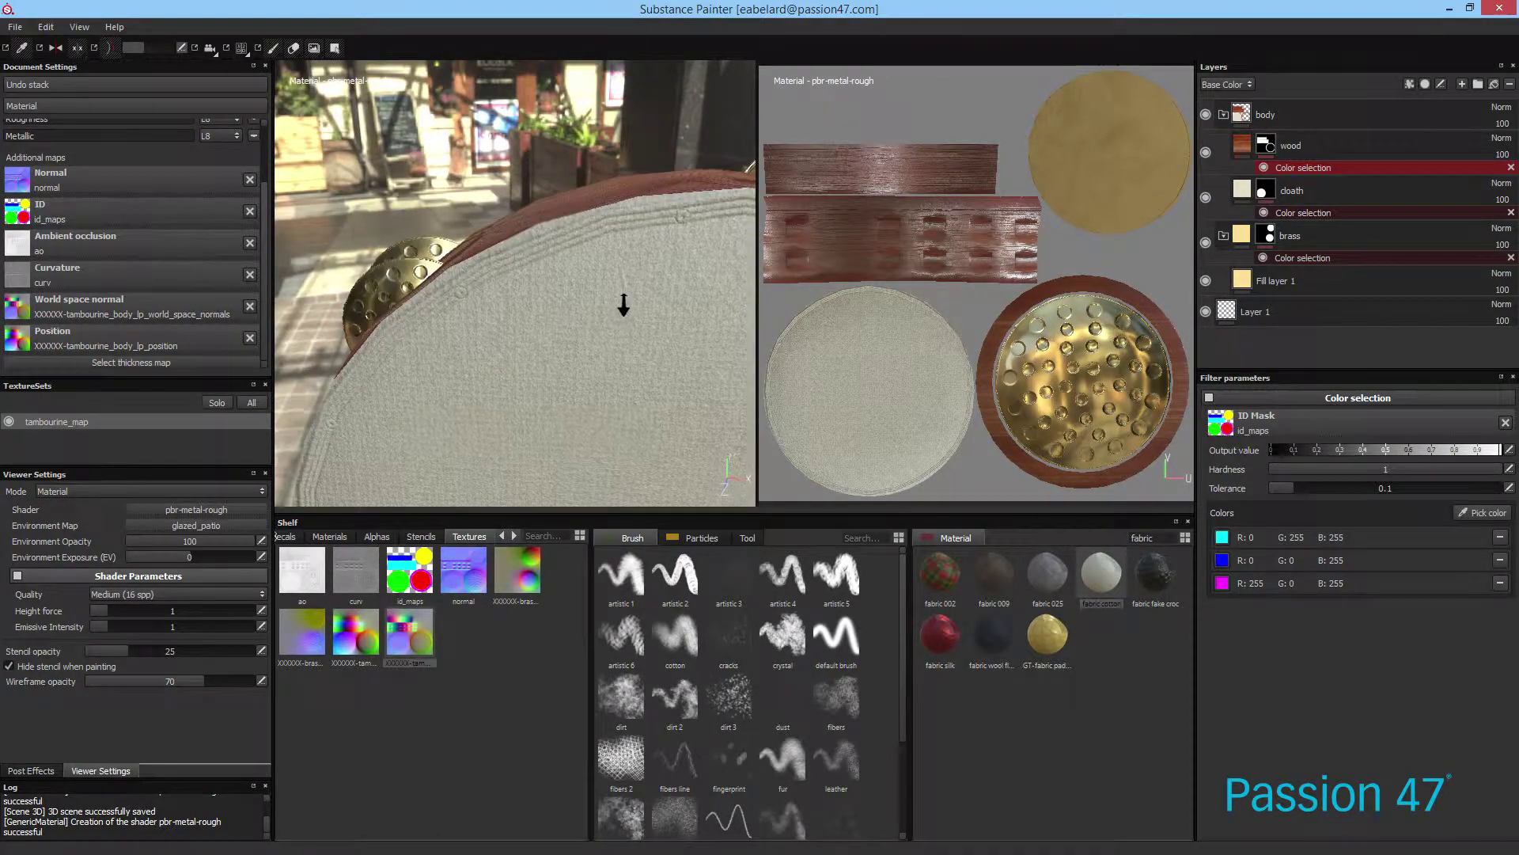
alt+right_drag(623, 304, 293, 6)
alt+drag(475, 261, 484, 340)
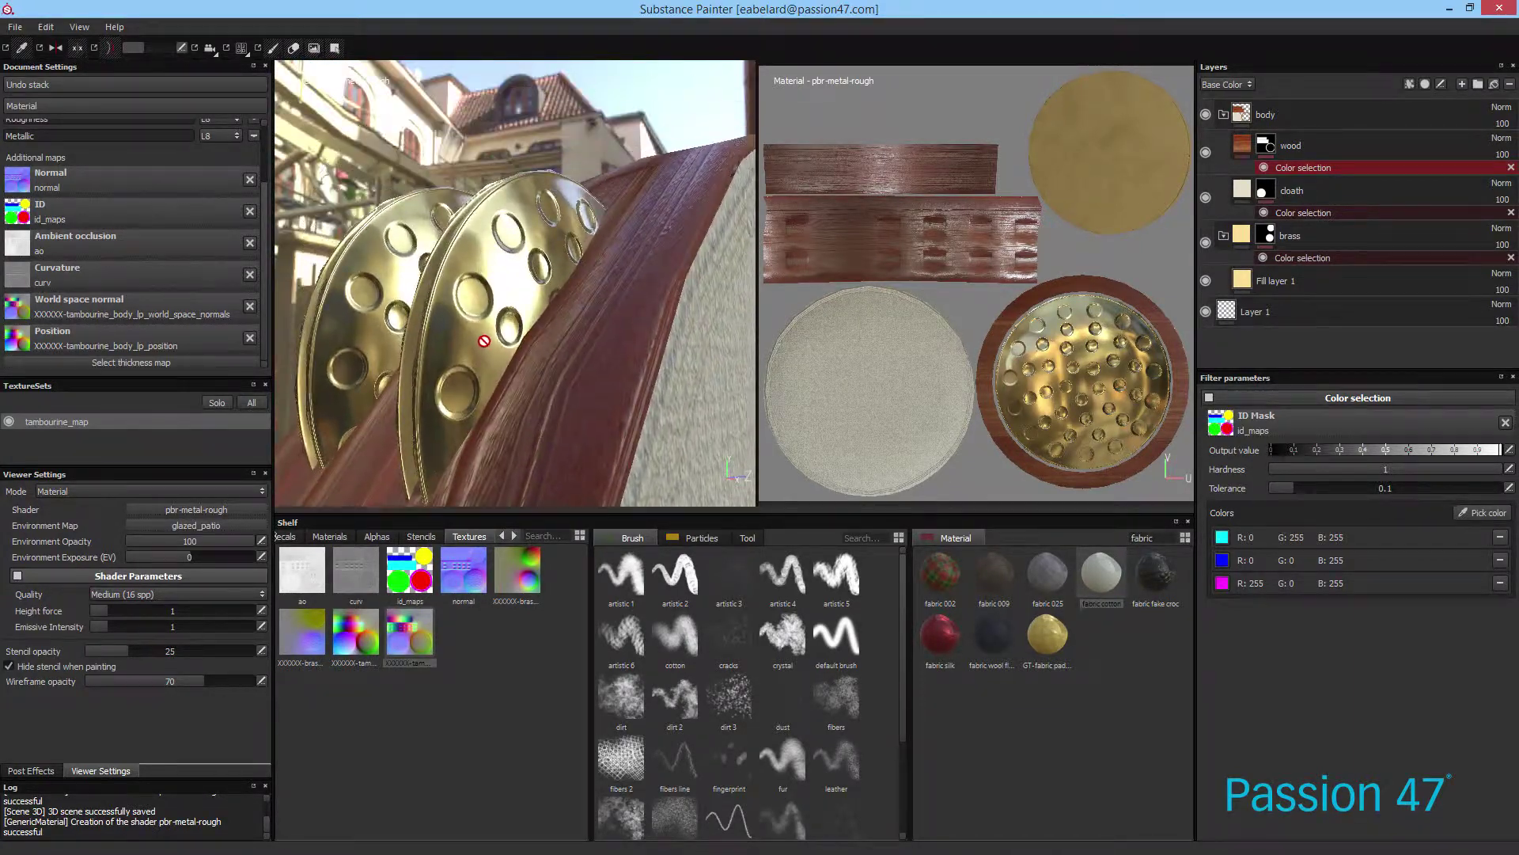
alt+right_drag(484, 341, 459, 130)
alt+drag(467, 277, 546, 334)
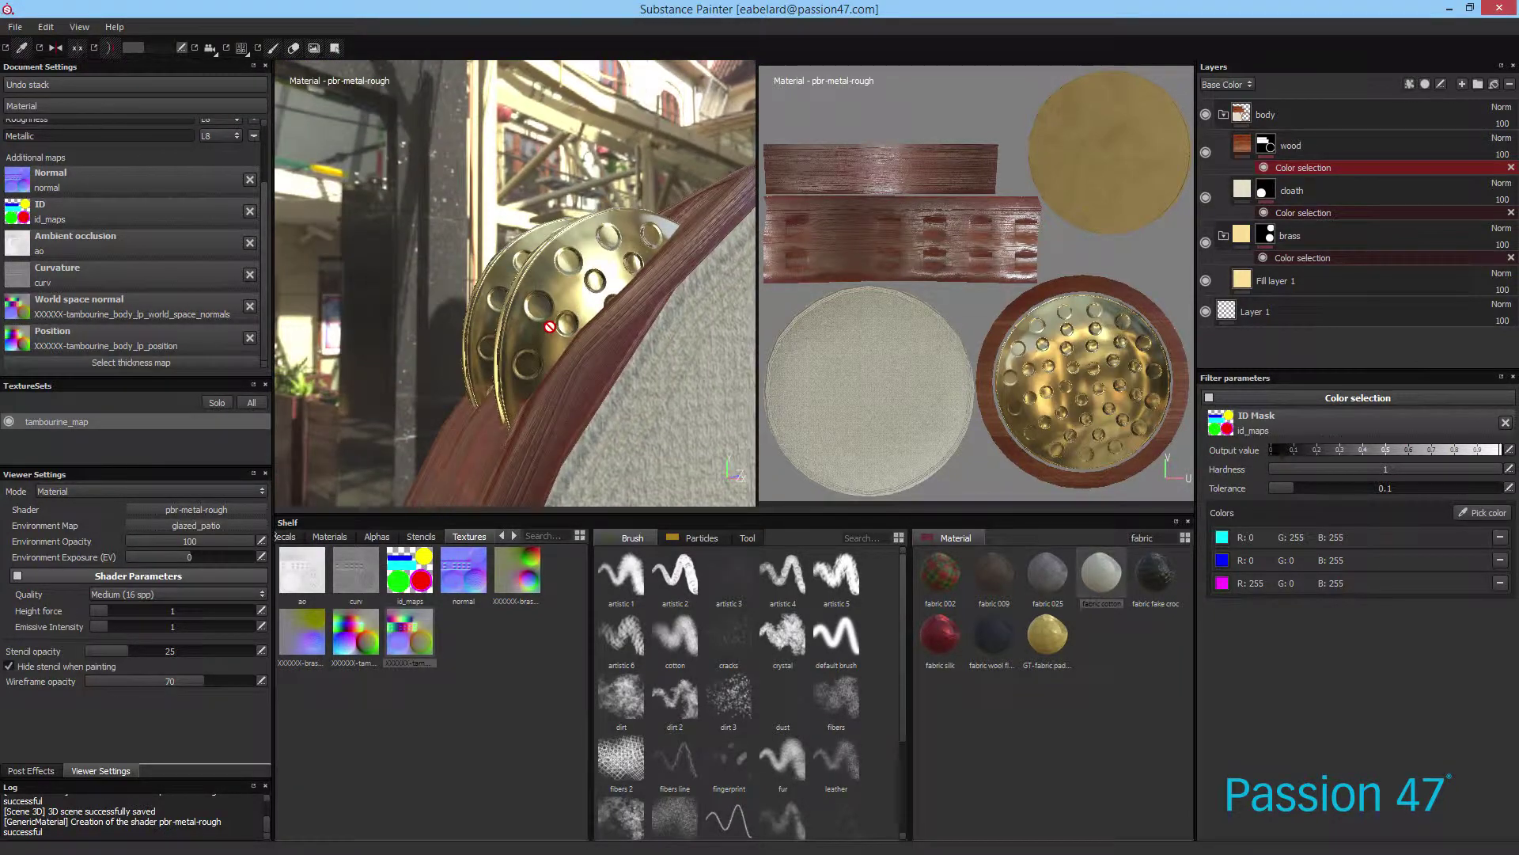